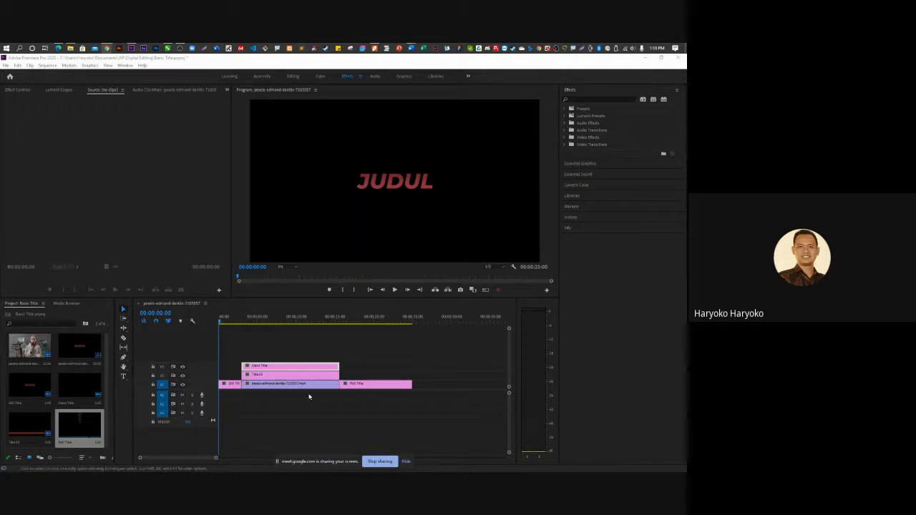
Step: Play the existing title sequence through from its start
left_click(281, 404)
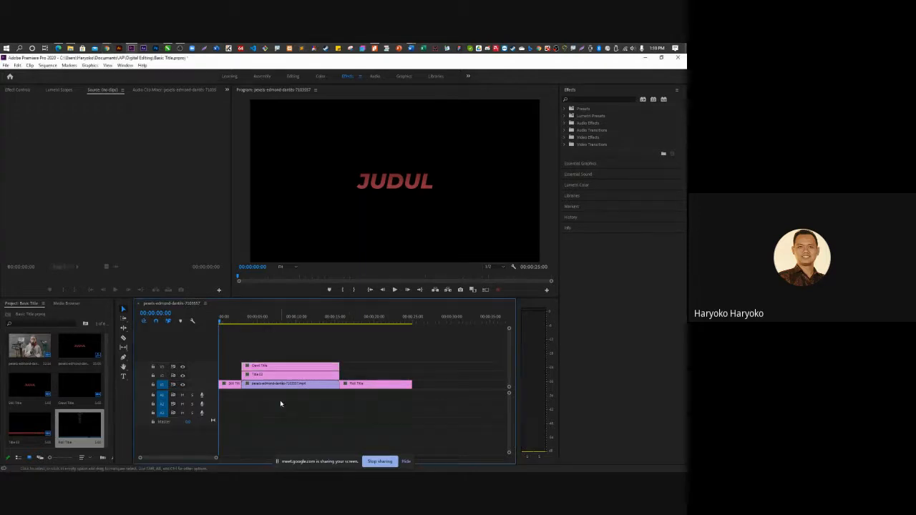
key("space")
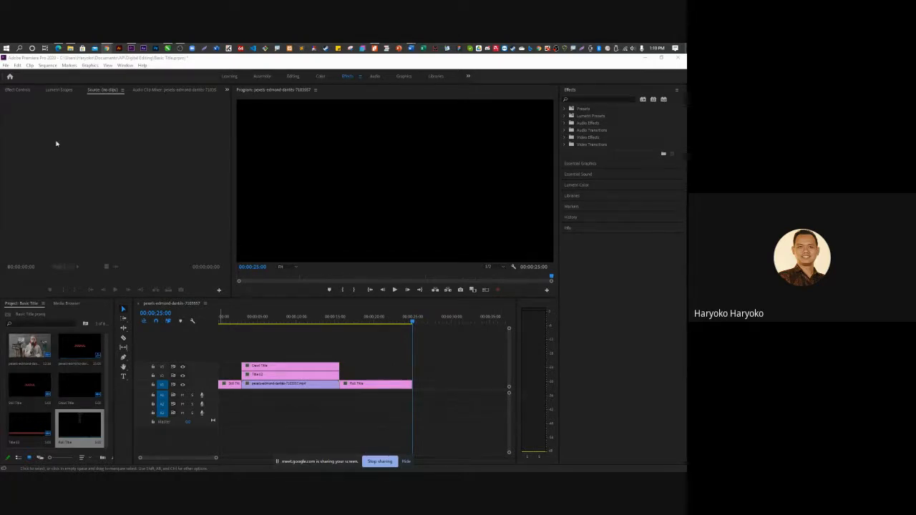
Step: Create a new project named "Basic Title 3C" in the Digital Editing folder
left_click(17, 65)
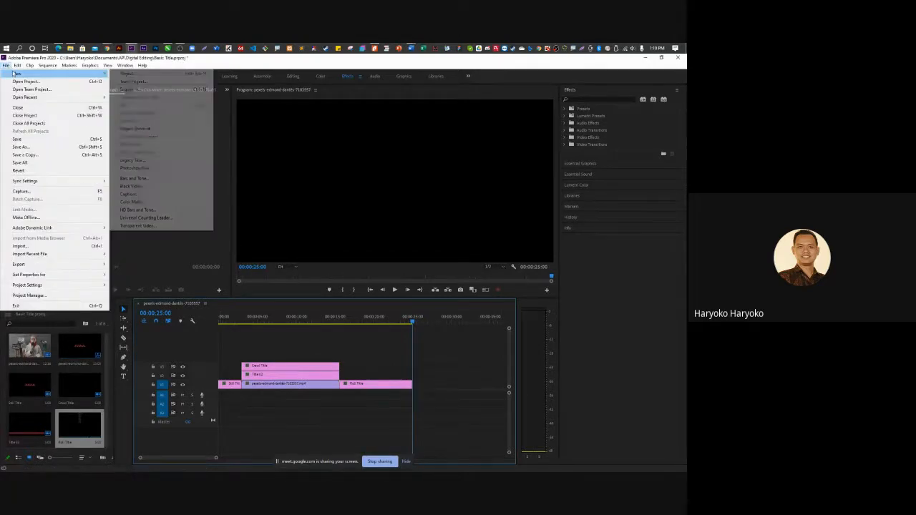
left_click(134, 75)
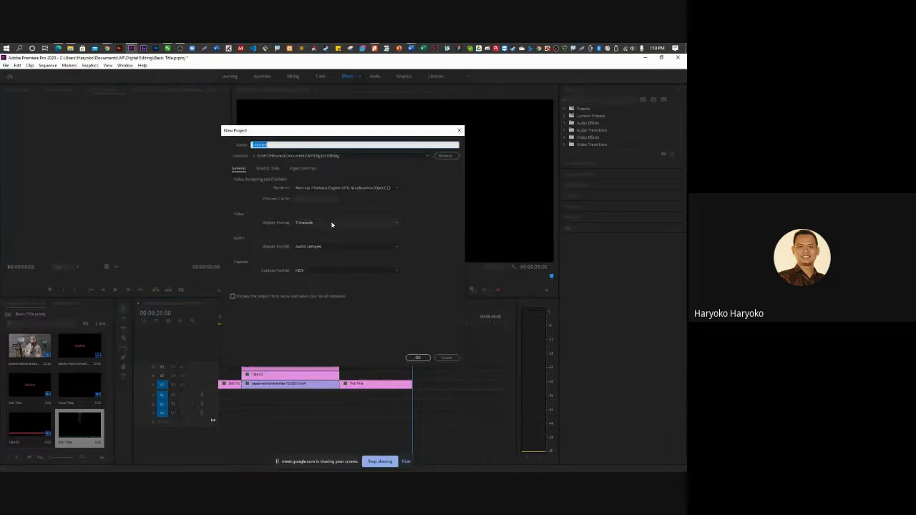
type("B")
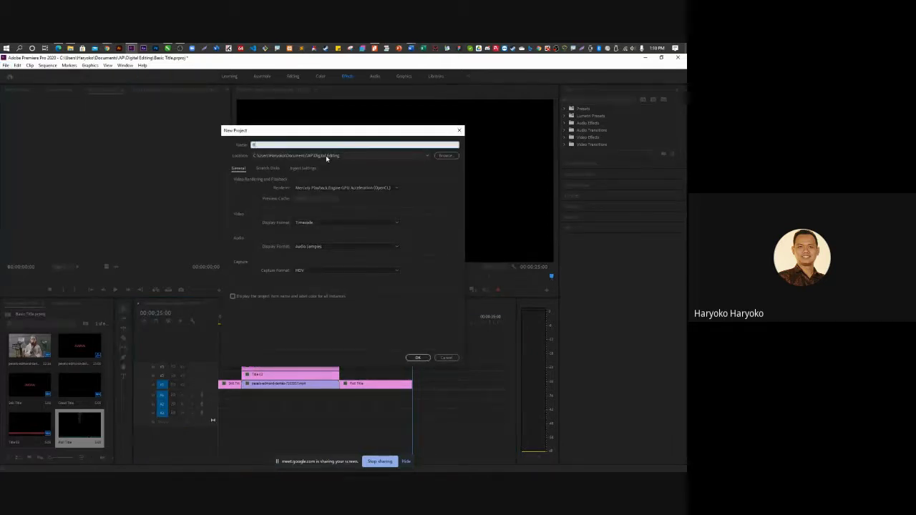
type("asic Title 3C")
left_click(418, 357)
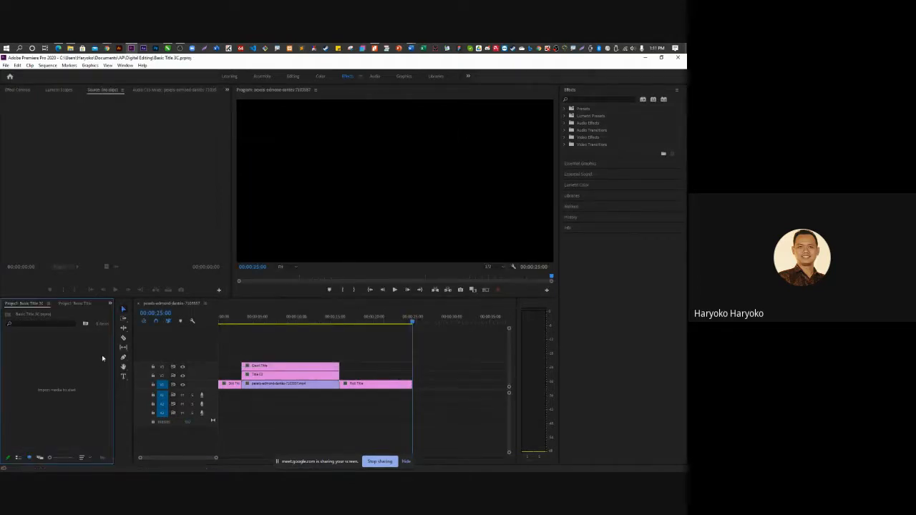
Step: Close the old Basic Title project, leaving only Basic Title 3C open
left_click(76, 304)
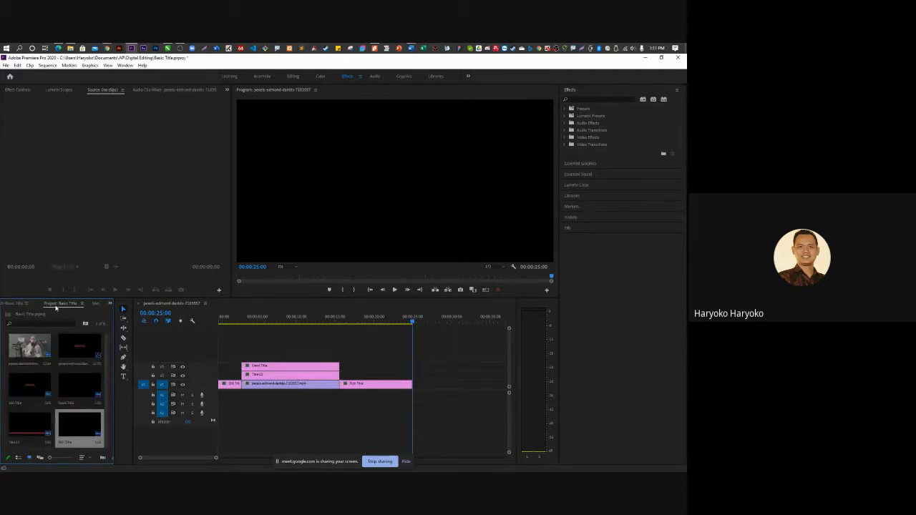
left_click(22, 304)
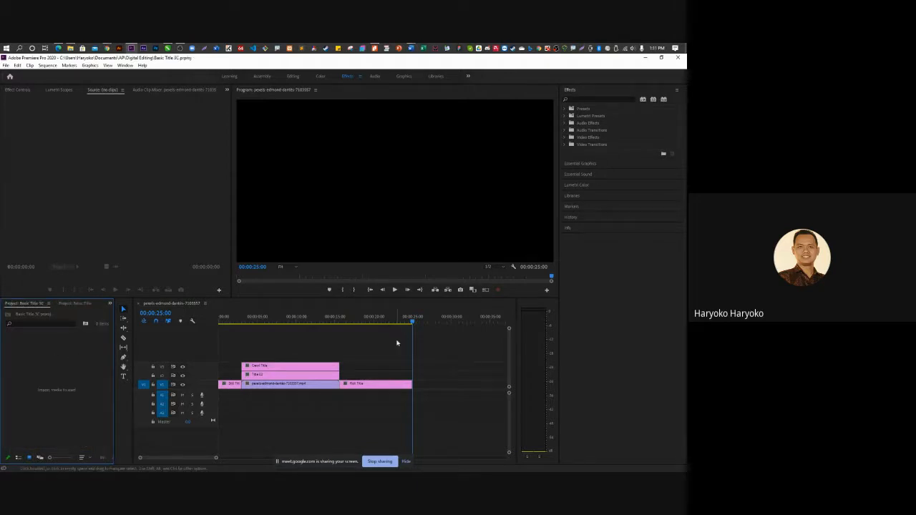
left_click(75, 304)
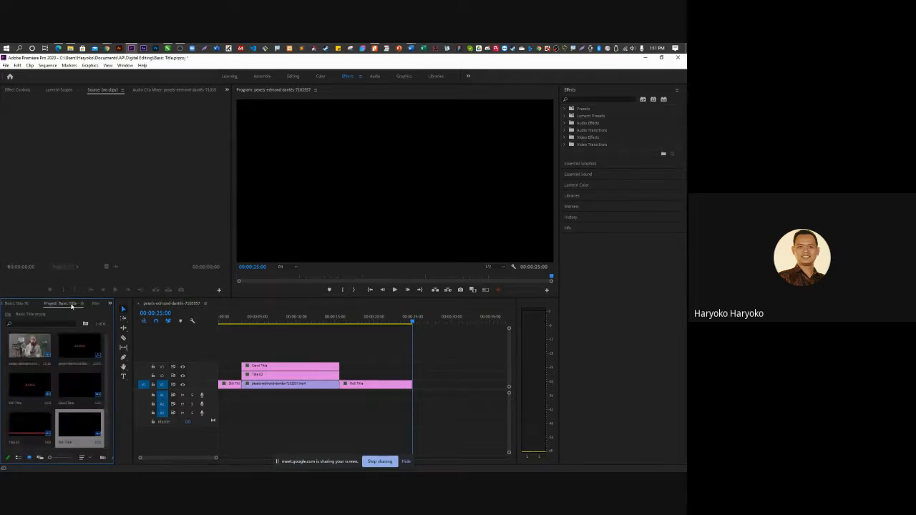
right_click(71, 305)
left_click(61, 306)
left_click(20, 304)
left_click(71, 304)
right_click(68, 304)
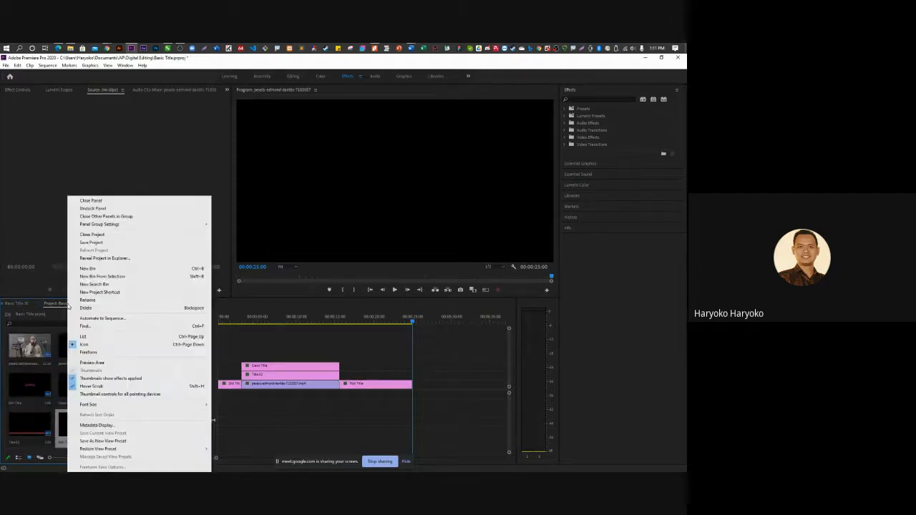
left_click(92, 234)
left_click(314, 274)
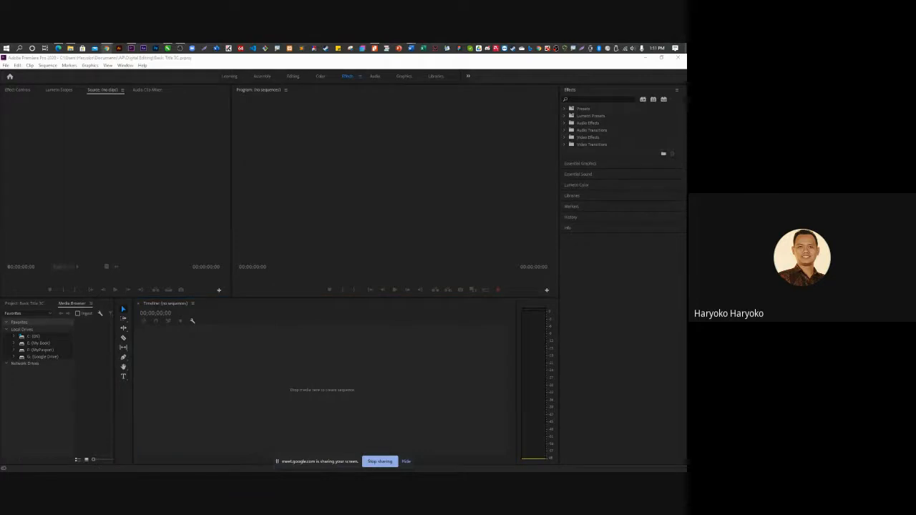
Step: Import the Pexels video whose file name ends in 7103557.mp4 from the Downloads folder into Basic Title 3C
left_click(28, 306)
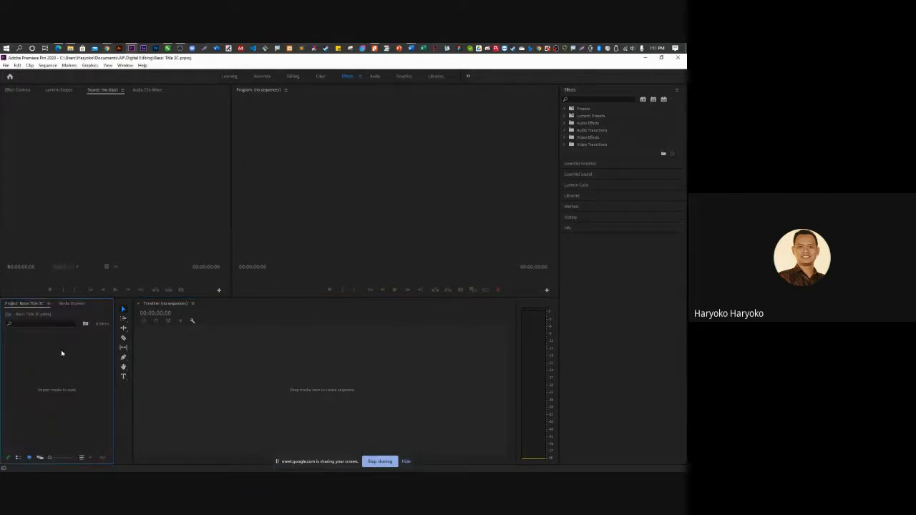
double_click(62, 353)
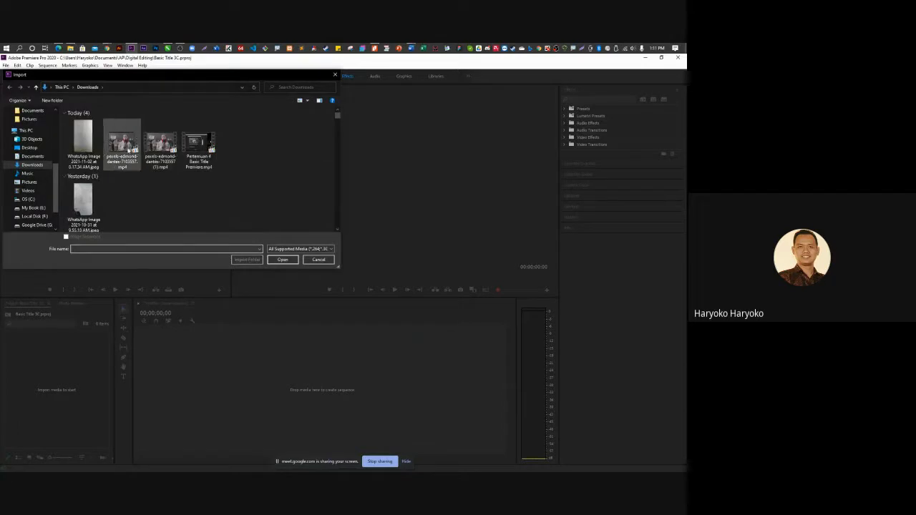
double_click(127, 151)
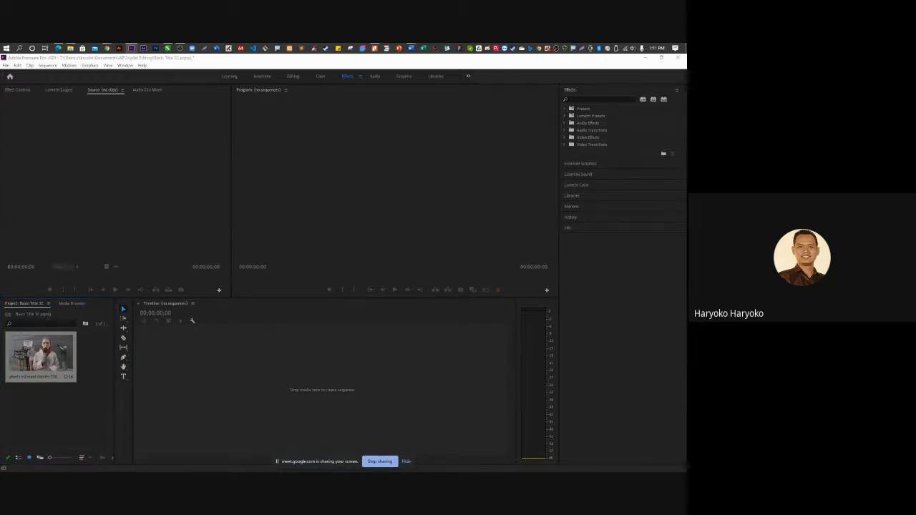
Step: Switch to Chrome and open the Pexels website
left_click(107, 48)
left_click(97, 60)
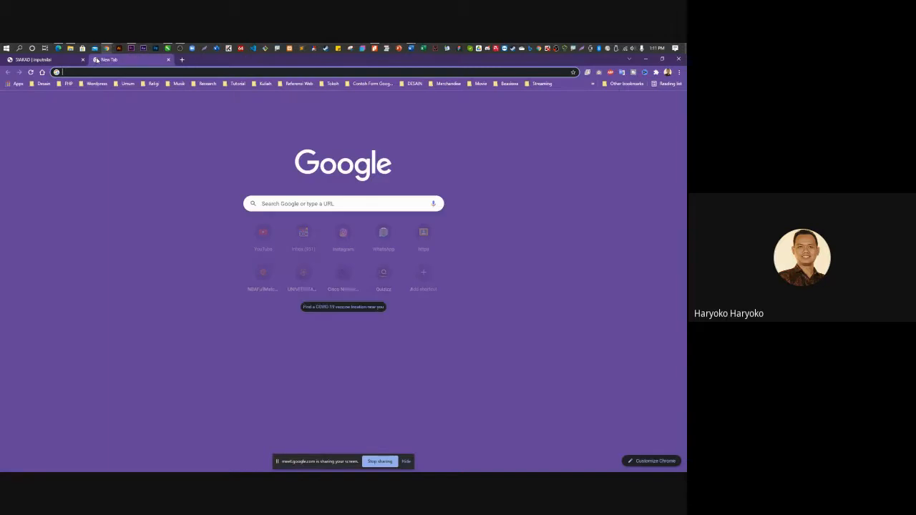
type("PEXE")
key("Return")
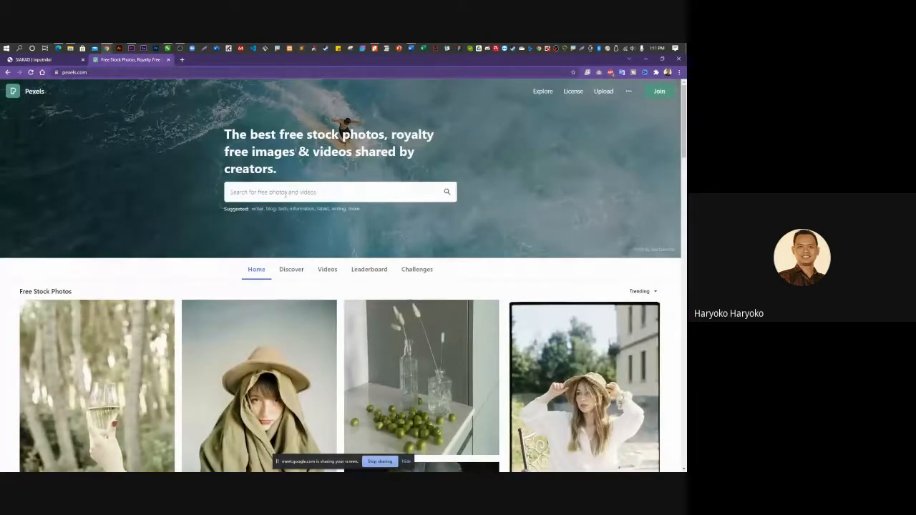
Step: Search Pexels for "reporters" and limit the results to videos
type("reporter")
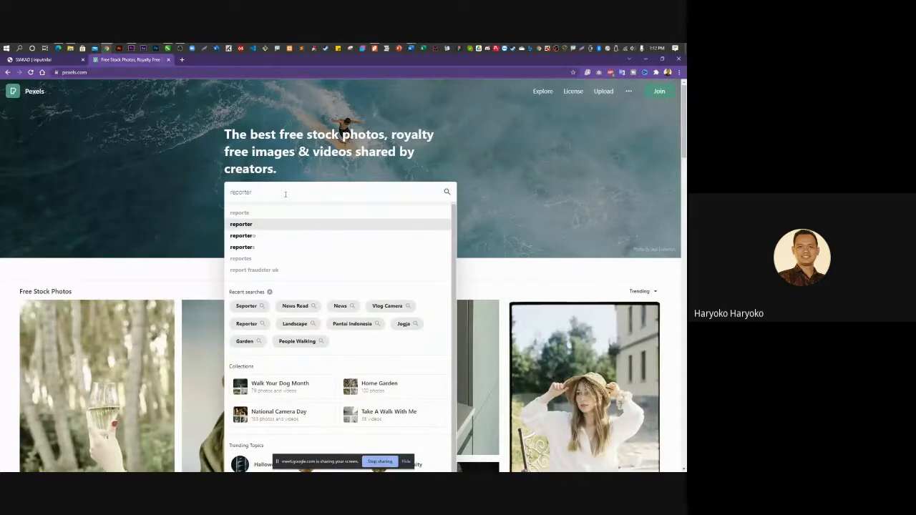
type("s")
key("Return")
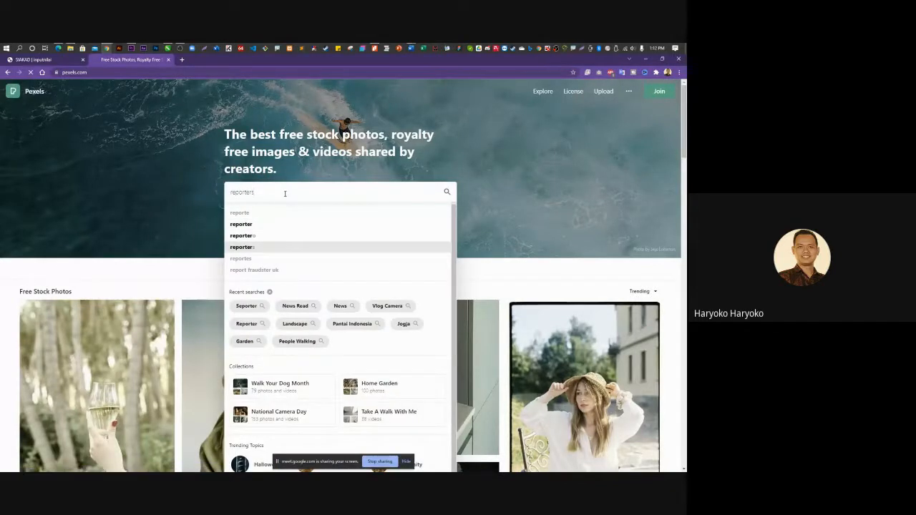
left_click(262, 249)
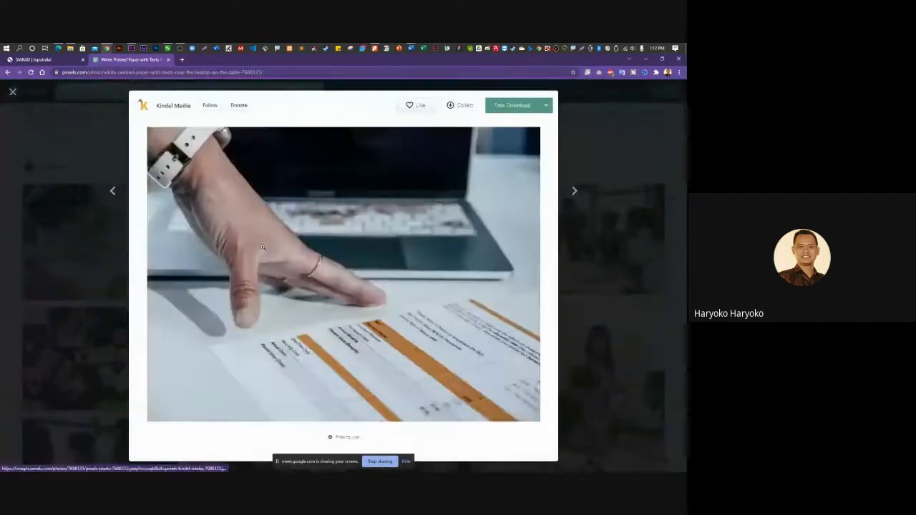
key("Escape")
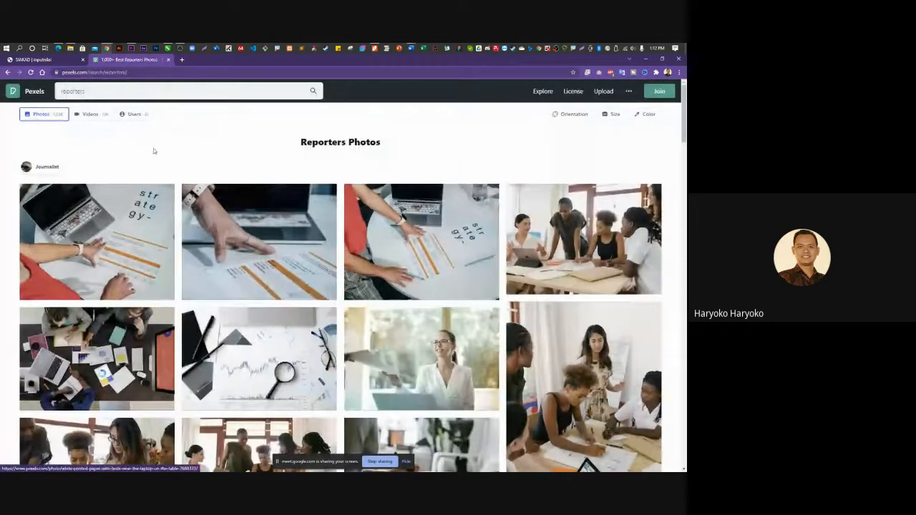
left_click(87, 113)
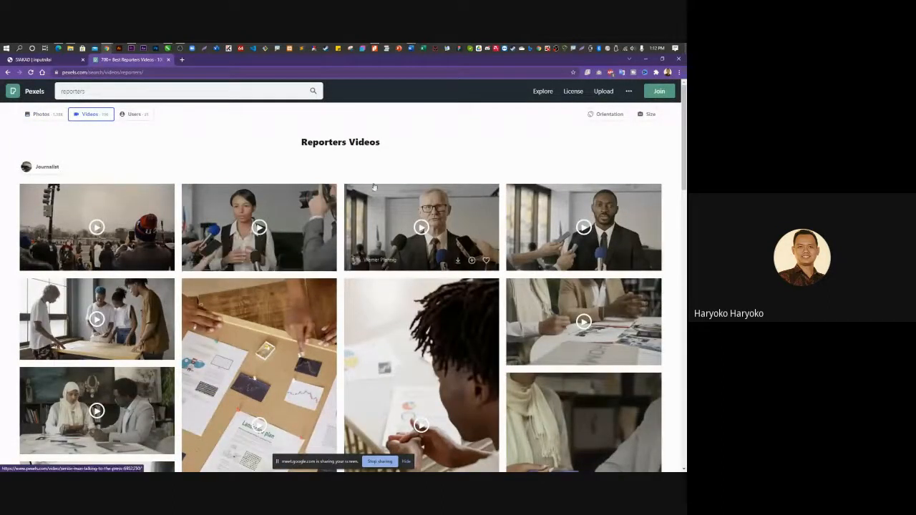
Step: Preview and download the video of the senior man talking to the press, then return to the video results
scroll(429, 162, "down", 1)
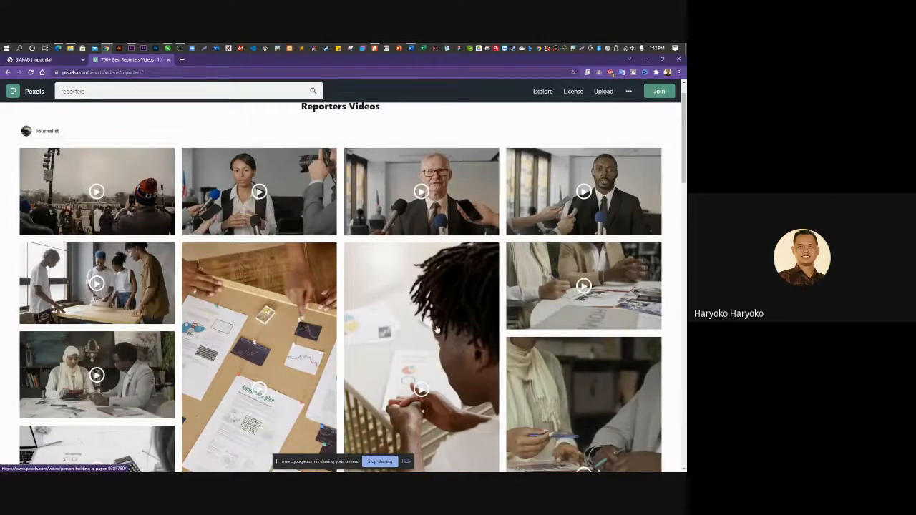
scroll(418, 336, "down", 5)
scroll(417, 341, "up", 5)
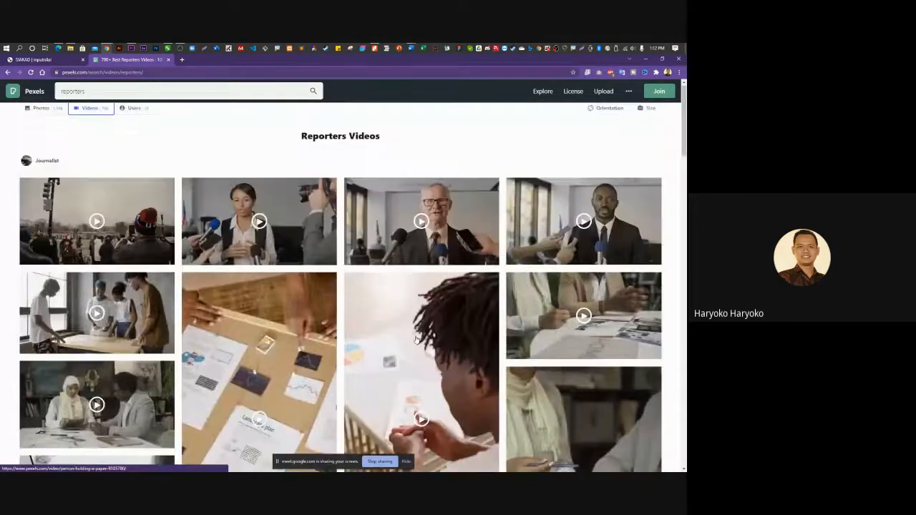
left_click(409, 244)
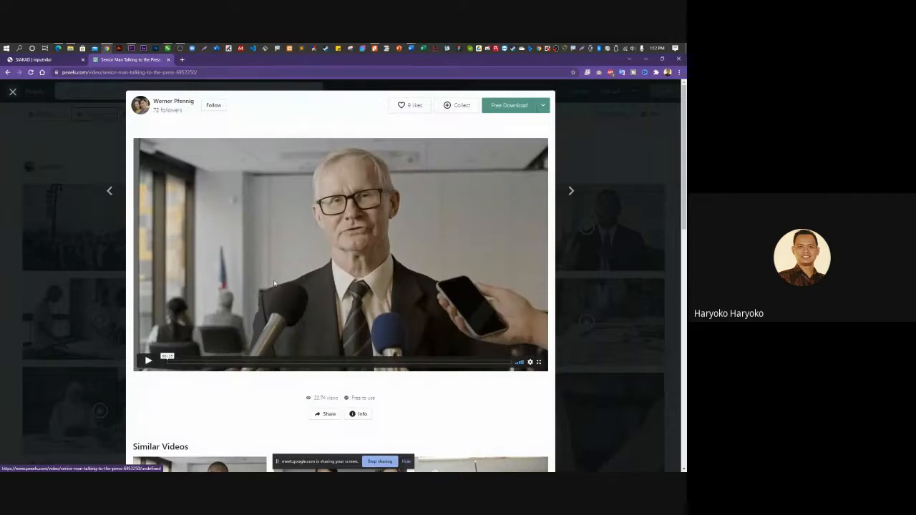
left_click(148, 361)
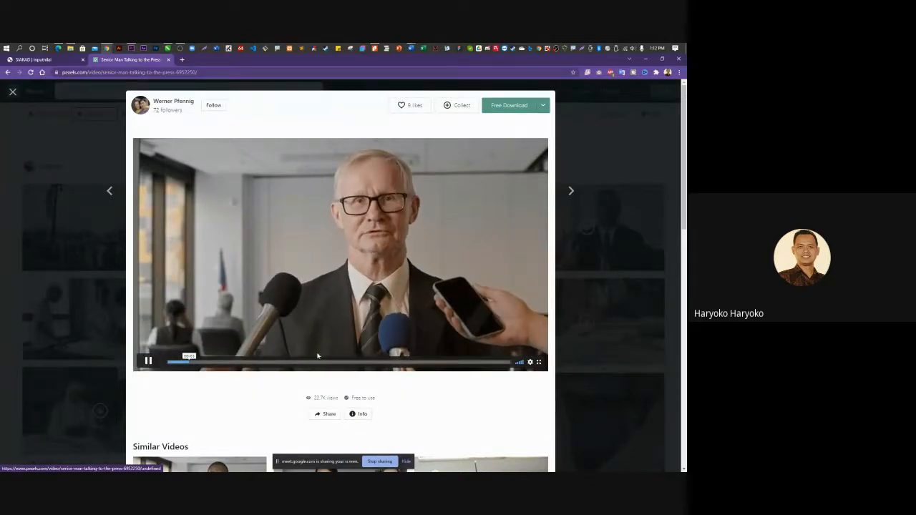
left_click(509, 105)
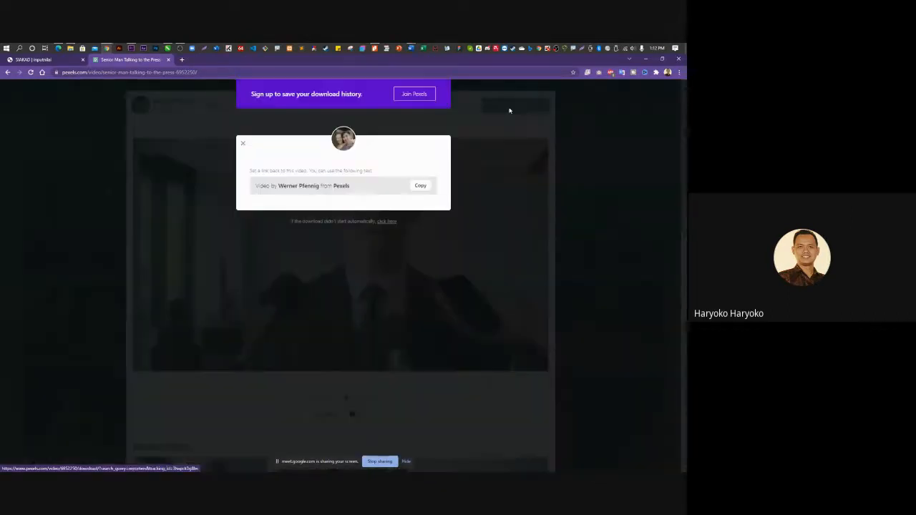
left_click(615, 149)
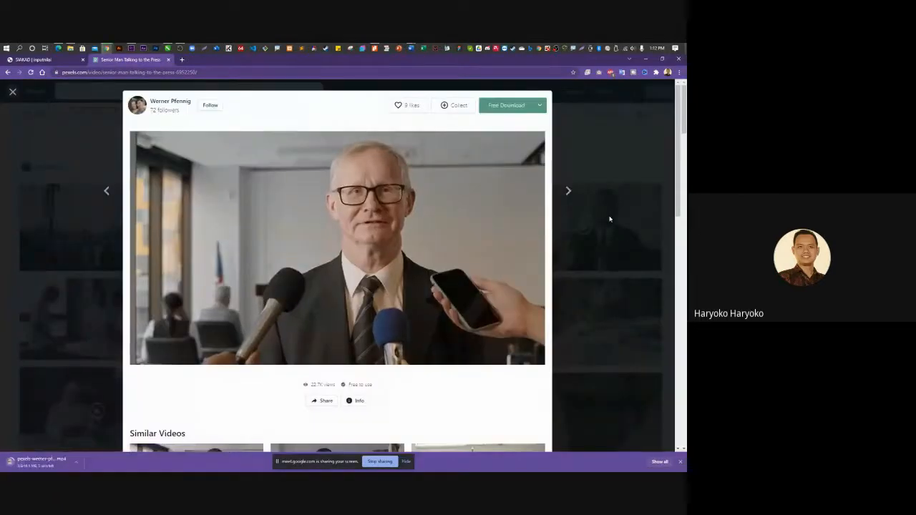
left_click(608, 217)
Step: Download the video of the woman talking to the press and return to the video results
left_click(314, 228)
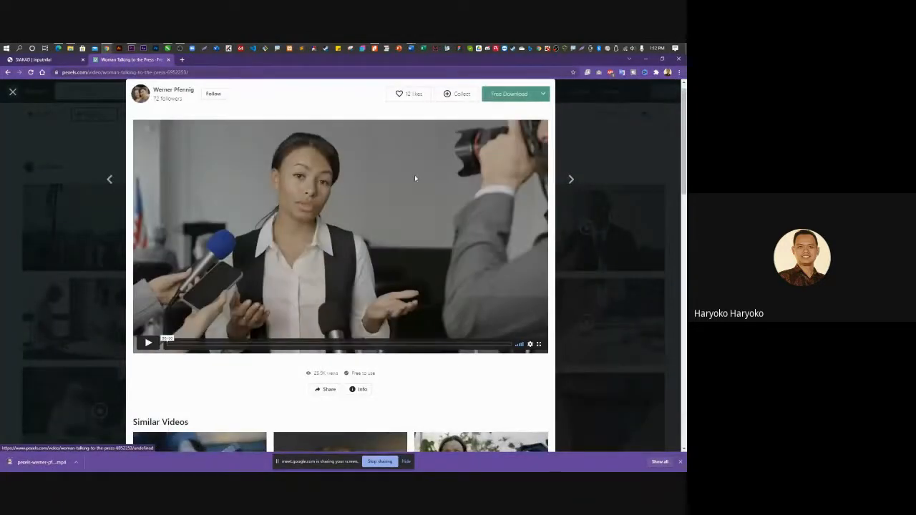
left_click(507, 96)
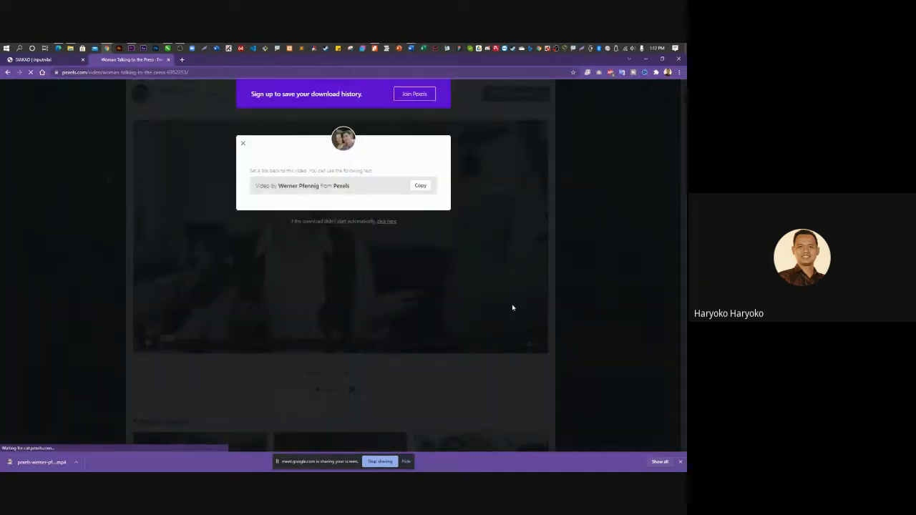
left_click(618, 143)
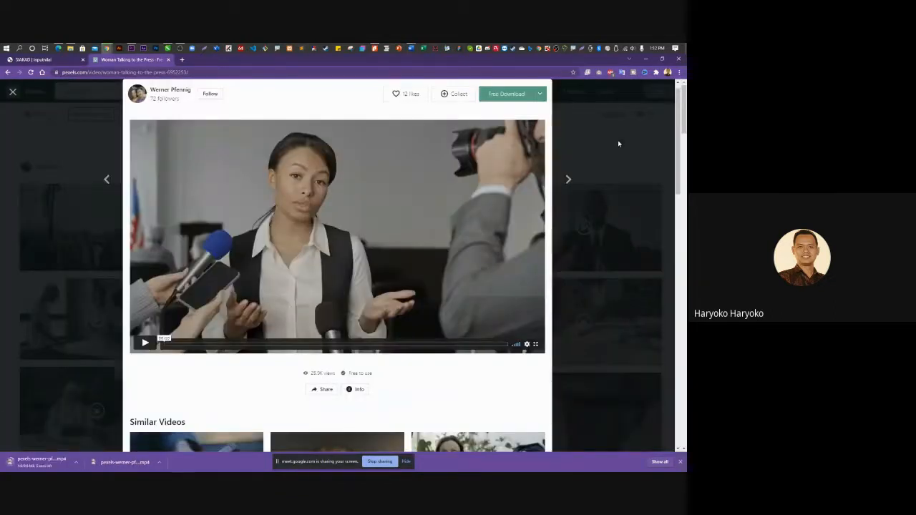
left_click(618, 143)
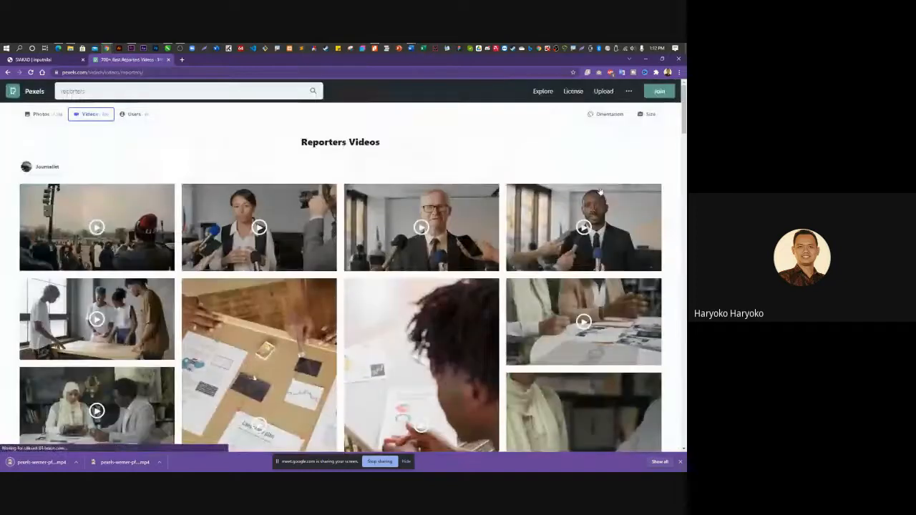
Step: Preview and download the video of the dark-suited man speaking to the press, and switch back to Premiere Pro
left_click(596, 208)
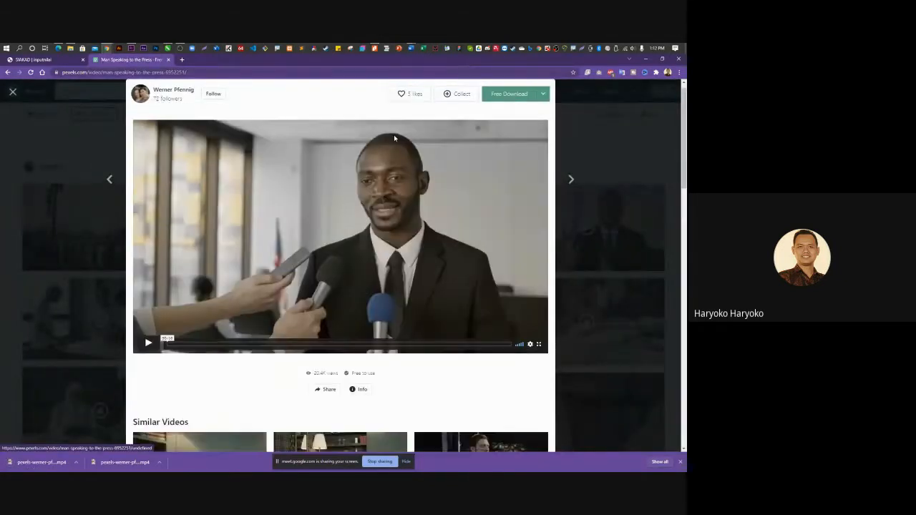
left_click(146, 343)
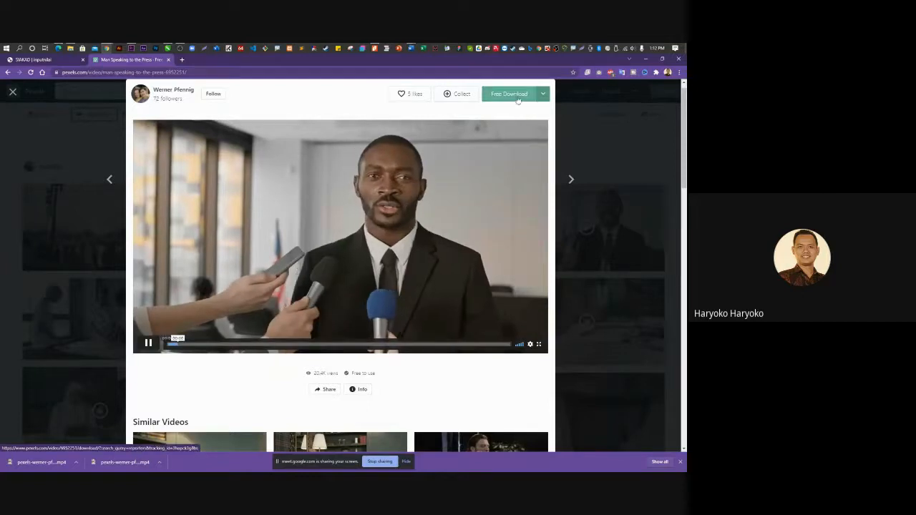
left_click(512, 94)
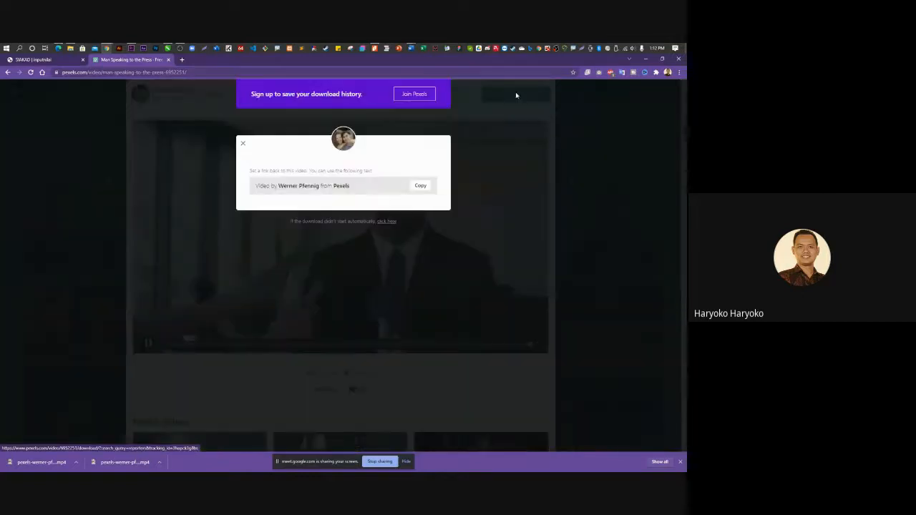
left_click(644, 59)
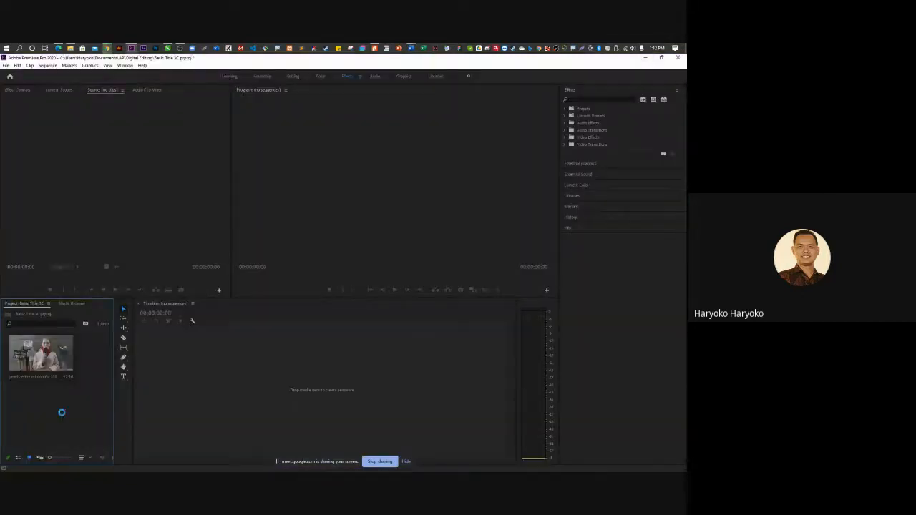
Step: Import the three remaining Pexels interview videos from Downloads and create a sequence from the clip of the woman reporter with the microphone
double_click(76, 398)
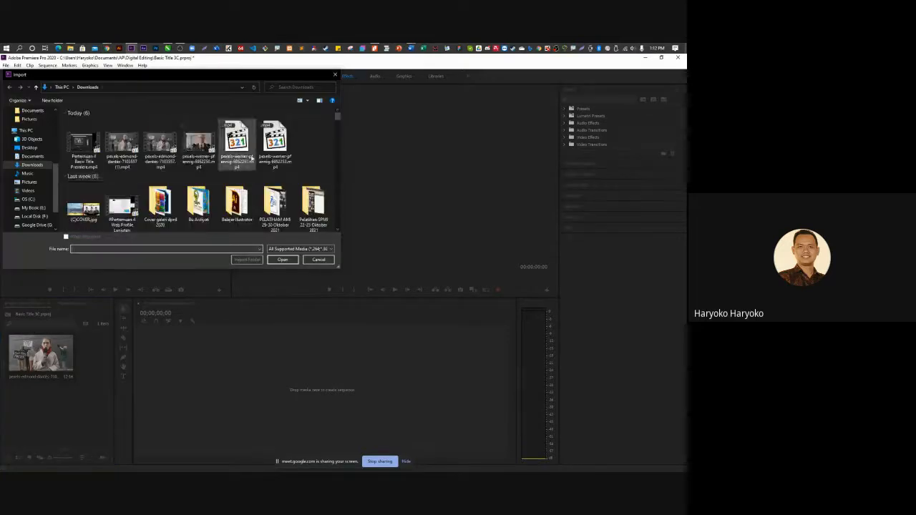
left_click(123, 143)
left_click(161, 143, "ctrl")
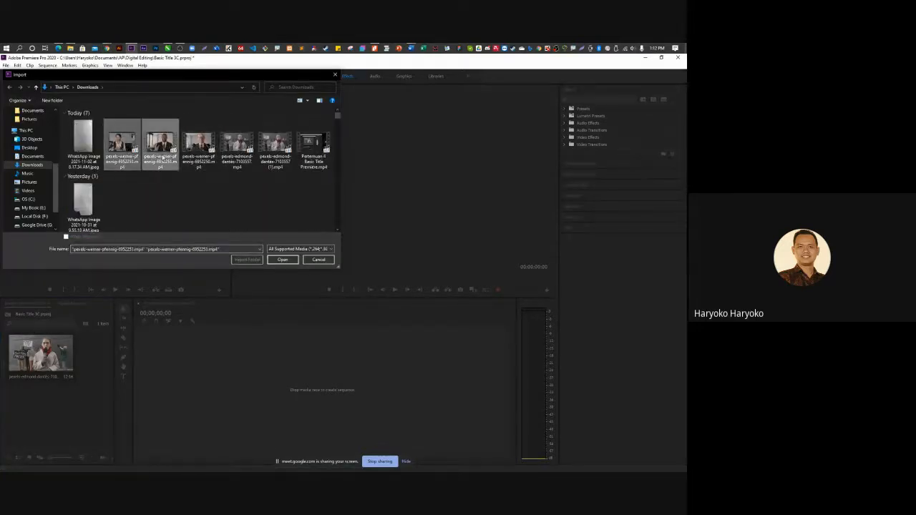
left_click(198, 143, "ctrl")
left_click(282, 260)
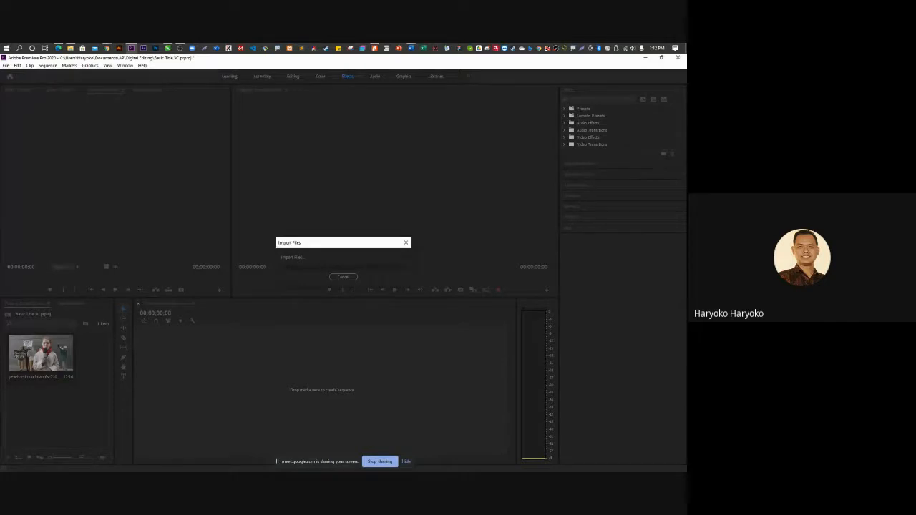
left_click(43, 350)
left_click_drag(204, 373, 203, 373)
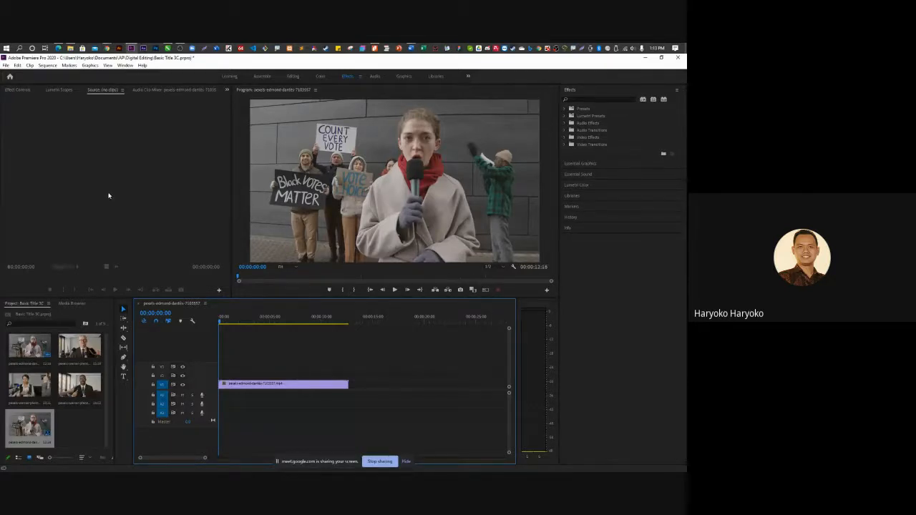
Step: Create a new legacy title named "Still Title" with the default video settings
left_click(5, 66)
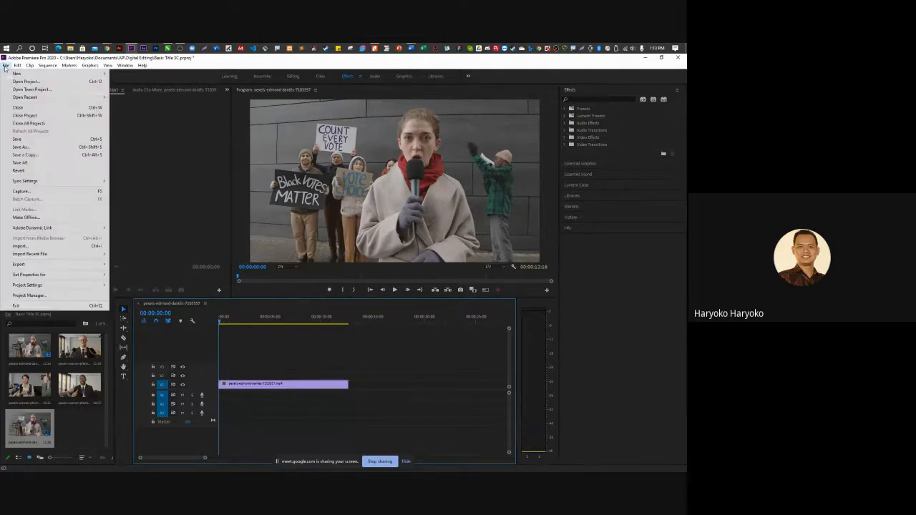
mouse_move(16, 75)
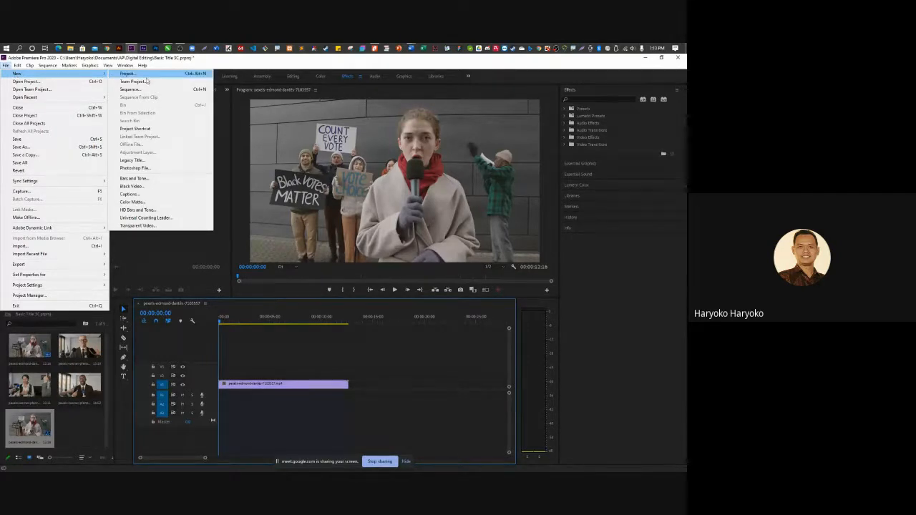
left_click(161, 161)
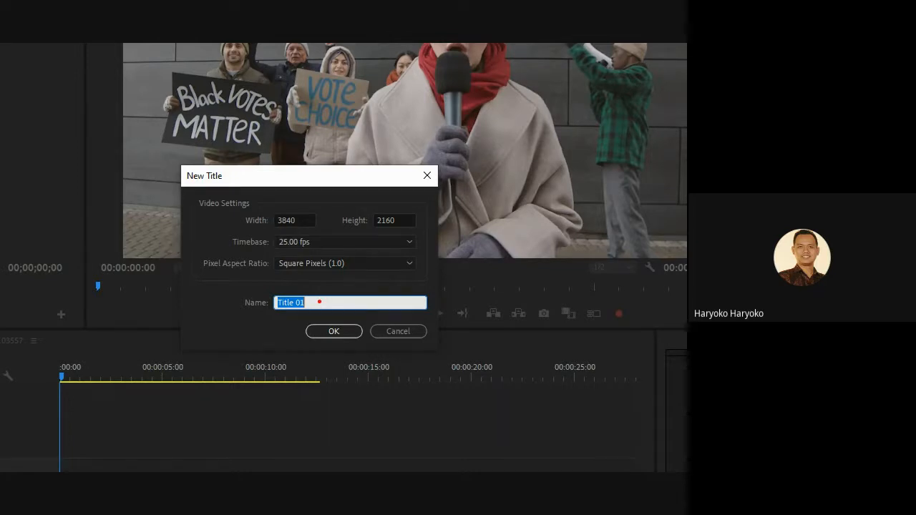
mouse_move(273, 287)
left_mouse_down()
mouse_move(315, 305)
mouse_move(315, 342)
mouse_move(291, 325)
mouse_move(271, 290)
left_mouse_up()
key("Escape")
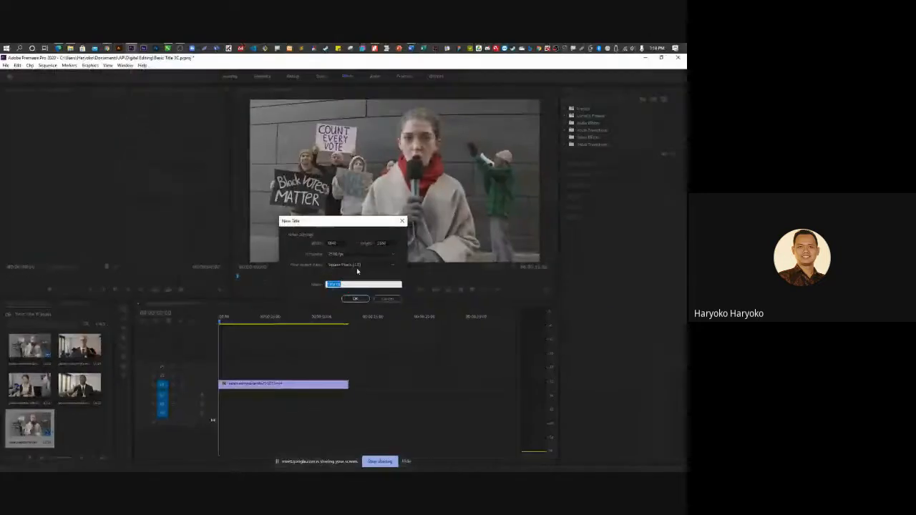
type("Still")
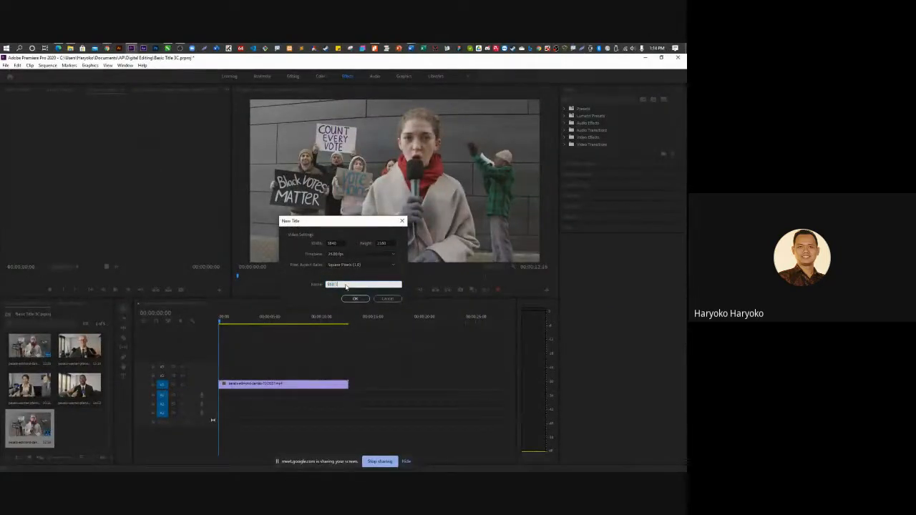
type(" Title")
left_click(356, 299)
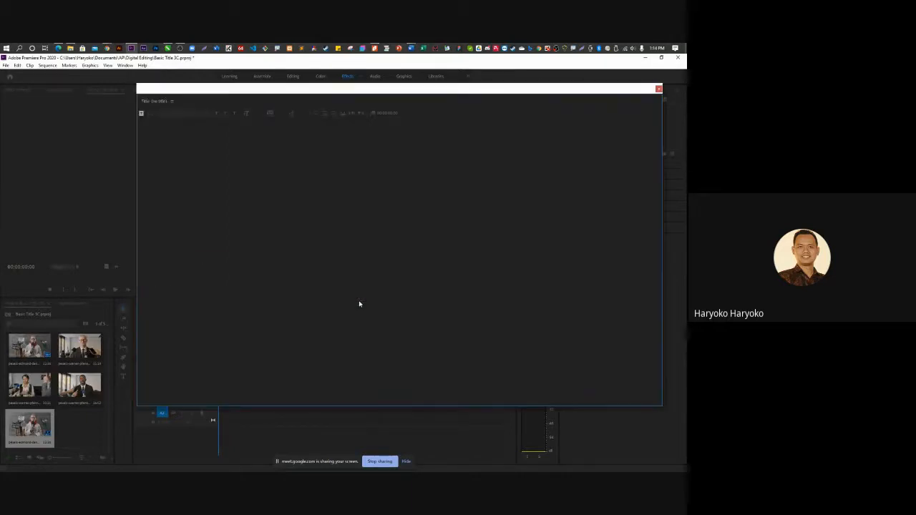
Step: Reposition the title editor window, narrow its tools area and widen its properties area
left_click_drag(458, 91, 374, 101)
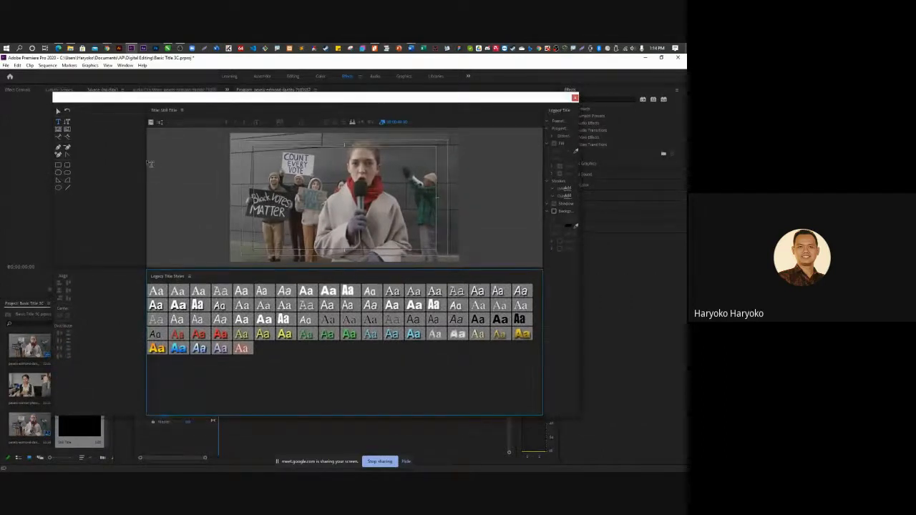
left_click_drag(151, 163, 108, 161)
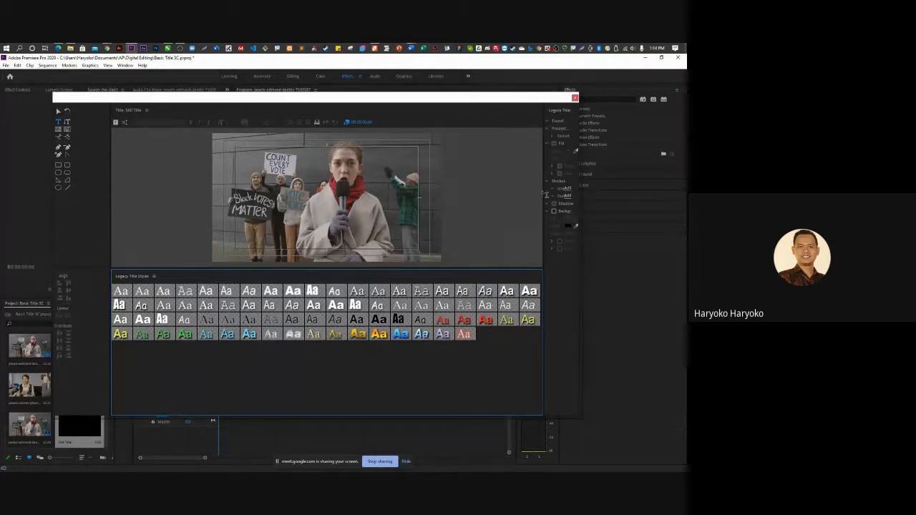
left_click_drag(543, 192, 459, 203)
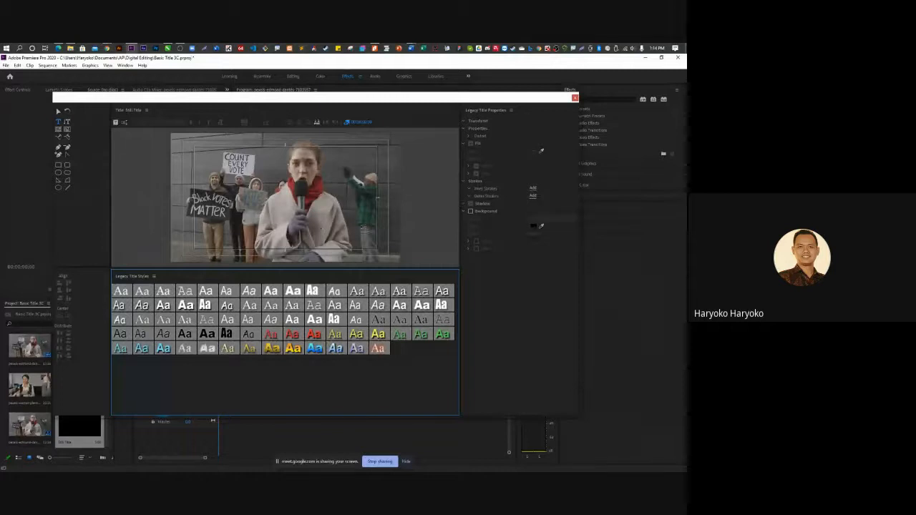
left_click_drag(267, 101, 308, 98)
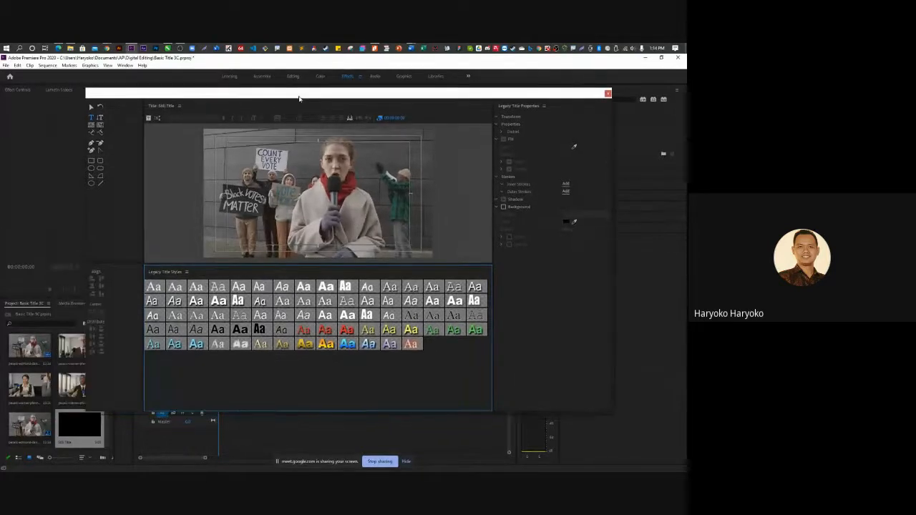
Step: Add the text "JUDUL" over the reporter footage, enlarge it and center it in the frame
left_click(100, 117)
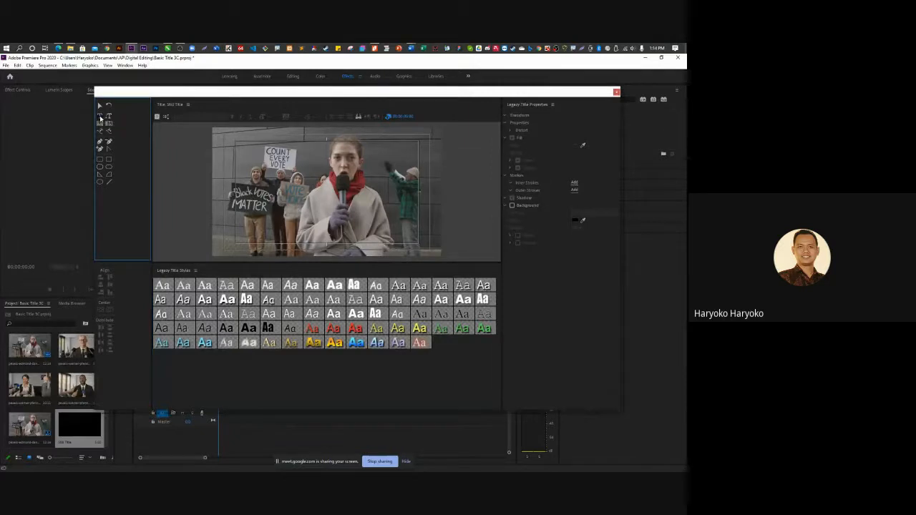
left_click(313, 182)
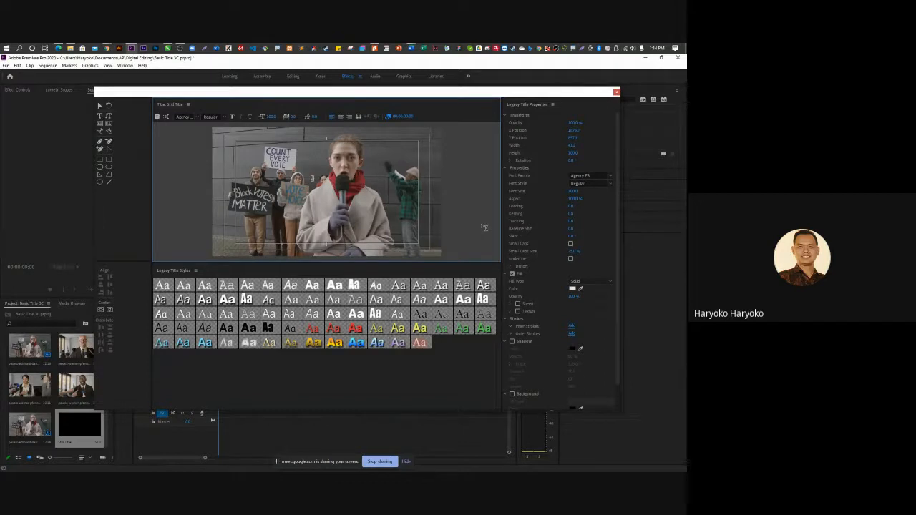
type("E")
left_click_drag(310, 123, 413, 124)
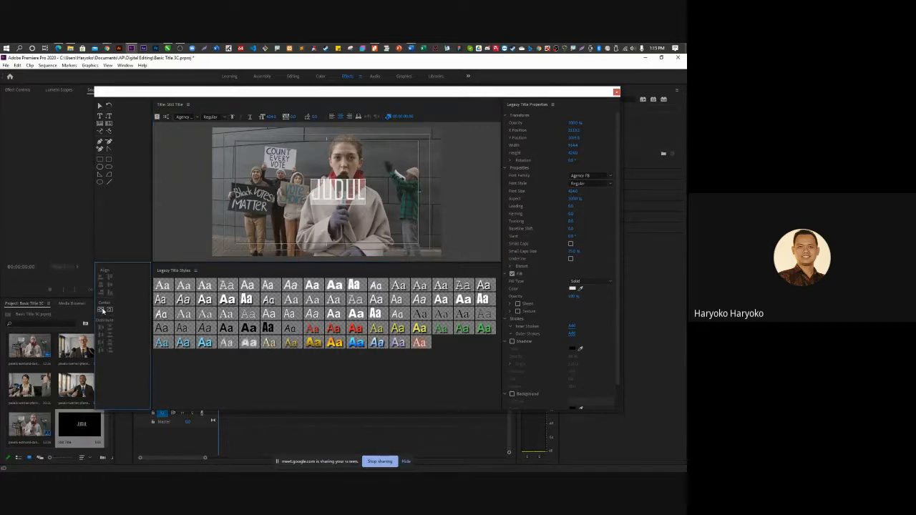
left_click(110, 310)
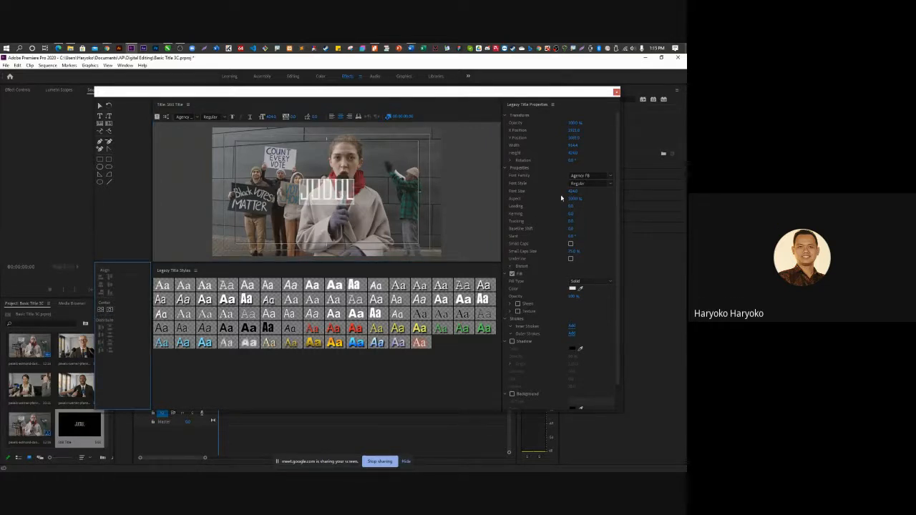
Step: Try Arial and other fonts on the JUDUL text and set its font family to Montserrat
left_click(610, 177)
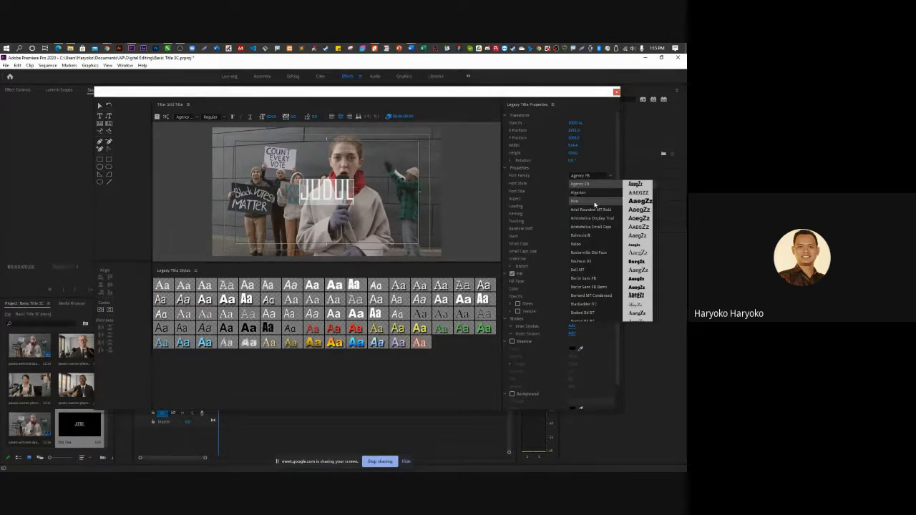
left_click(593, 201)
left_click(611, 176)
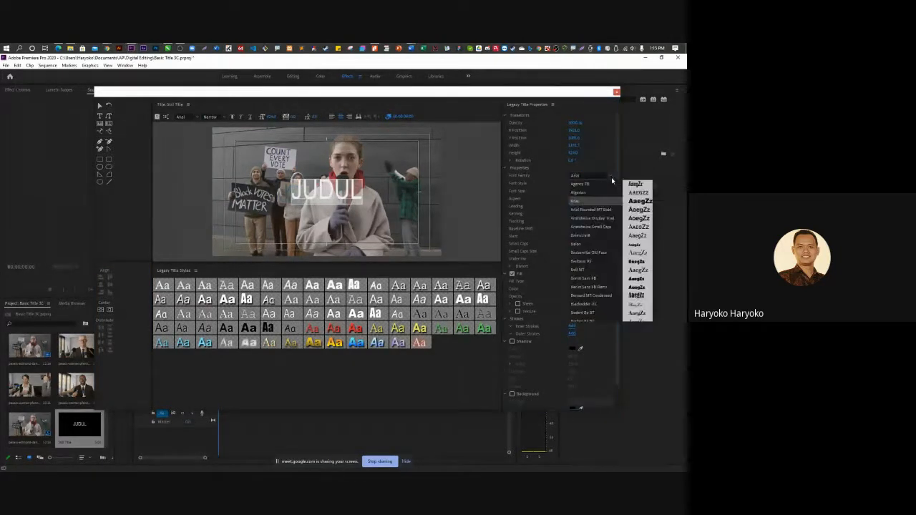
scroll(596, 237, "down", 10)
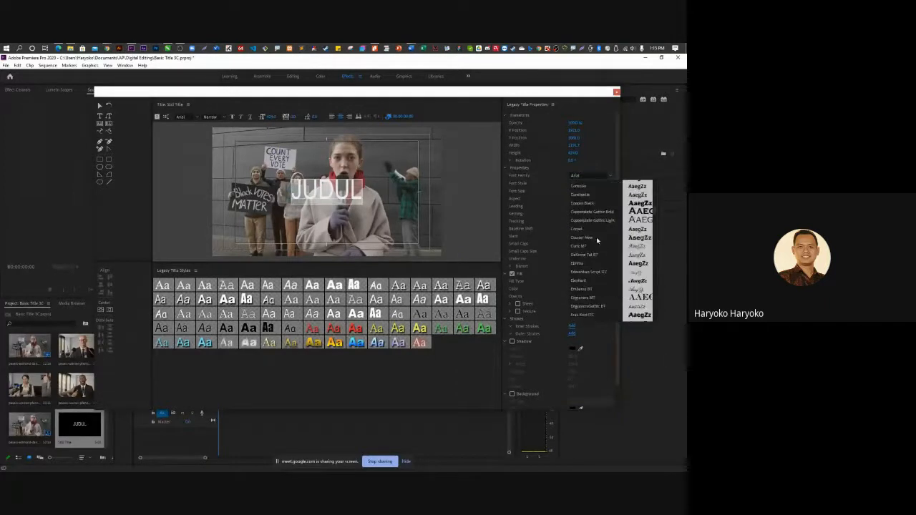
key("m")
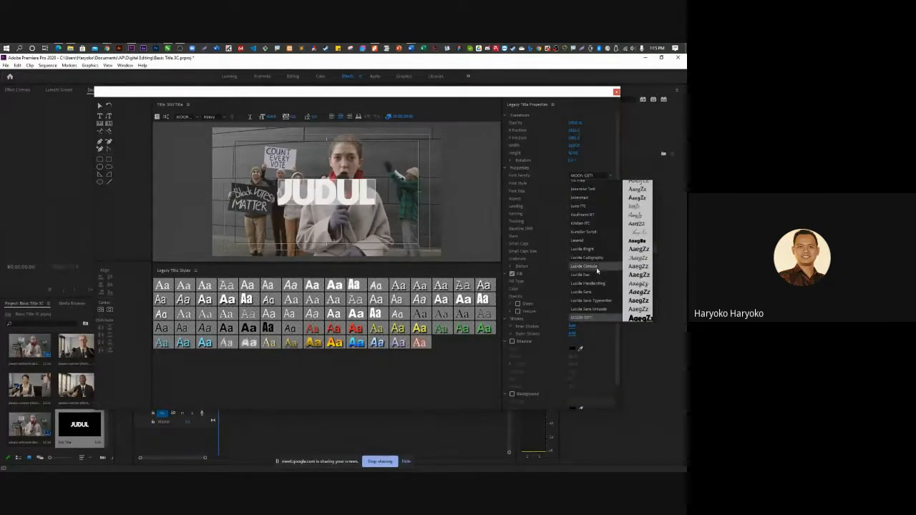
scroll(597, 267, "down", 2)
scroll(598, 279, "down", 5)
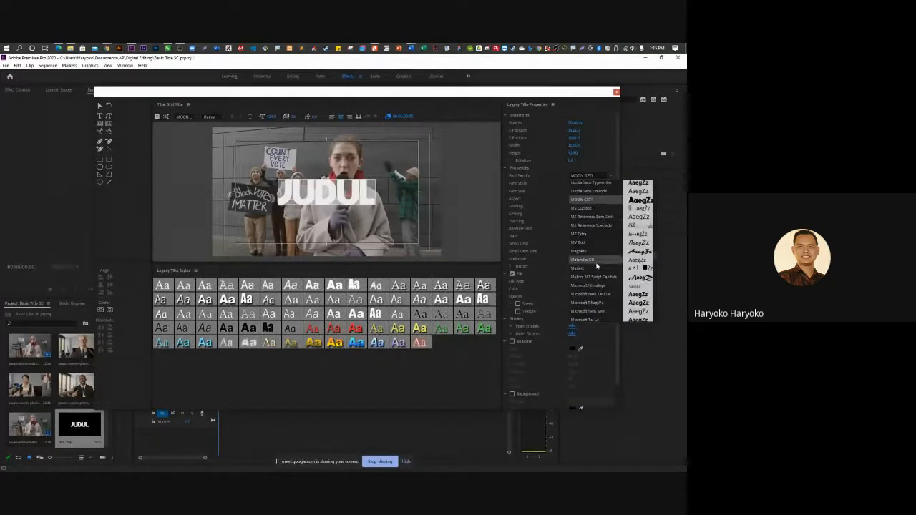
scroll(594, 283, "down", 1)
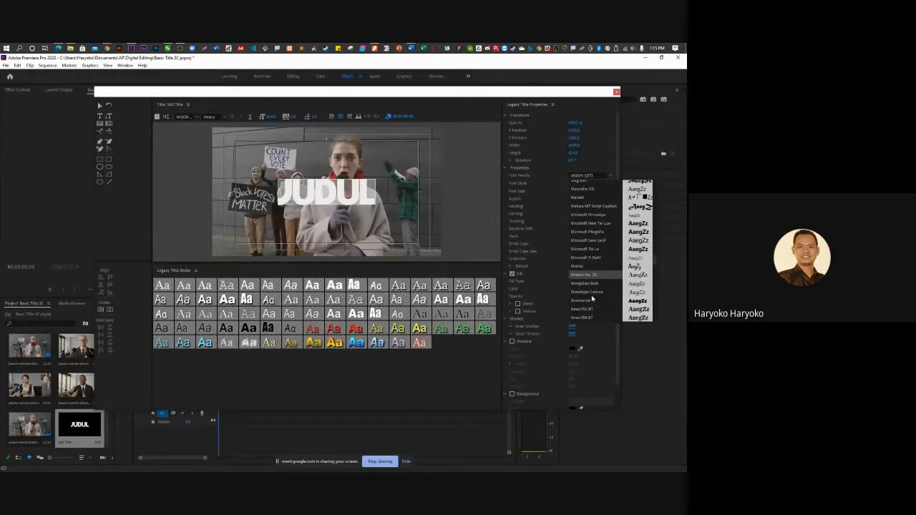
left_click(592, 300)
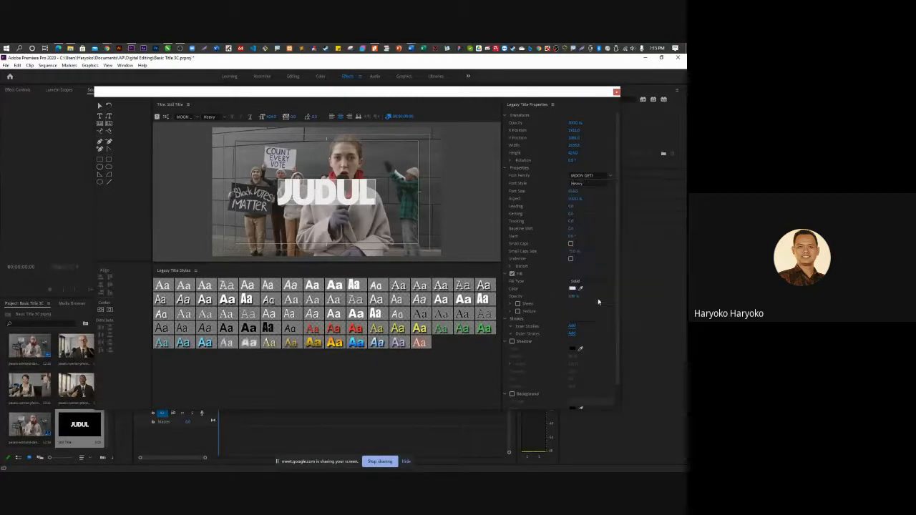
Step: Set the font style of the JUDUL text to ExtraBold
left_click(611, 184)
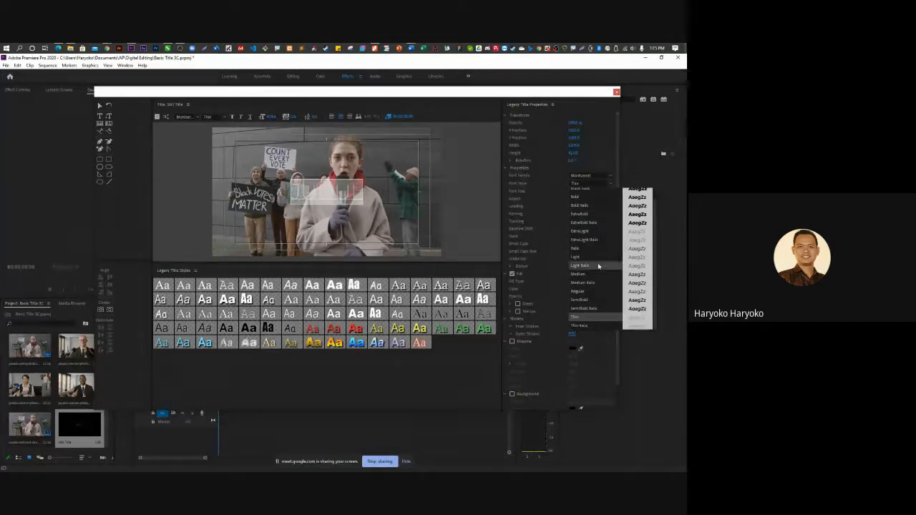
scroll(597, 266, "up", 1)
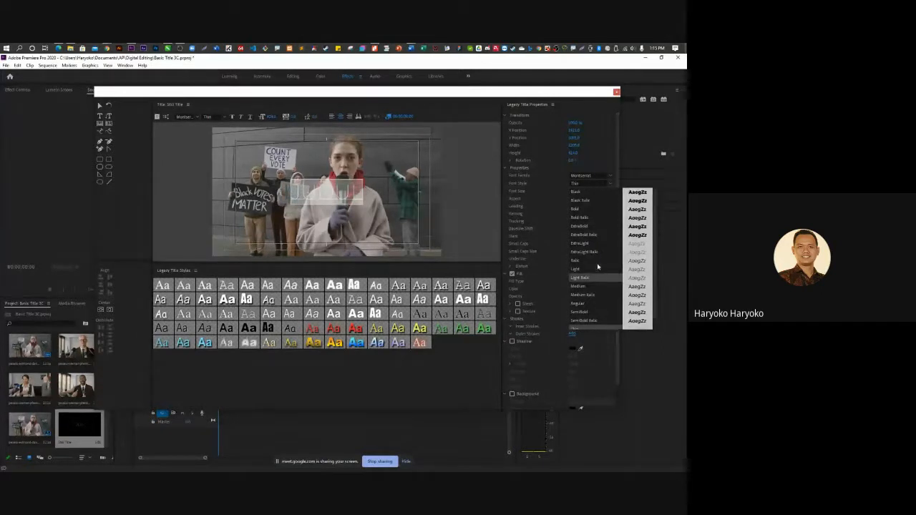
left_click(593, 226)
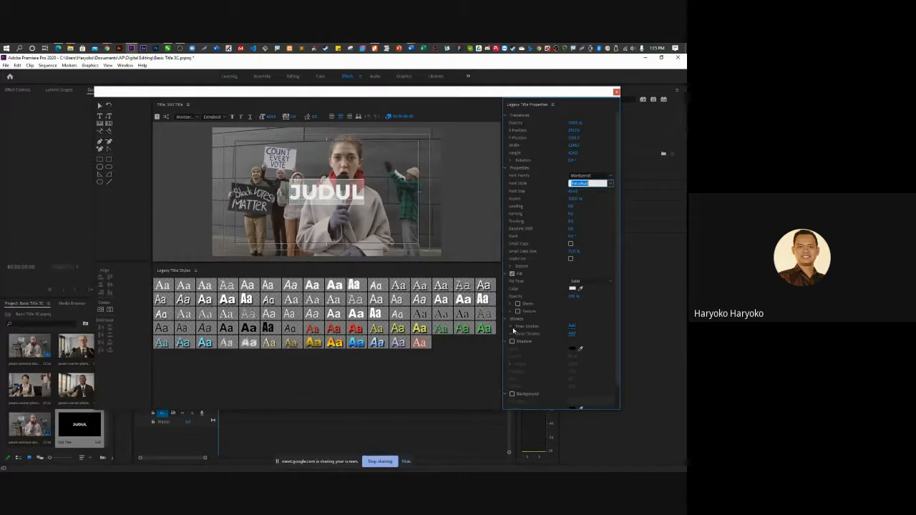
Step: Try several preset title styles on the JUDUL text and settle on the light blue gradient style in Arial Bold Italic
left_click(352, 329)
left_click(380, 330)
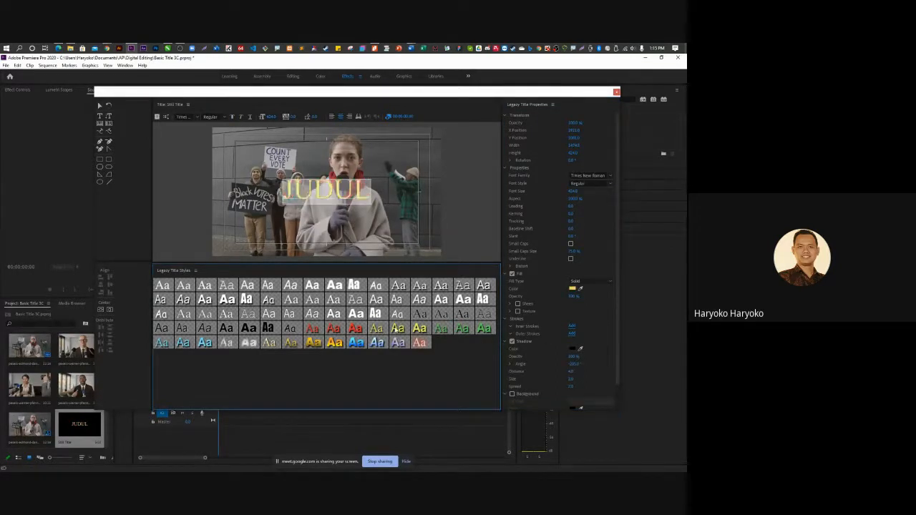
left_click(403, 330)
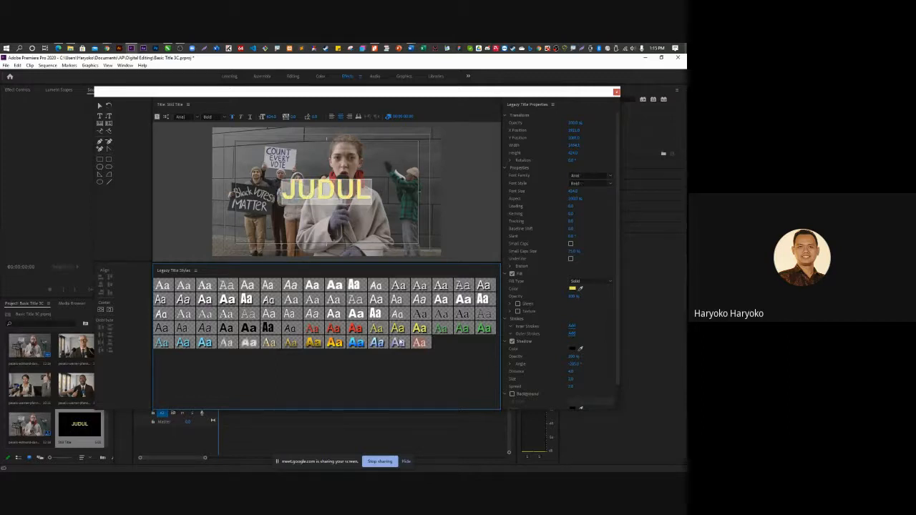
left_click(376, 342)
left_click(357, 341)
left_click(335, 343)
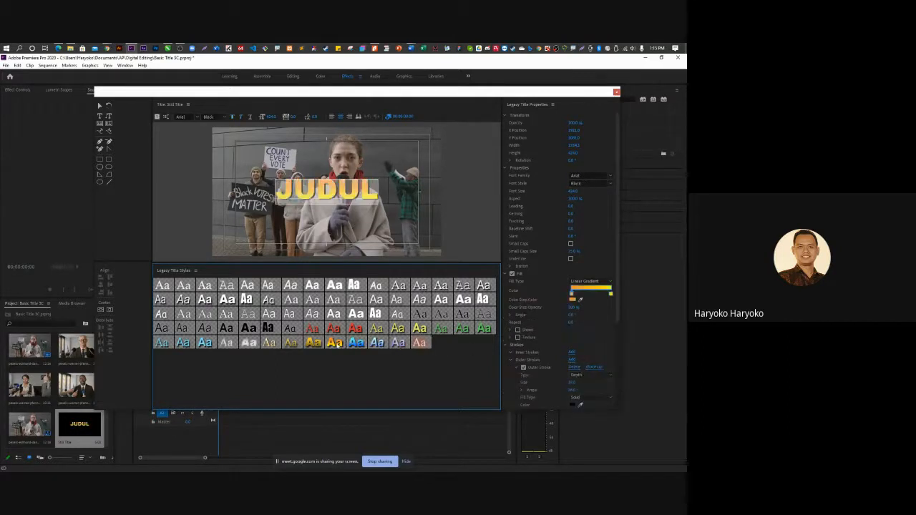
left_click(355, 343)
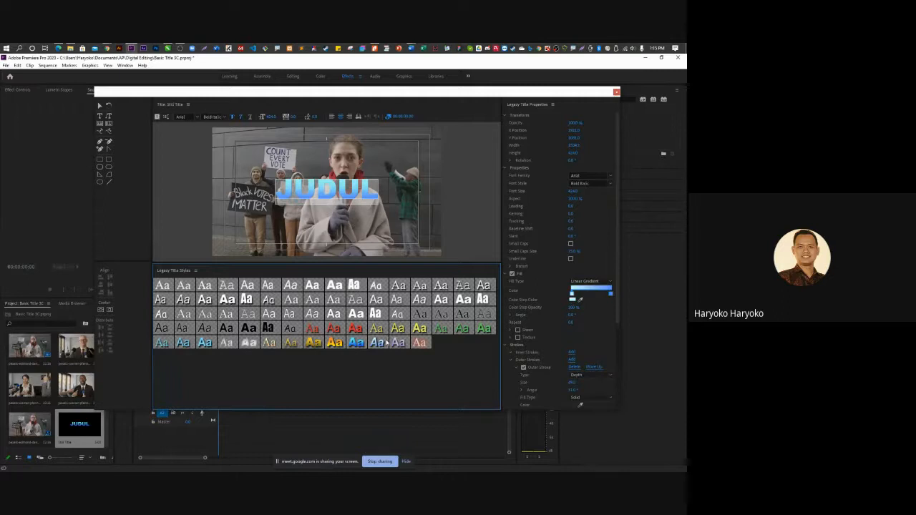
left_click(384, 343)
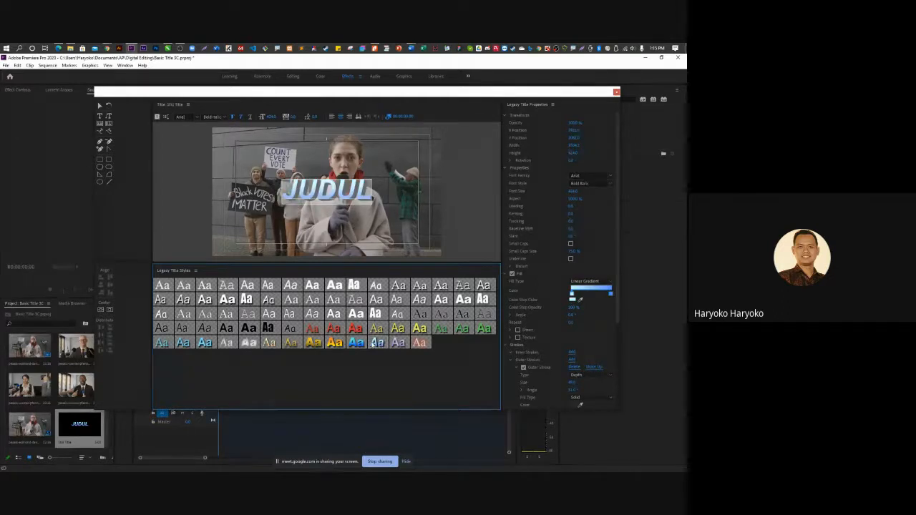
Step: Set the JUDUL text's font family to Montserrat with the ExtraBold Italic style
left_click(610, 176)
scroll(583, 279, "down", 15)
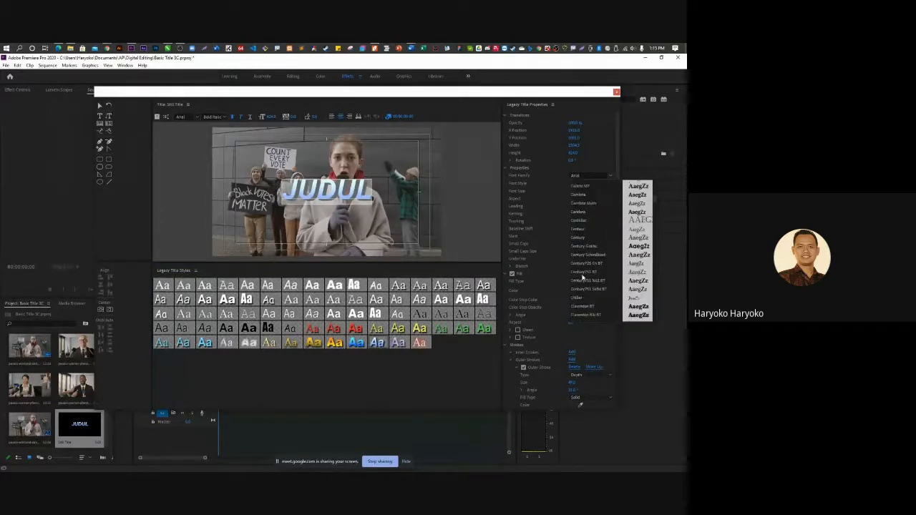
scroll(597, 285, "down", 10)
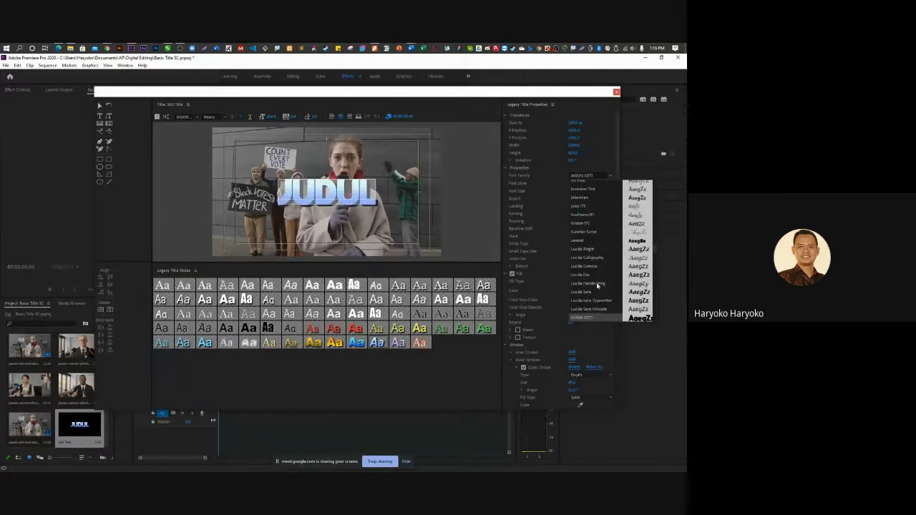
scroll(600, 286, "down", 4)
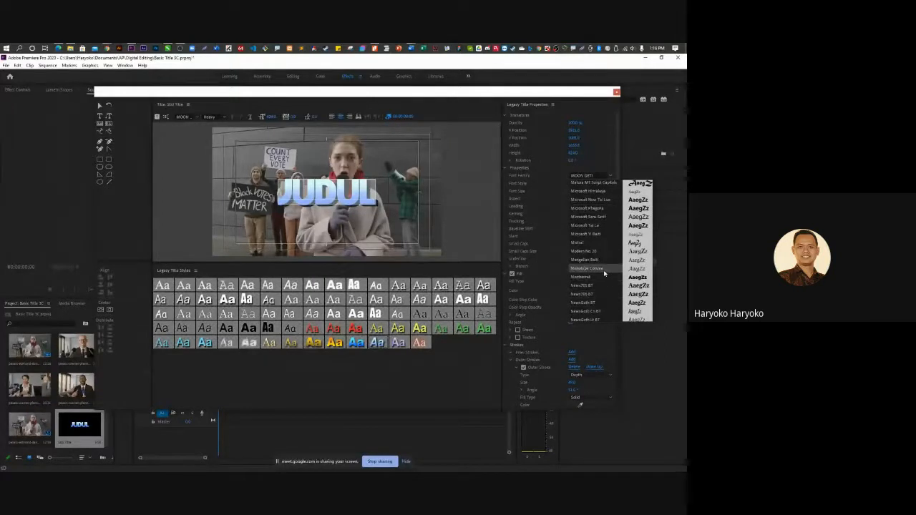
left_click(603, 277)
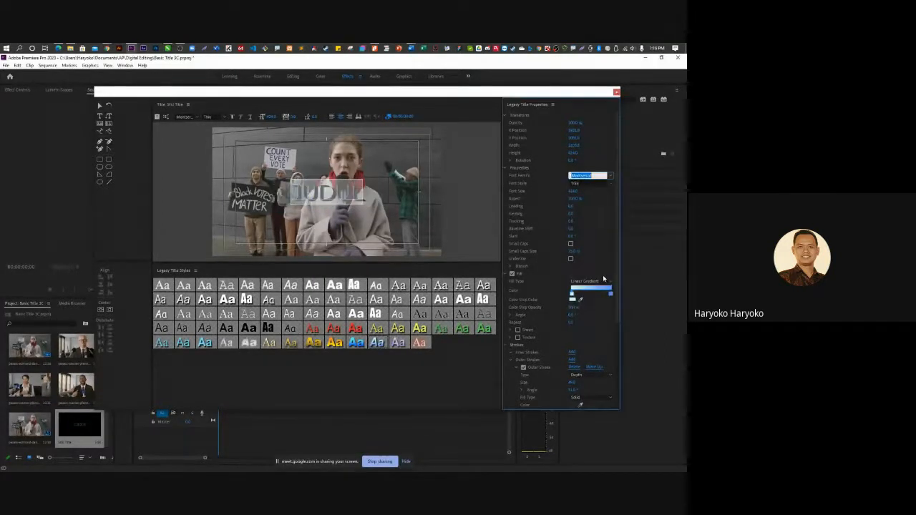
left_click(609, 183)
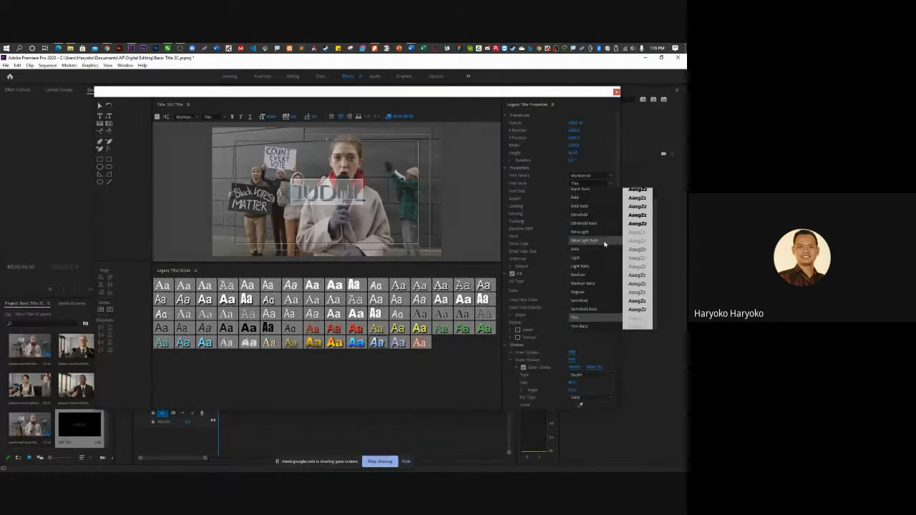
left_click(606, 223)
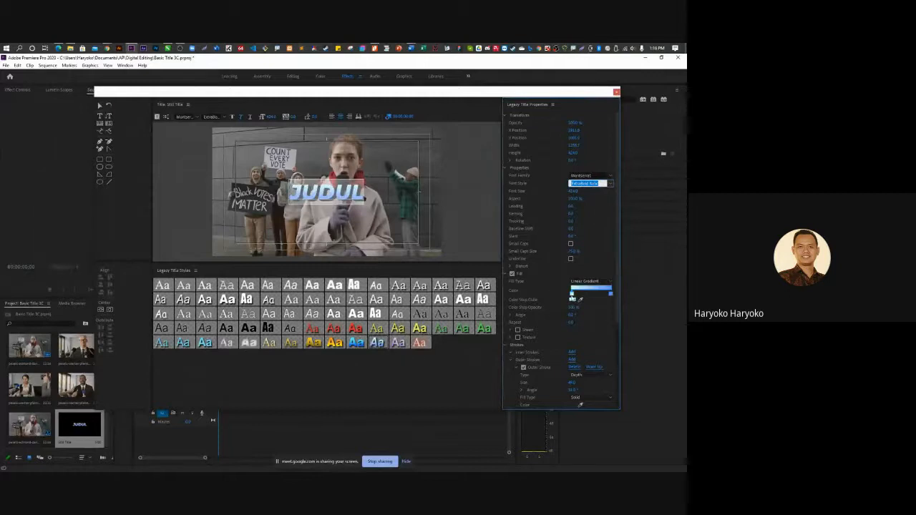
Step: Recolor the stops of the JUDUL text's linear gradient fill from the footage and darken the end stop to deep red
left_click(572, 295)
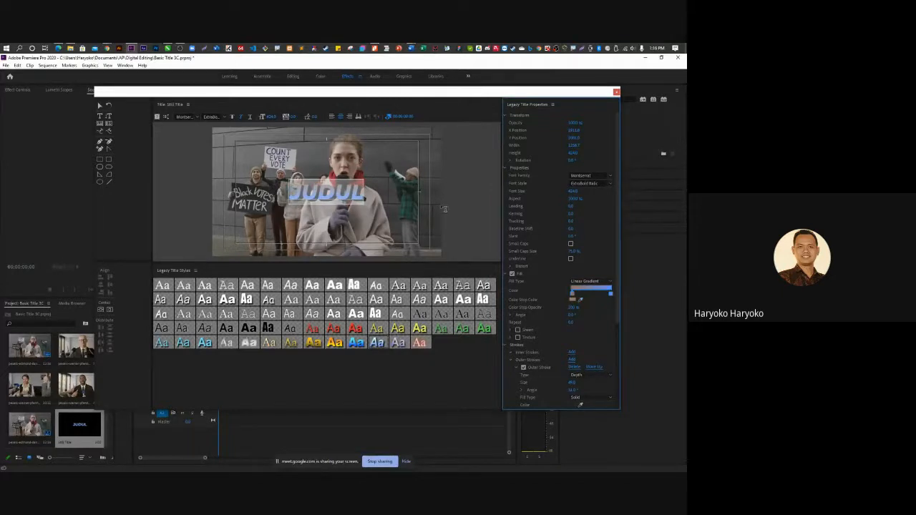
left_click(581, 300)
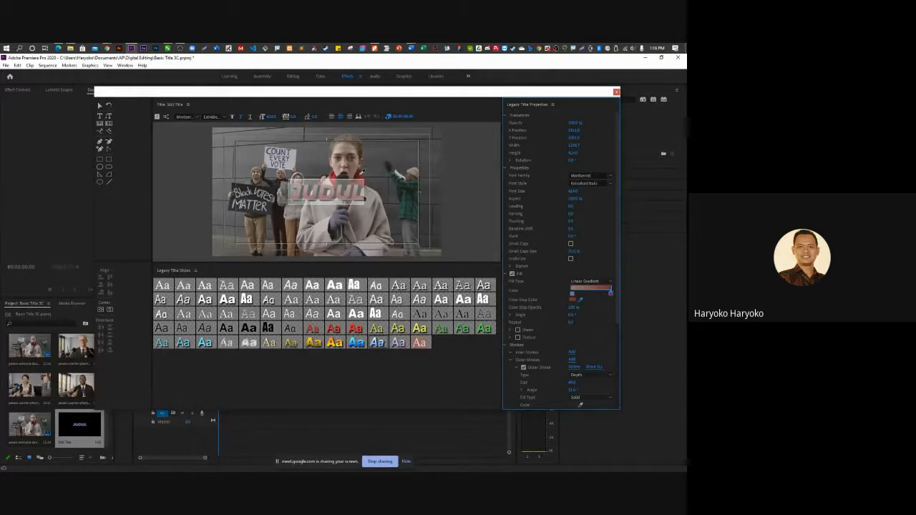
double_click(611, 293)
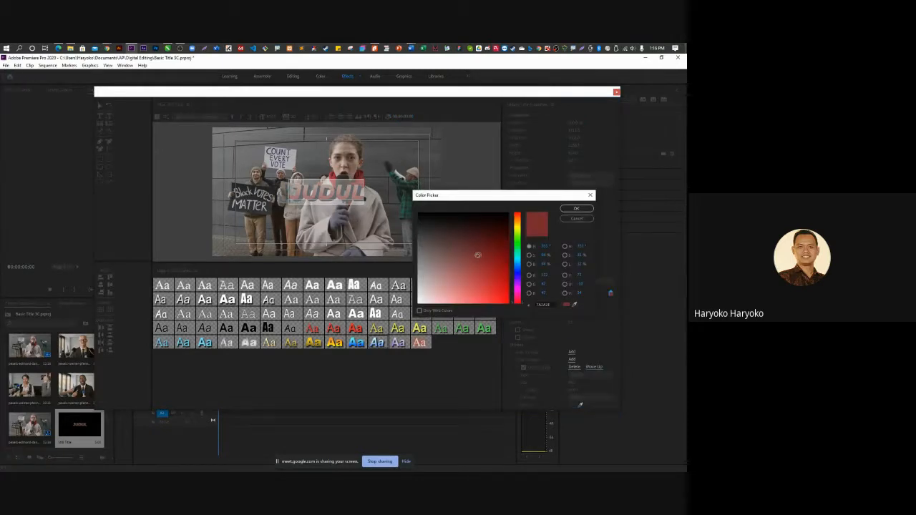
left_click_drag(477, 254, 499, 243)
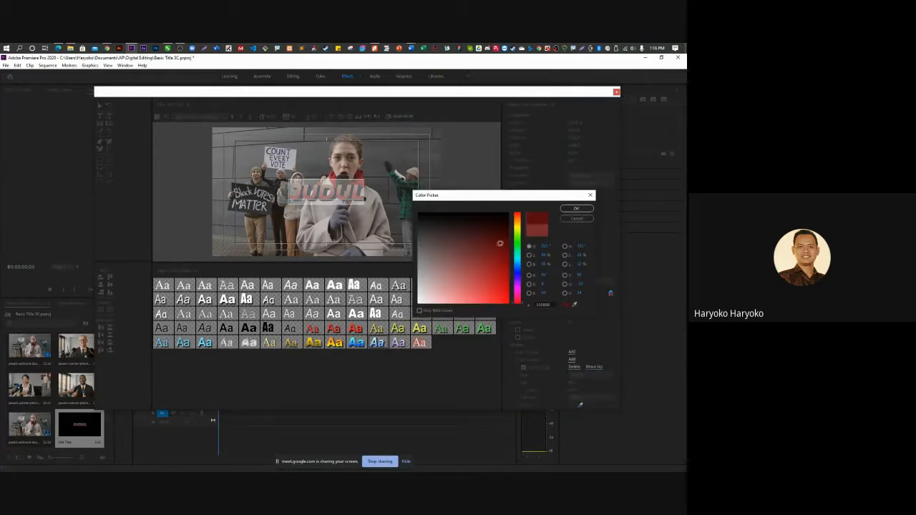
left_click(576, 208)
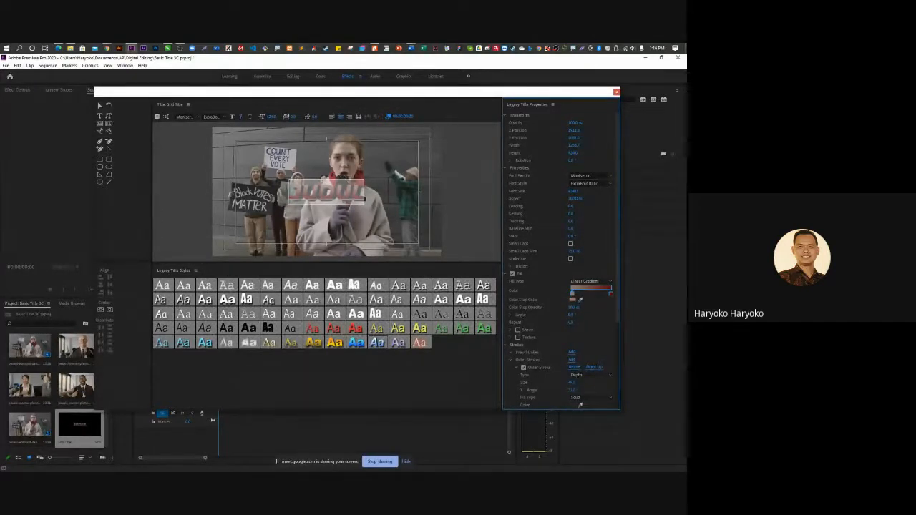
Step: Sample red from the reporter's scarf for the start stop of the JUDUL text's gradient fill
left_click(580, 296)
left_click(336, 174)
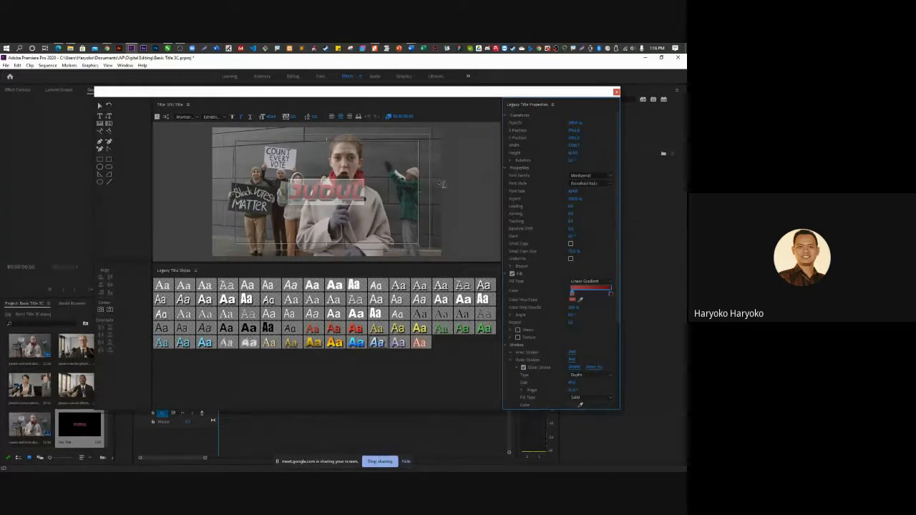
left_click(444, 197)
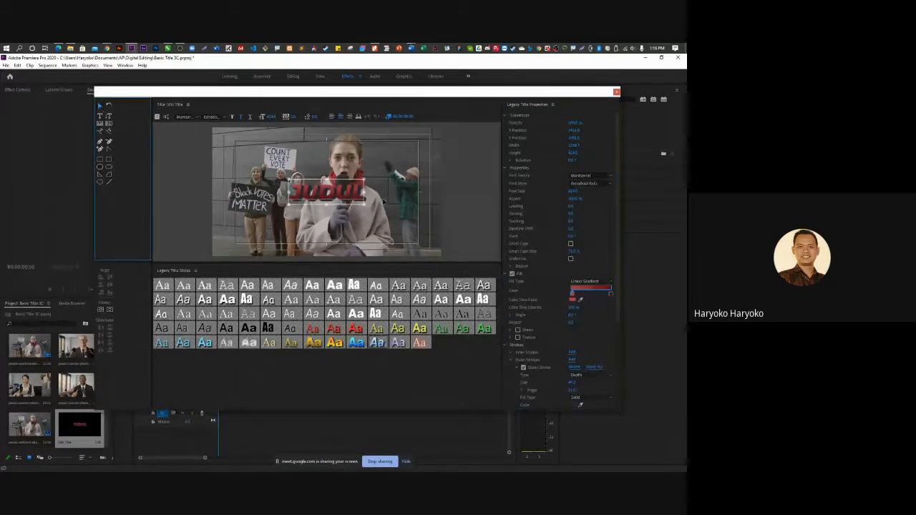
Step: Center the JUDUL text in the frame and close the title designer
left_click(448, 211)
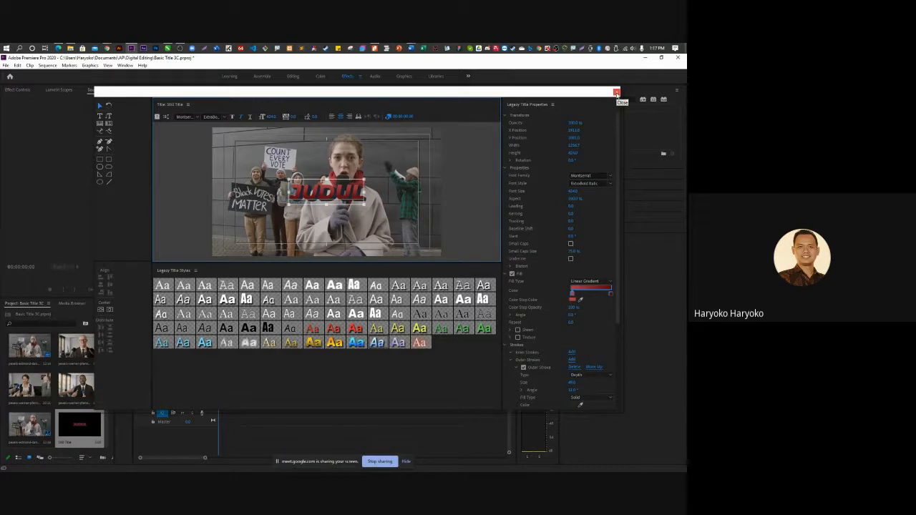
left_click(102, 310)
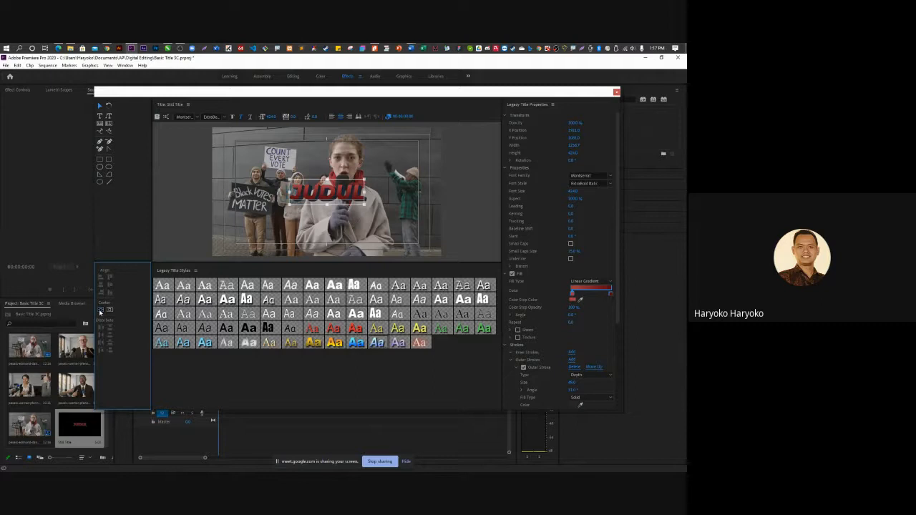
left_click(617, 92)
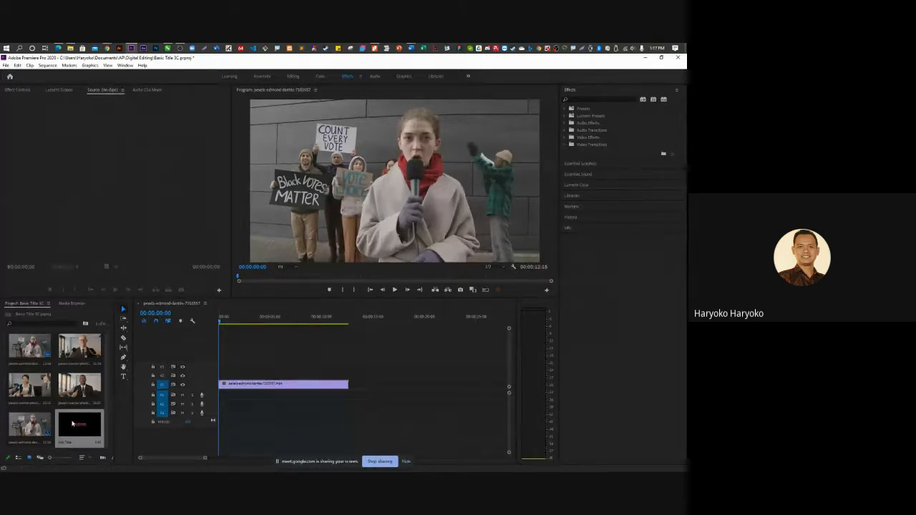
Step: Place the JUDUL title on track V2 above the reporter clip at the sequence start and play it back
left_click_drag(71, 423, 222, 374)
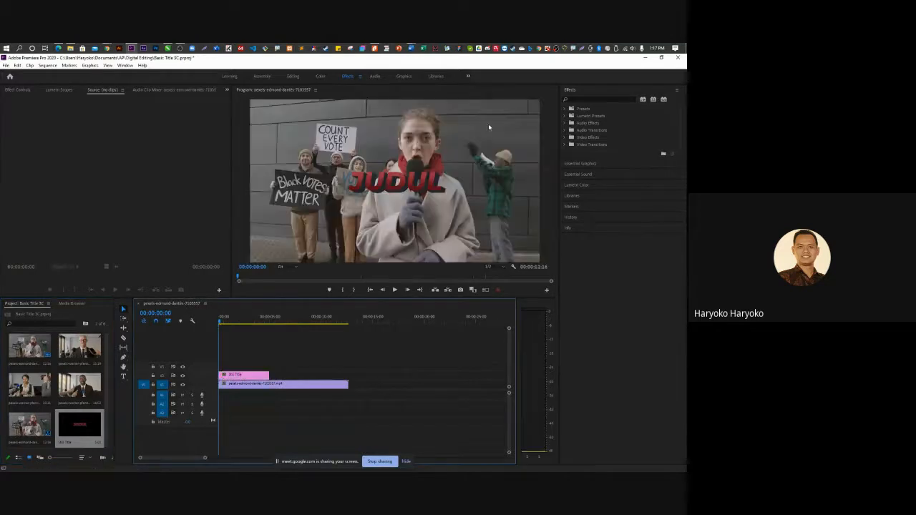
key("space")
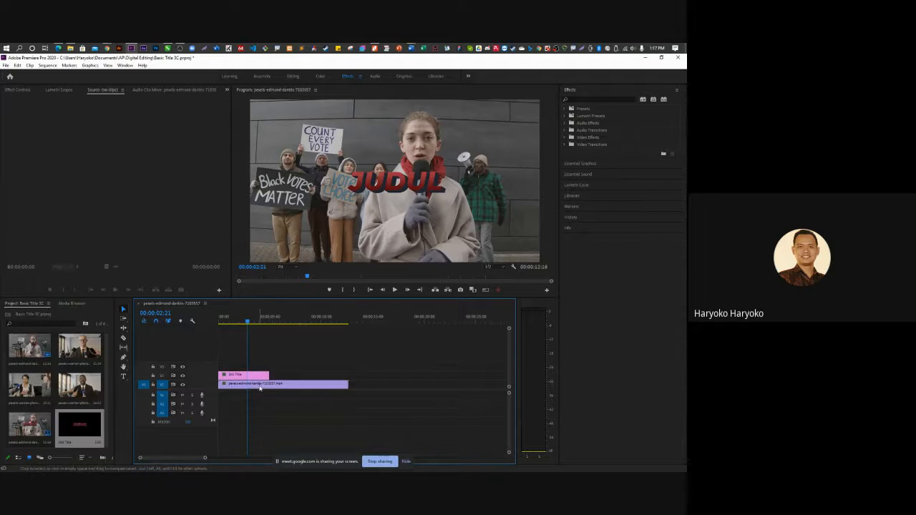
Step: Shift the reporter clip later in the sequence and move the JUDUL title onto V1 at the sequence start
left_click_drag(260, 387, 330, 387)
left_click_drag(230, 376, 230, 386)
left_click_drag(248, 325, 218, 322)
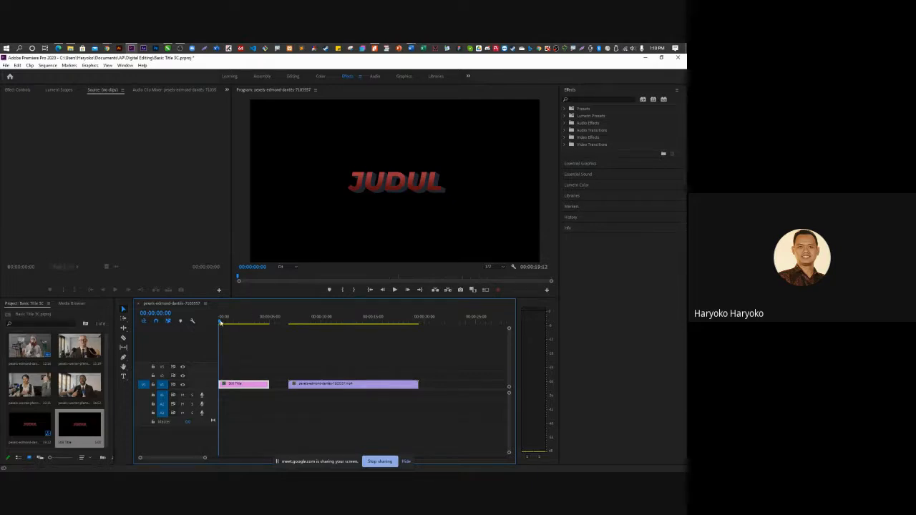
Step: Trim the JUDUL title to 3 seconds and ripple delete the gap before the reporter clip
left_click_drag(219, 323, 251, 323)
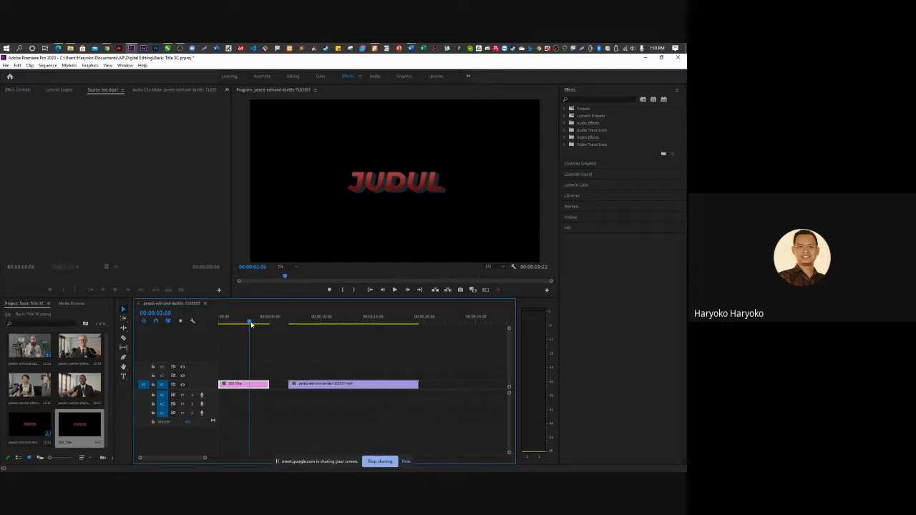
left_click_drag(269, 384, 249, 385)
right_click(265, 387)
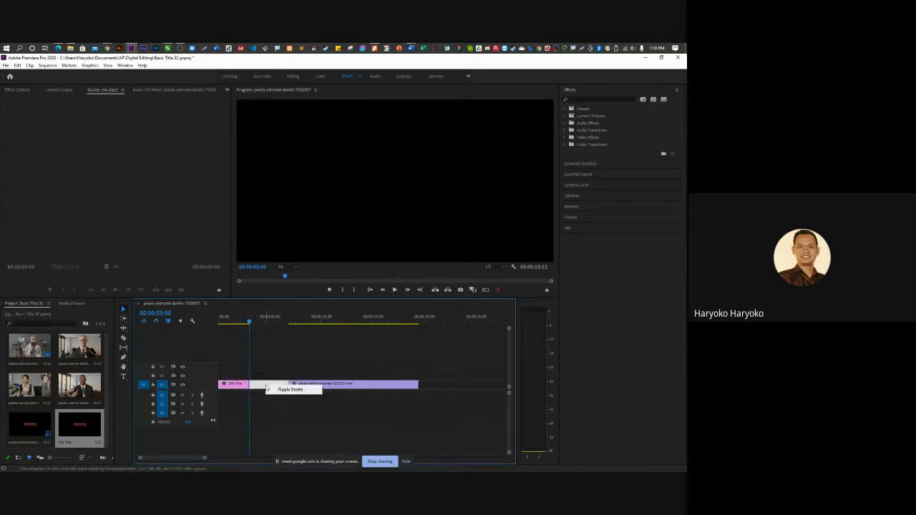
left_click(283, 390)
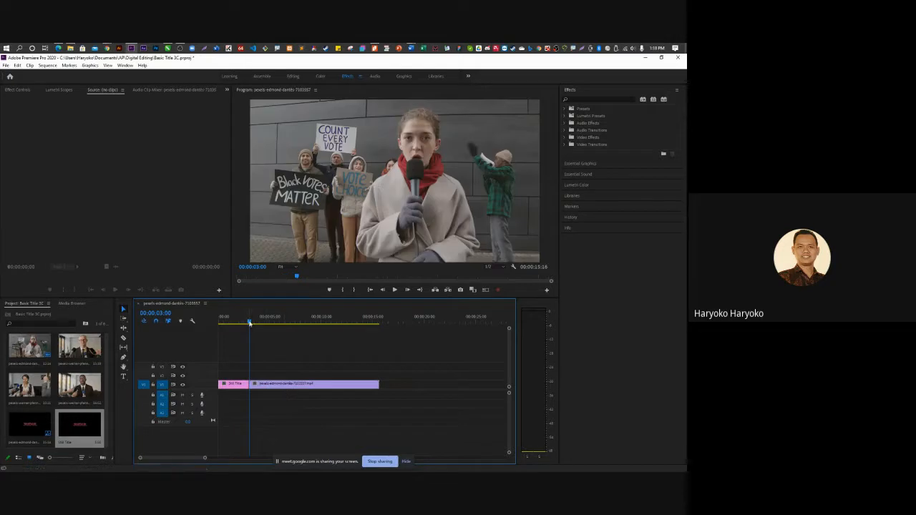
Step: Play the sequence from the start to check the cut from the title to the reporter clip
key("Home")
key("space")
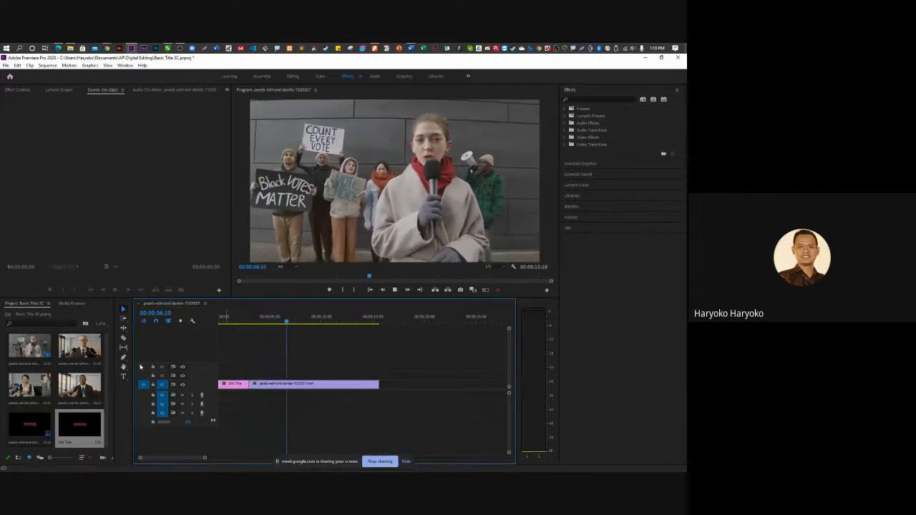
key("space")
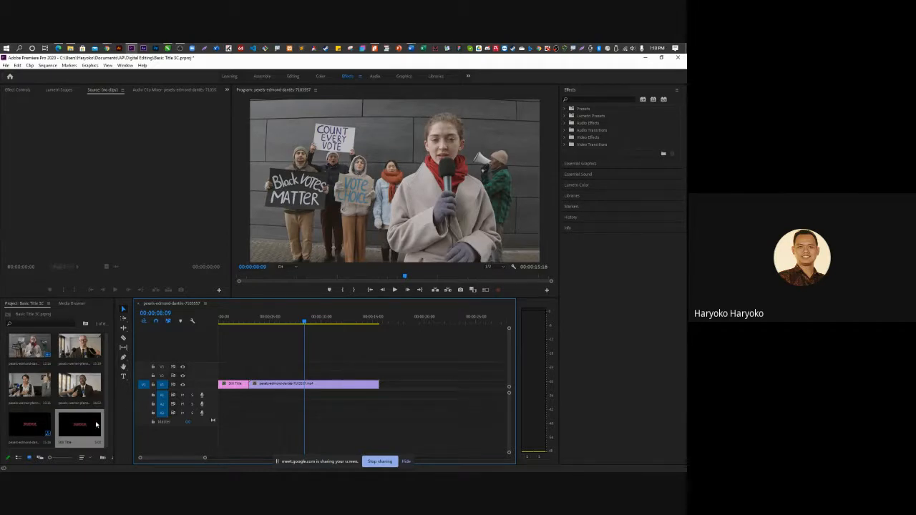
Step: Append the three remaining Pexels interview clips on V1 one after another behind the reporter clip
double_click(53, 405)
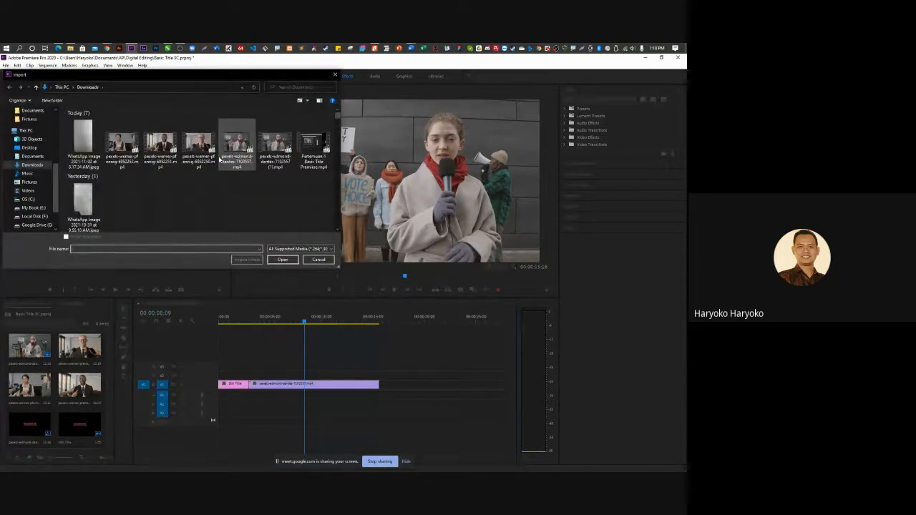
left_click(319, 259)
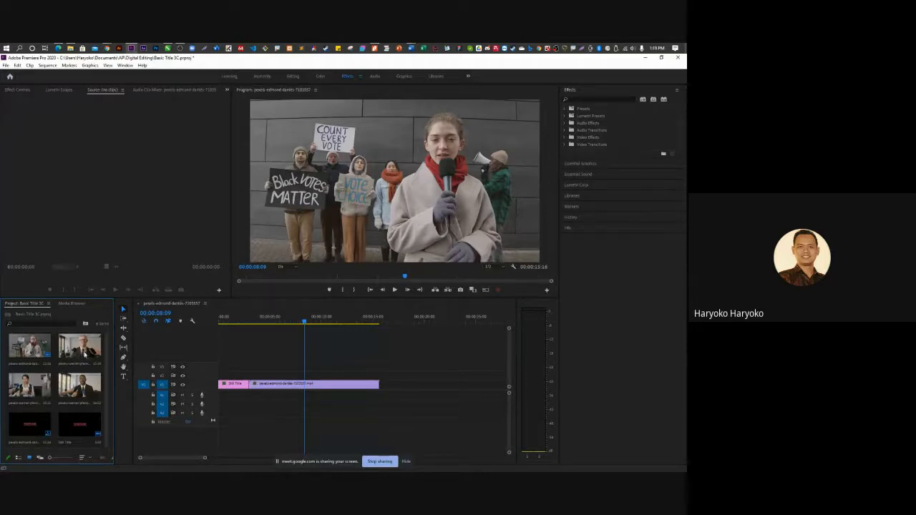
left_click_drag(84, 354, 385, 387)
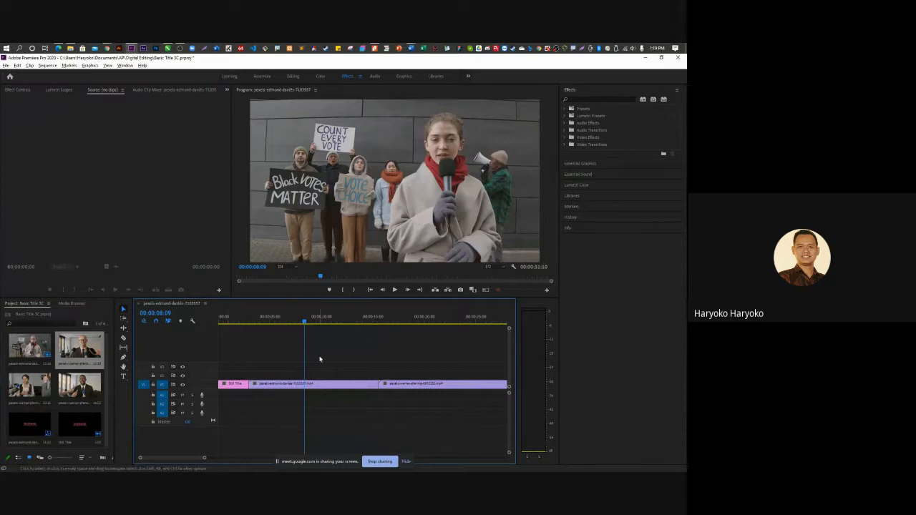
key("minus")
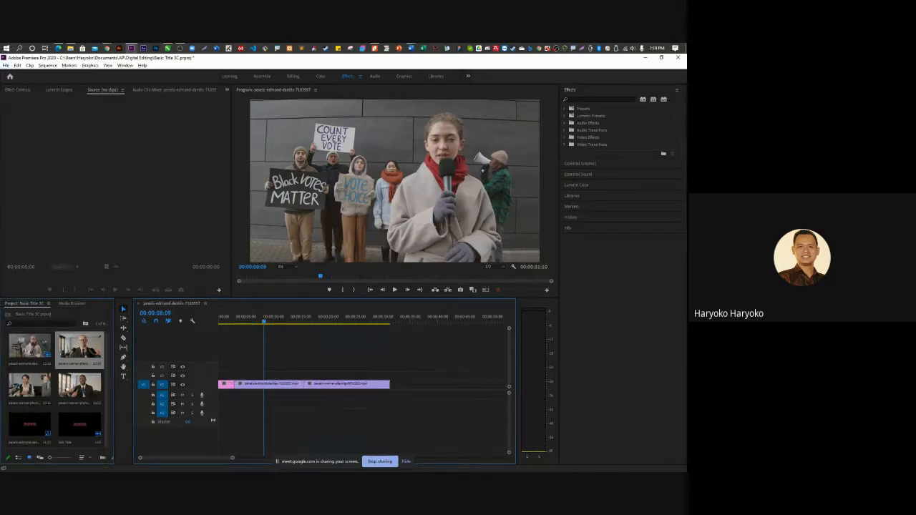
left_click_drag(30, 385, 397, 390)
left_click_drag(79, 387, 459, 386)
key("minus")
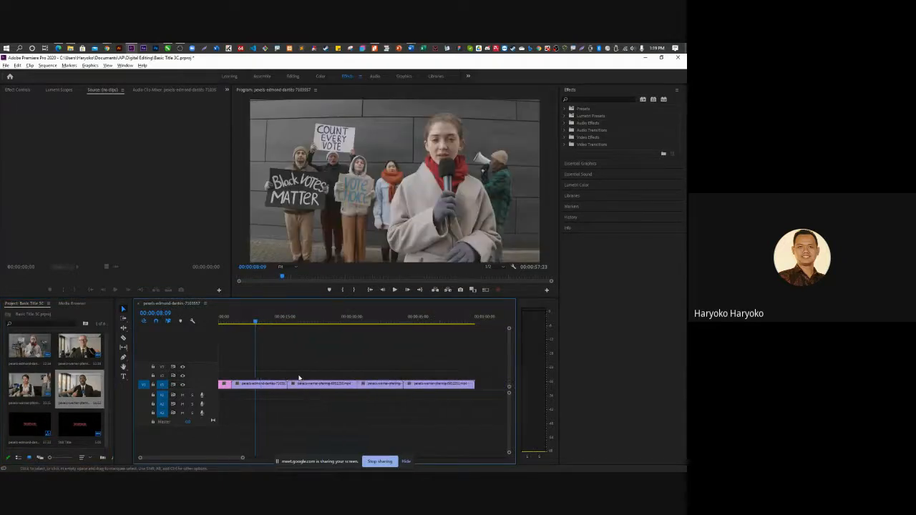
Step: Play the sequence across the cut from the reporter clip to the first interview clip
key("alt")
key("space")
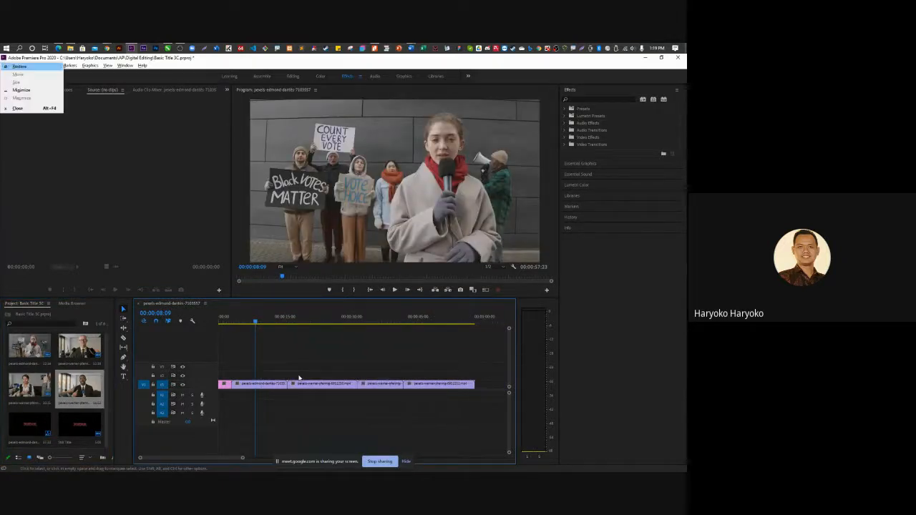
left_click(315, 352)
key("space")
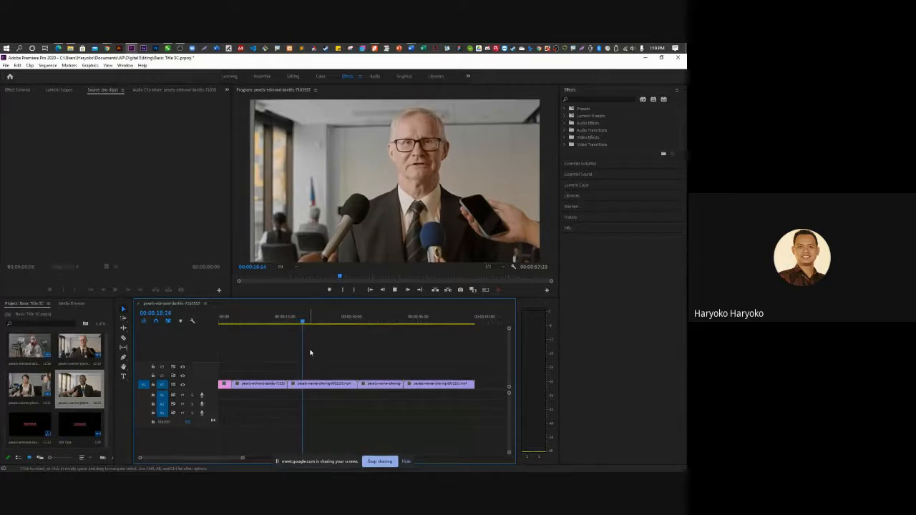
key("space")
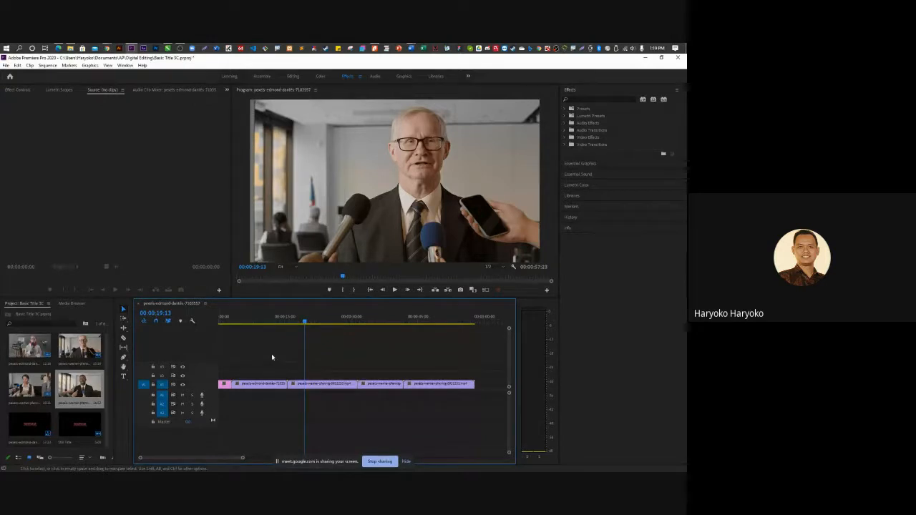
Step: Enlarge the project bin area so the thumbnails of all clips and the title fit without scrolling
left_click_drag(117, 336, 164, 336)
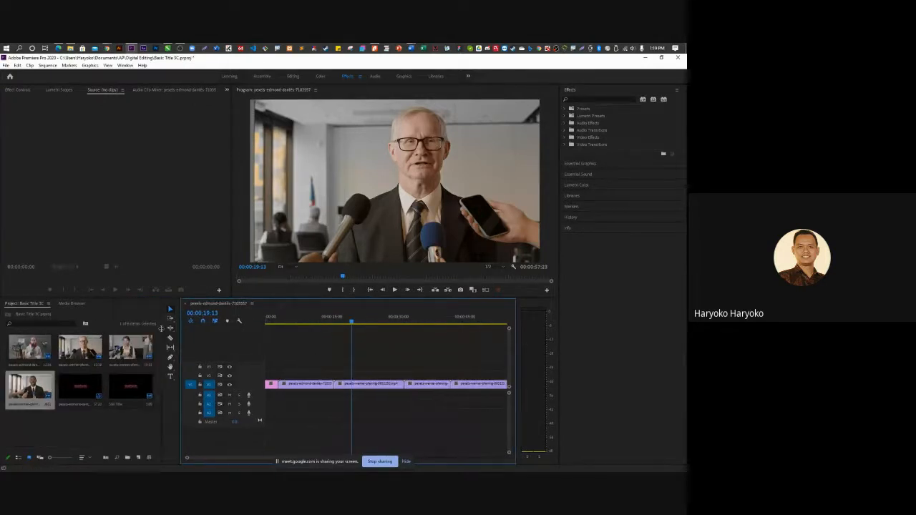
left_click_drag(127, 297, 127, 270)
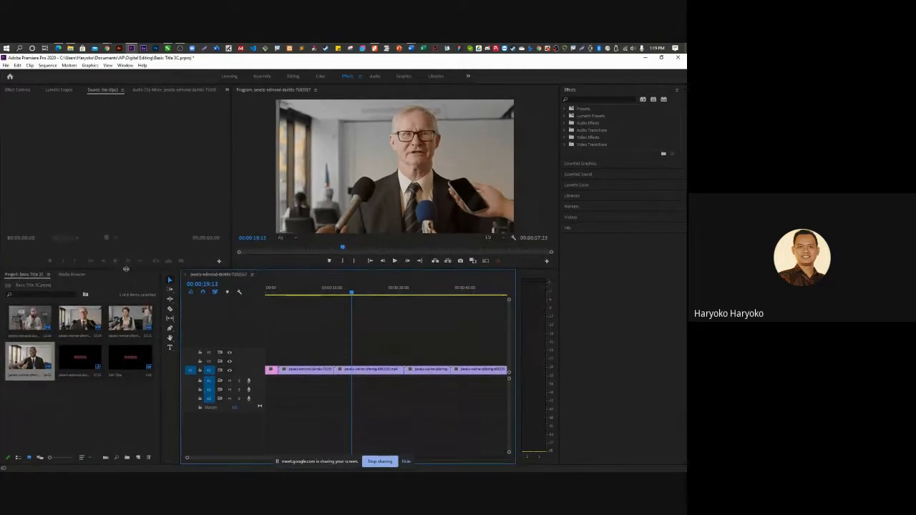
left_click_drag(161, 306, 156, 302)
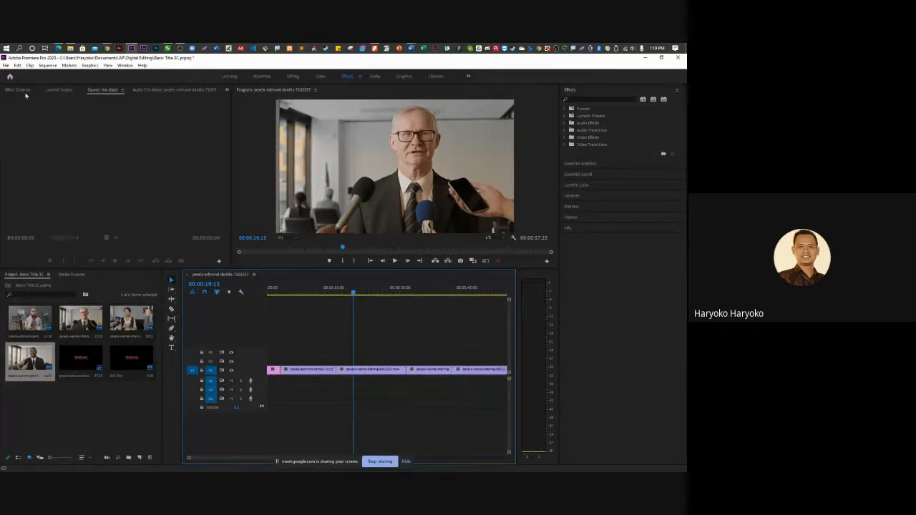
Step: Create a new legacy title named Crawl Title with the default video settings
left_click(6, 65)
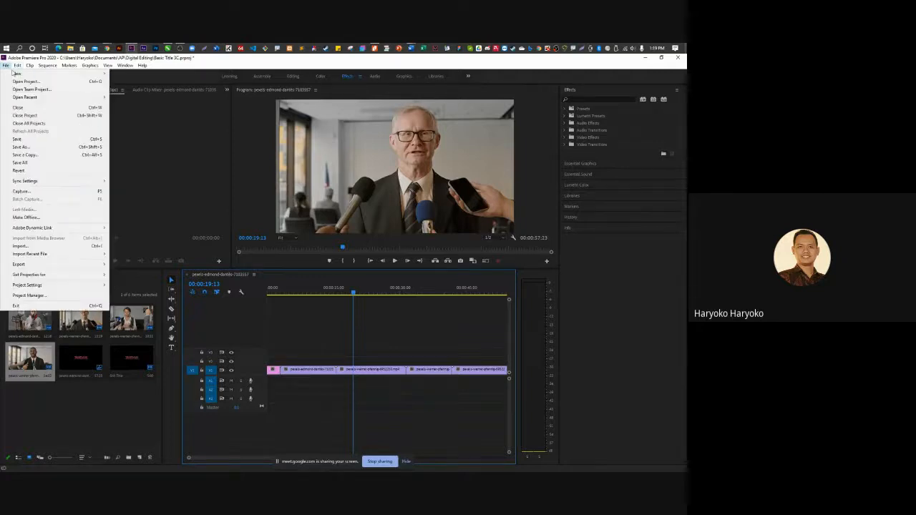
mouse_move(16, 73)
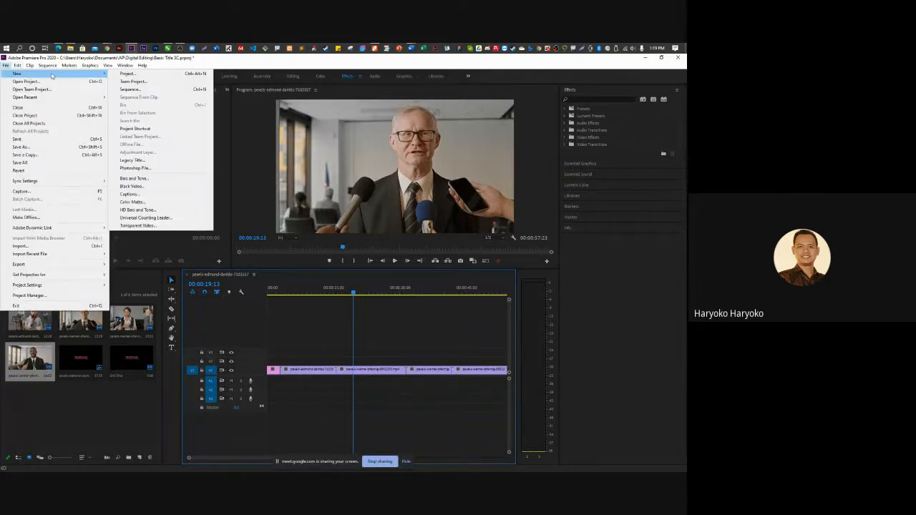
left_click(162, 164)
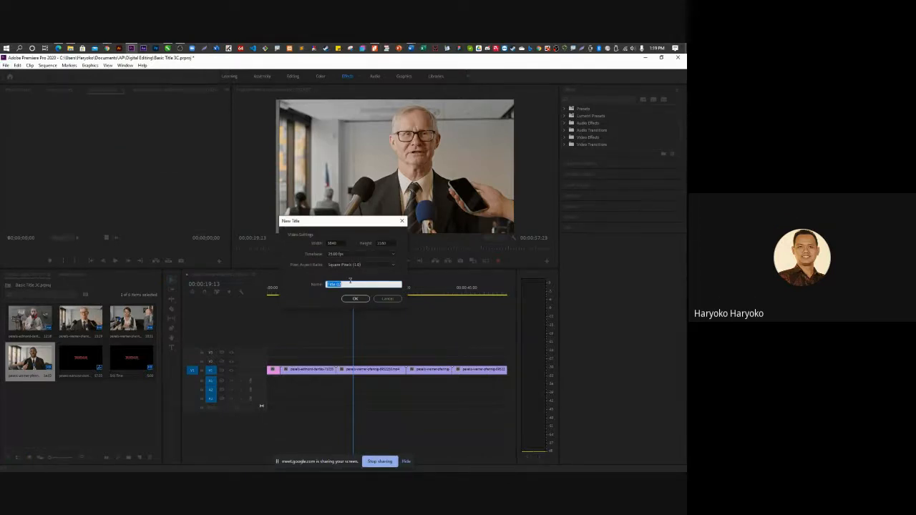
type("Tit")
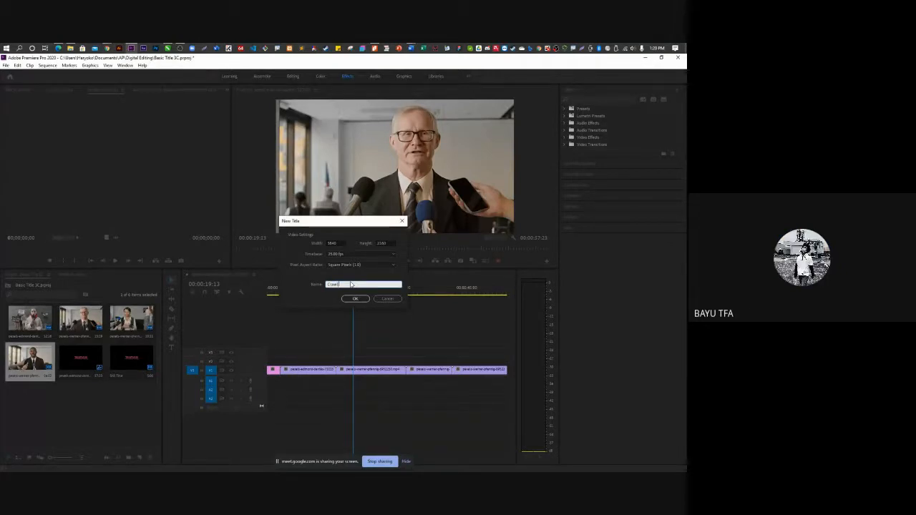
type("Title")
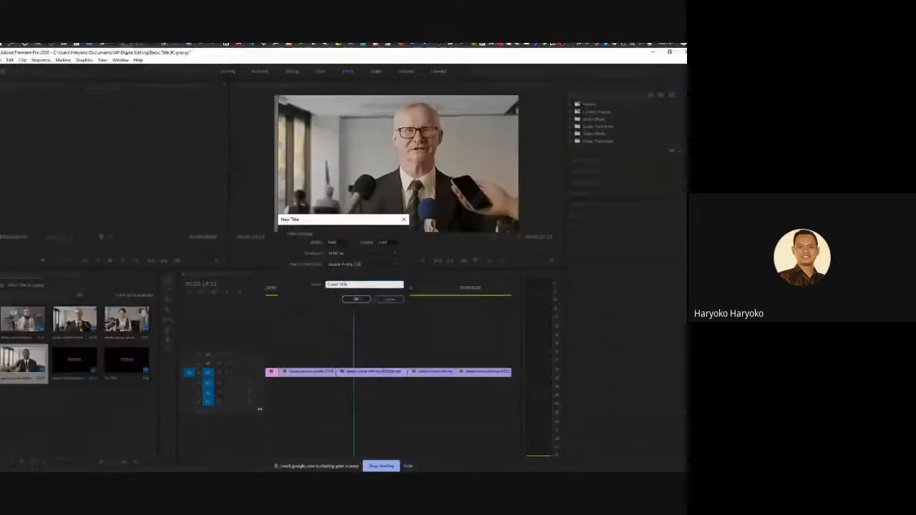
left_click(356, 299)
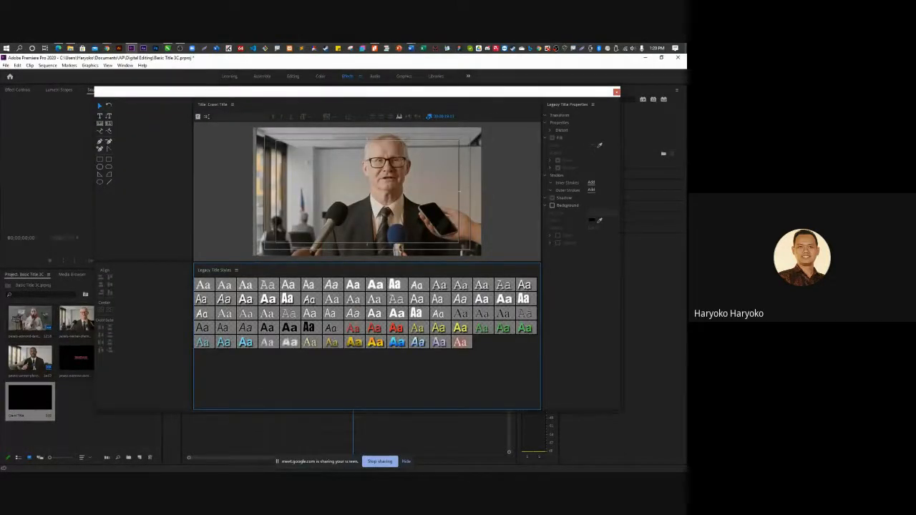
Step: Switch to the Word document and change the written LOREM formula's arguments to (1,10)
key("alt+Tab")
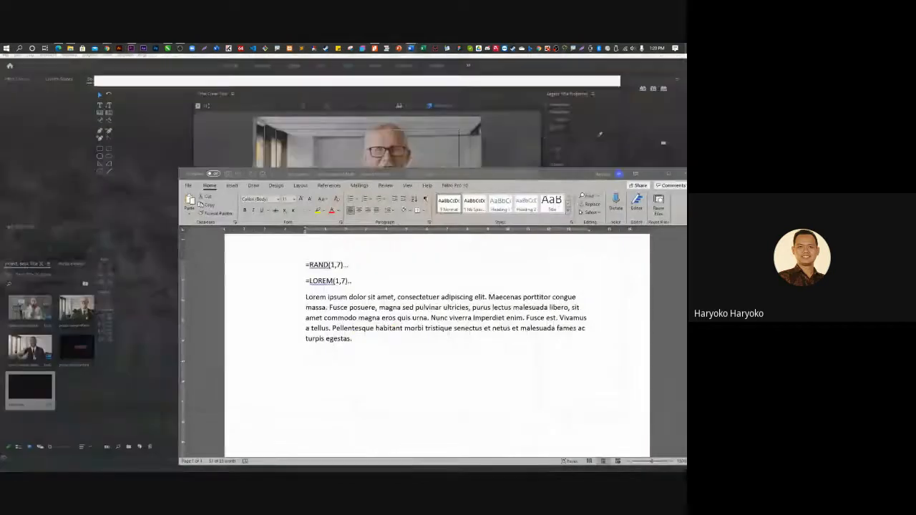
triple_click(427, 327)
left_click(306, 265)
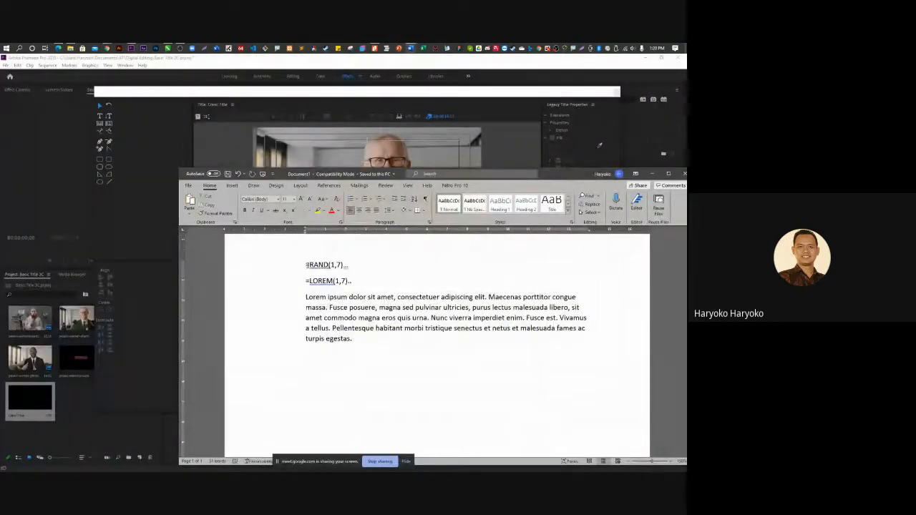
left_click_drag(307, 264, 334, 265)
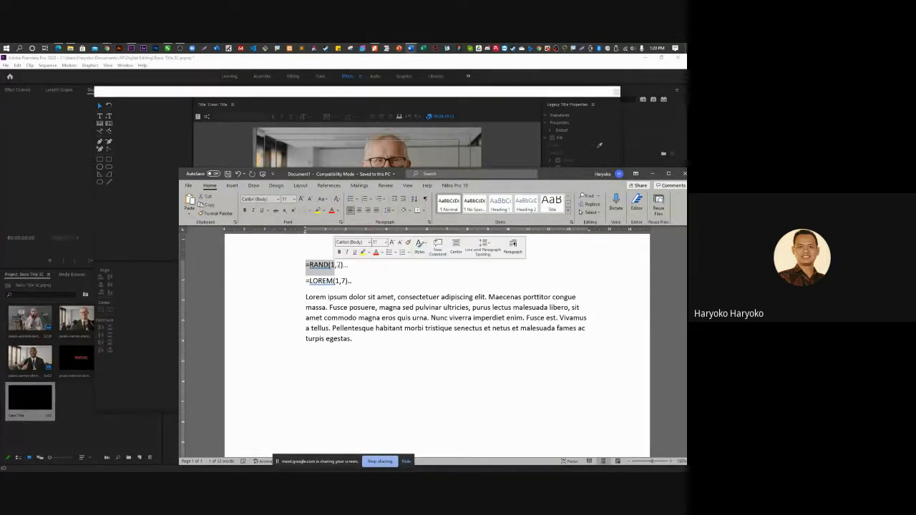
left_click(341, 281)
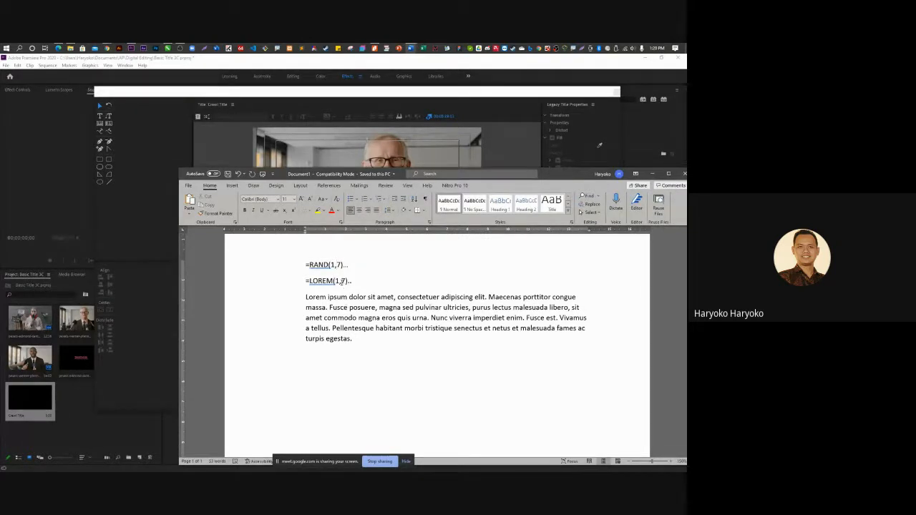
key("Delete")
type("10")
key("BackSpace")
key("BackSpace")
type("710")
Step: Generate another lorem ipsum paragraph below the existing one with =LOREM(1,10)
left_click(359, 350)
type("=LOREM(1,10)")
key("Return")
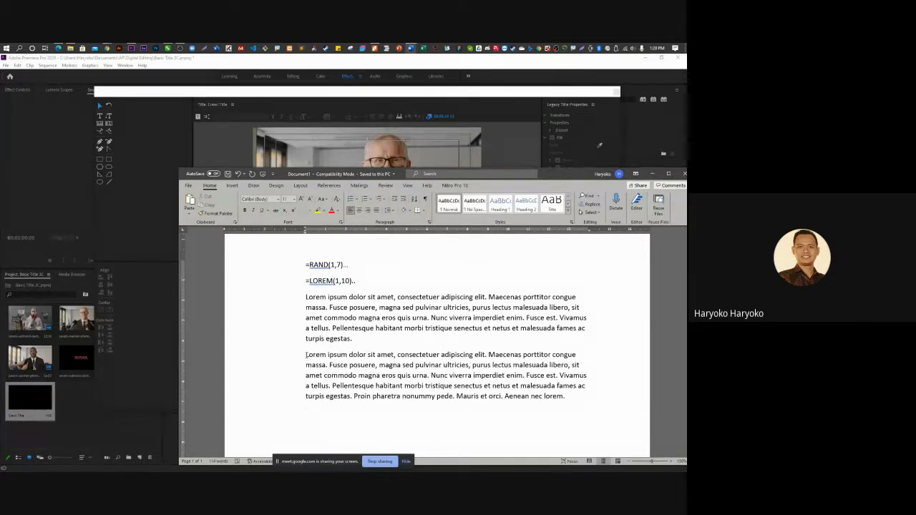
Step: Copy the new lorem ipsum paragraph and paste it in Premiere Pro as a text line along the bottom of the Crawl Title frame
left_click_drag(306, 354, 565, 419)
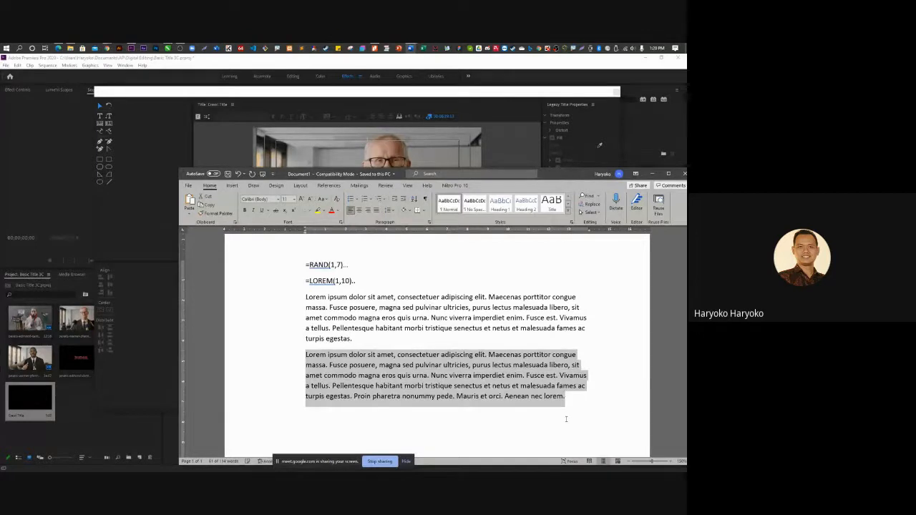
left_click(653, 173)
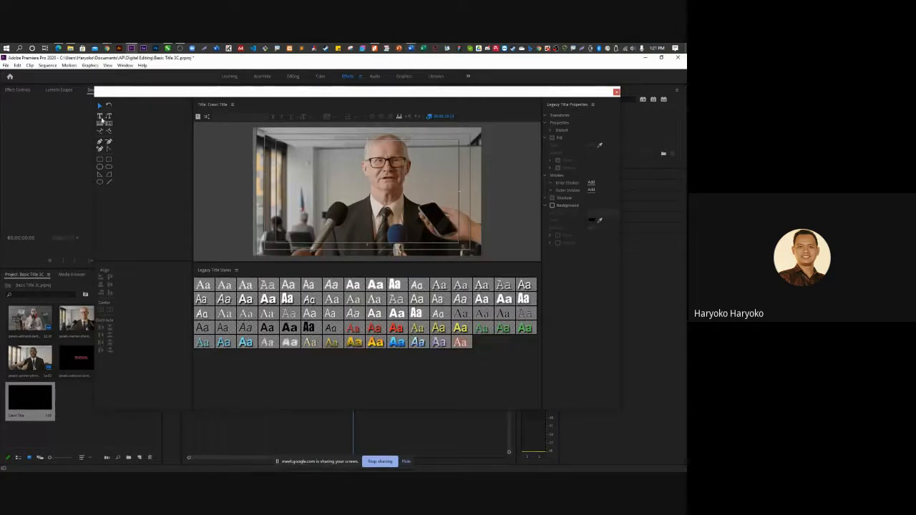
left_click(100, 116)
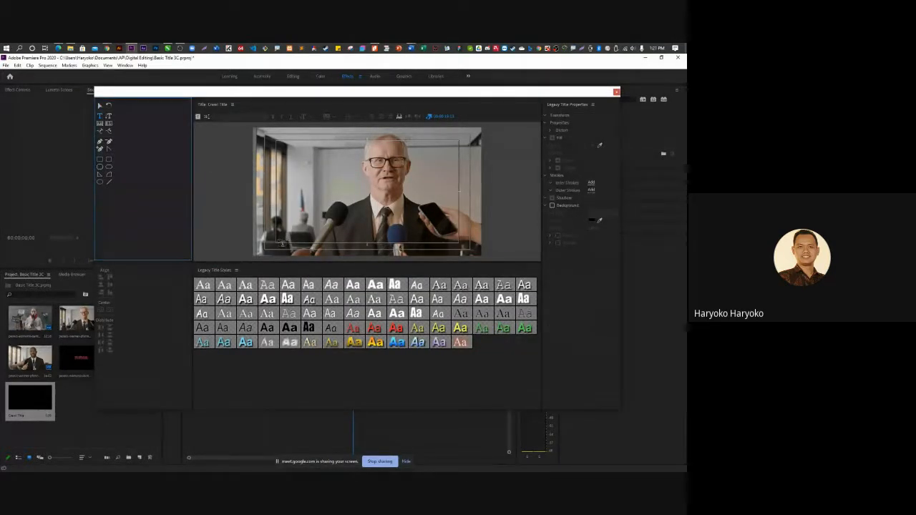
left_click(286, 243)
key("ctrl+v")
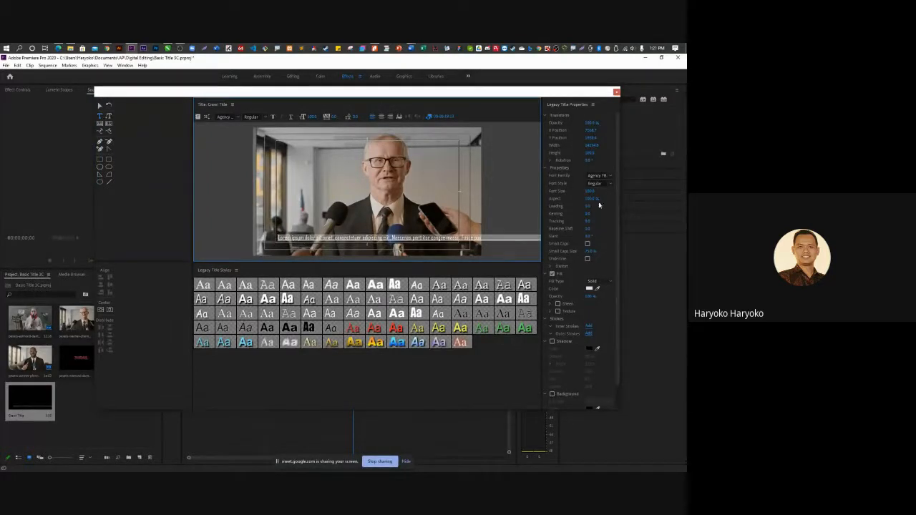
Step: Set the crawl text's font family to Montserrat and its font style to Bold
left_click(604, 175)
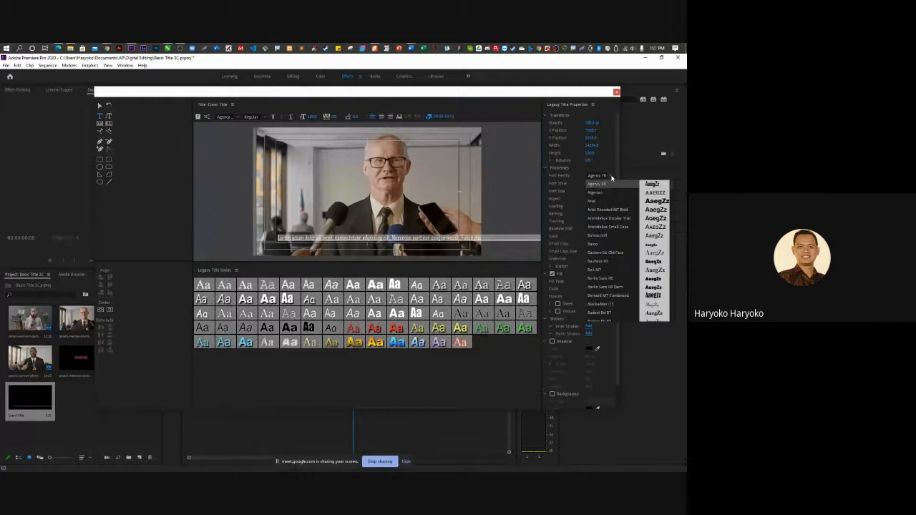
key("m")
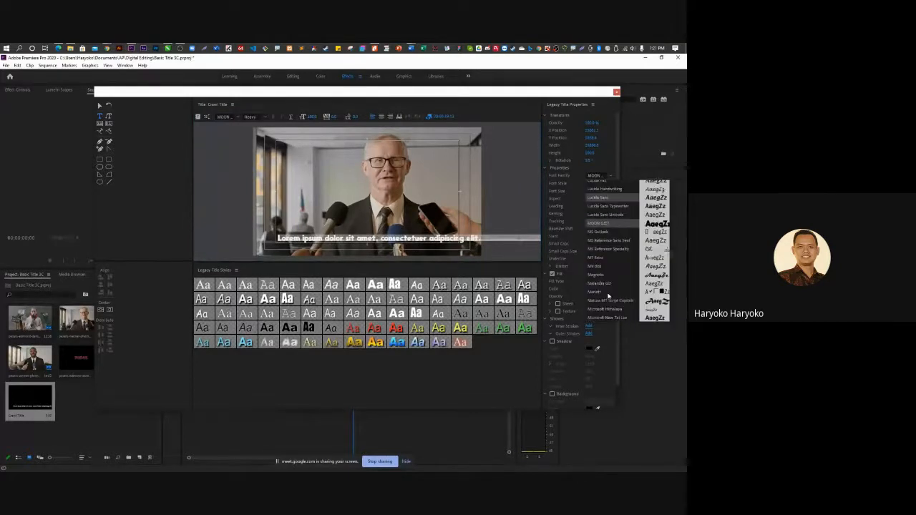
key("Return")
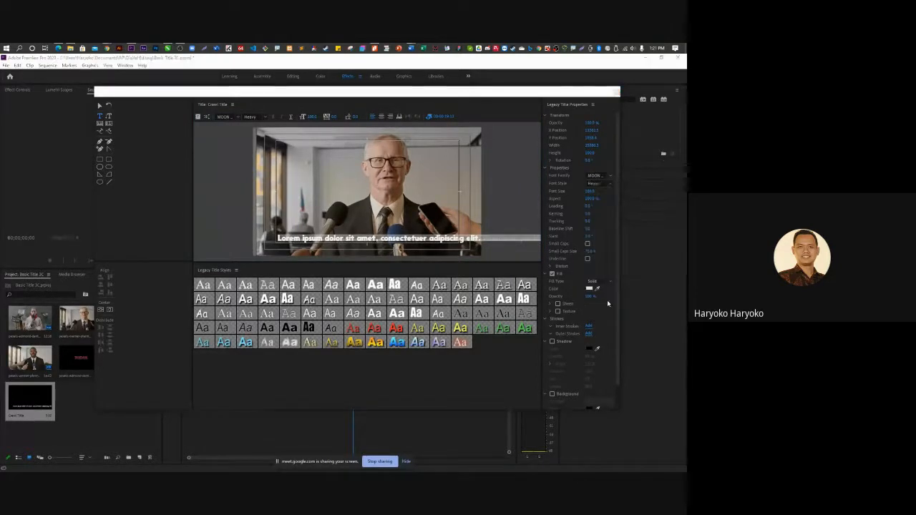
left_click(600, 183)
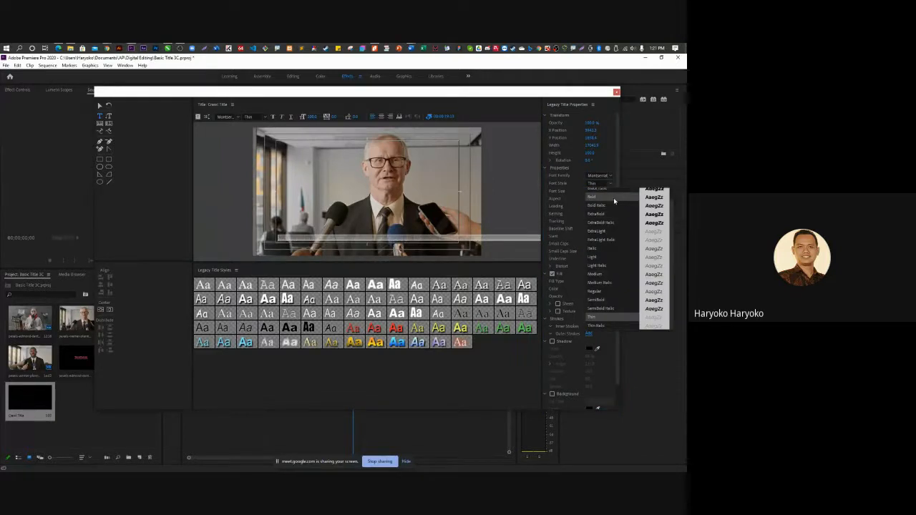
left_click(614, 198)
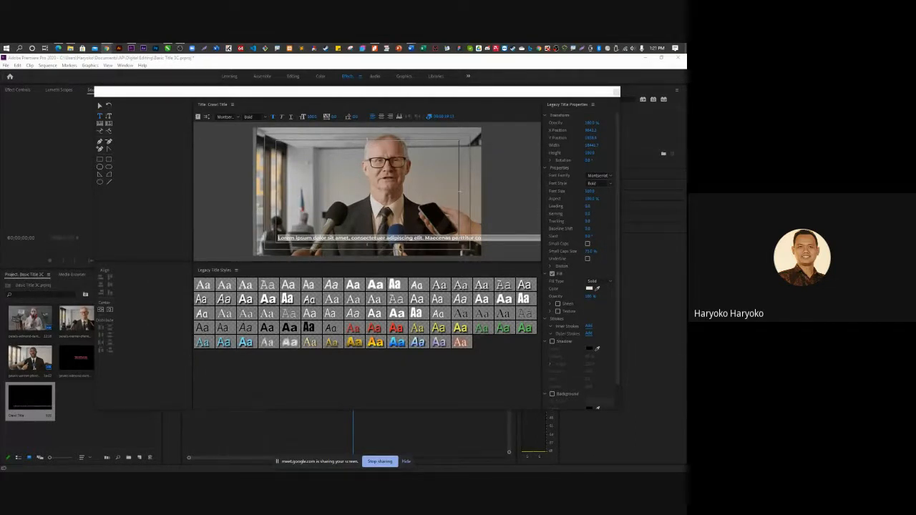
Step: Set the title type to Crawl Left with Start Off Screen and End Off Screen enabled
left_click(207, 118)
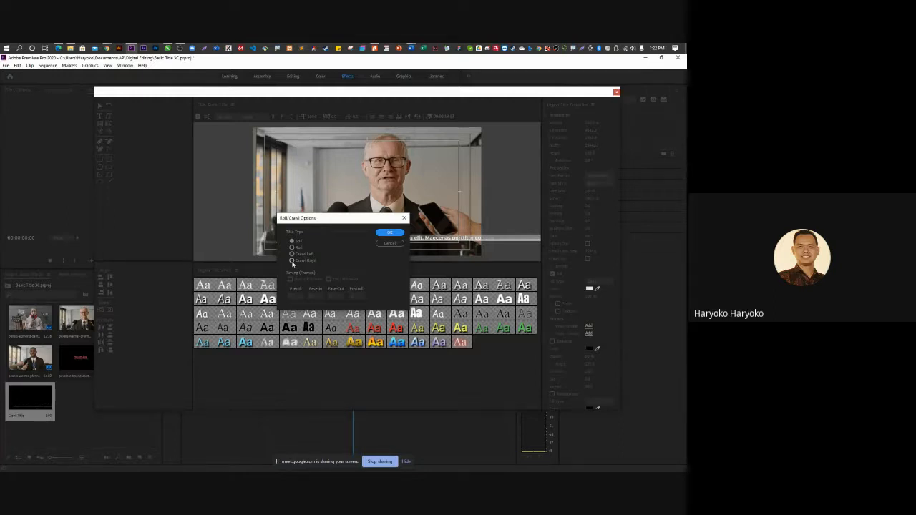
left_click(296, 254)
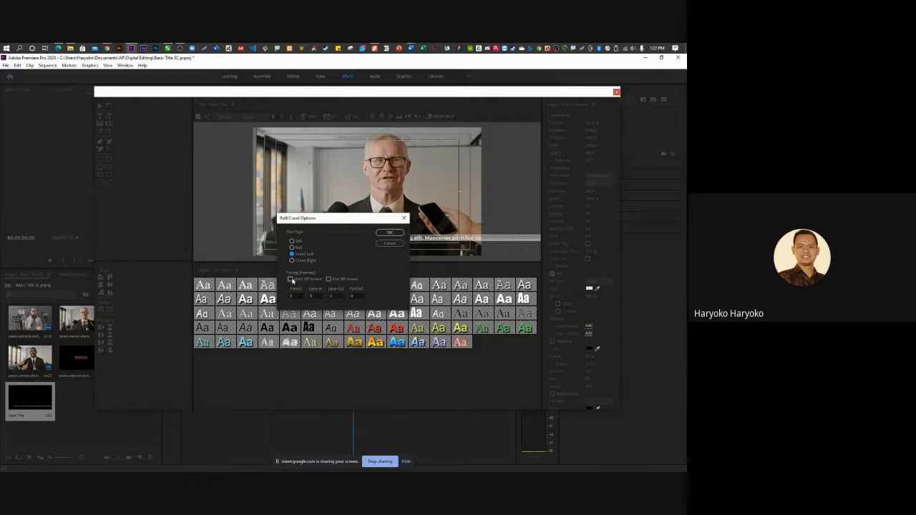
left_click(290, 279)
left_click(330, 279)
left_click(392, 234)
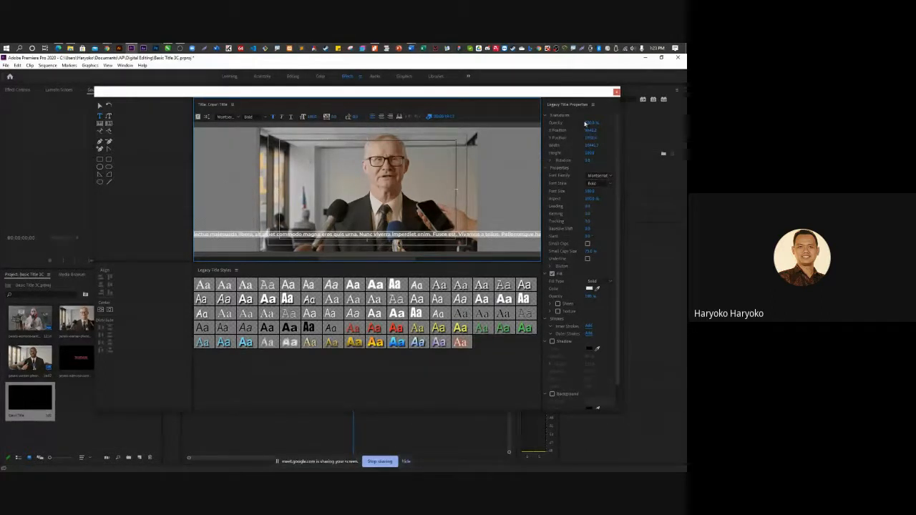
Step: Close the title editor and place Crawl Title on V2 at the start of the reporter clip
left_click(616, 92)
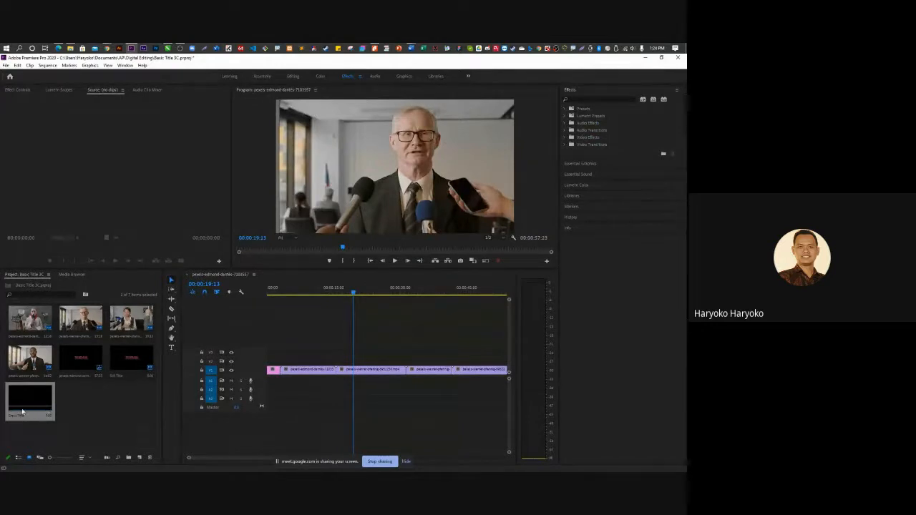
left_click(44, 400)
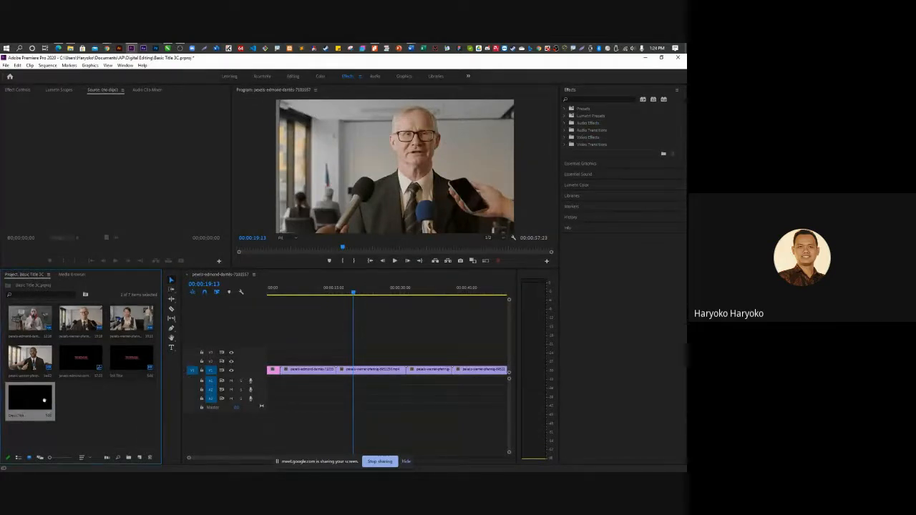
left_click_drag(240, 388, 288, 399)
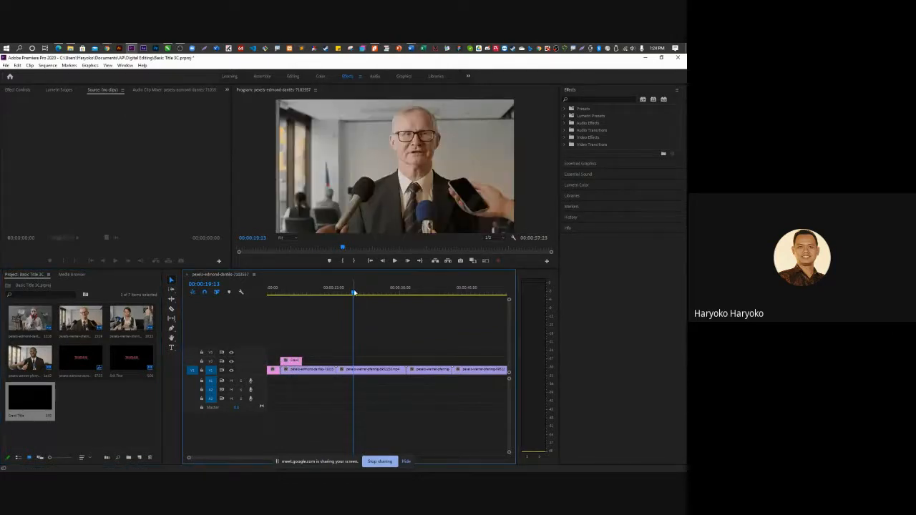
Step: Play the sequence from near its start to check how the crawl text moves over the reporter clip
left_click_drag(354, 293, 272, 304)
key("space")
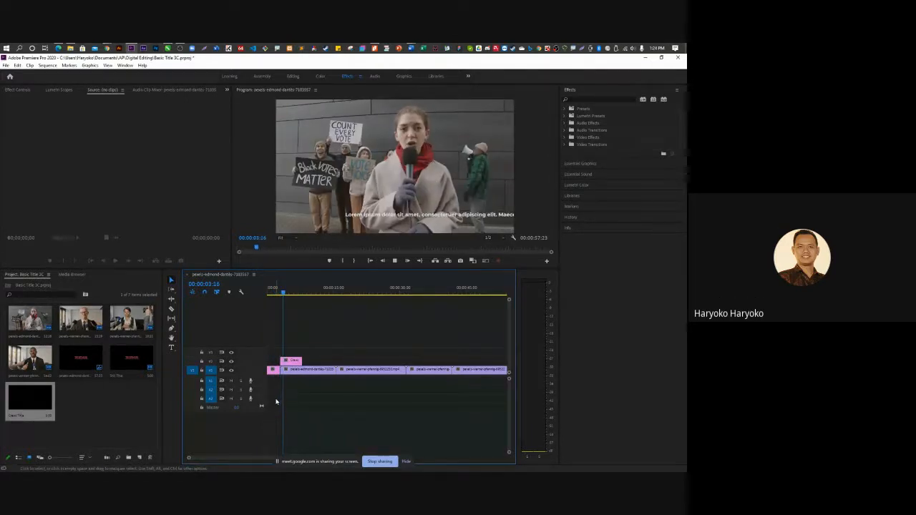
key("space")
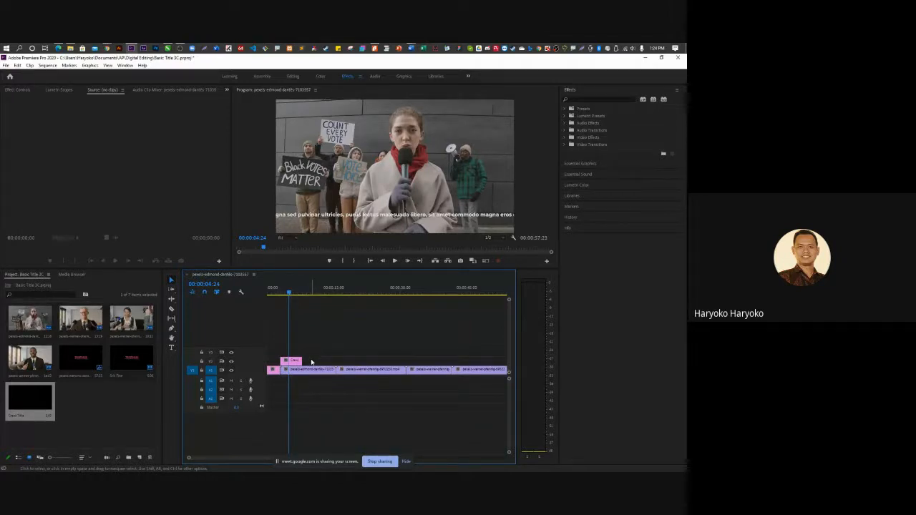
Step: Extend the Crawl Title clip on V2 to the end of the last interview clip and play the slower crawl
scroll(311, 362, "down", 3)
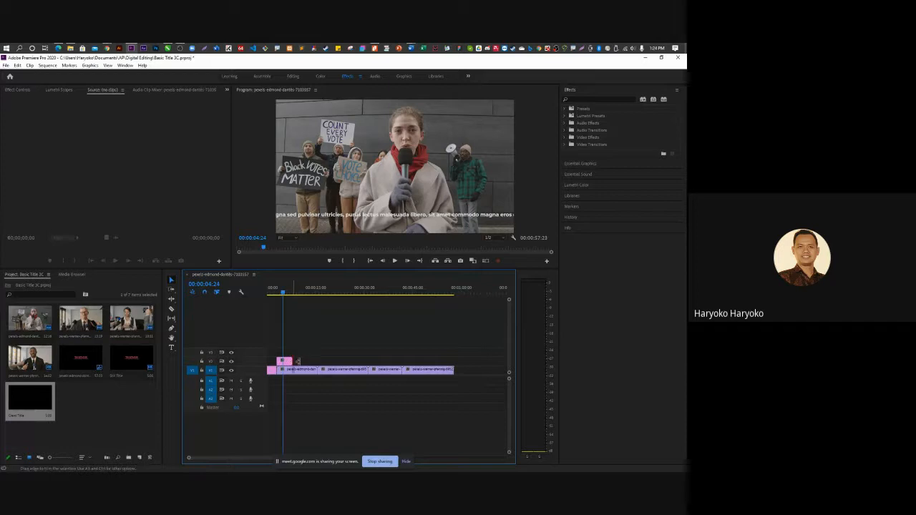
left_click_drag(292, 361, 452, 361)
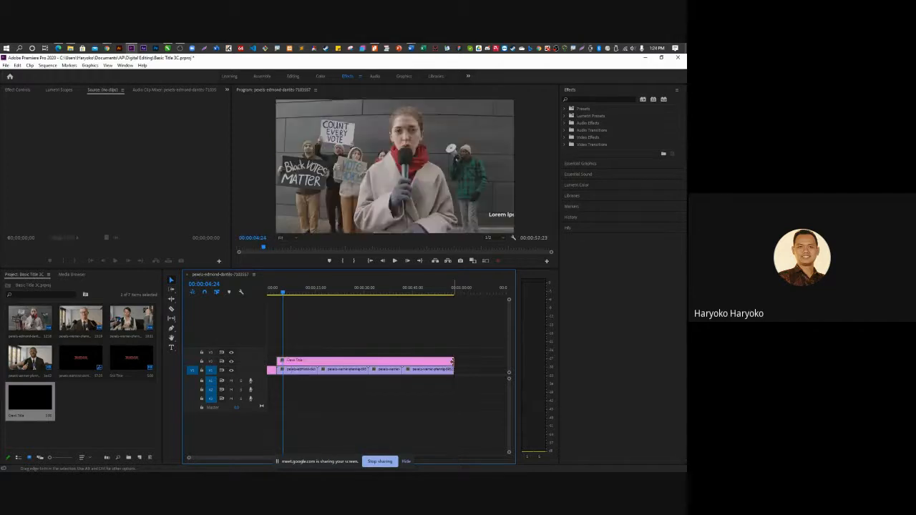
key("space")
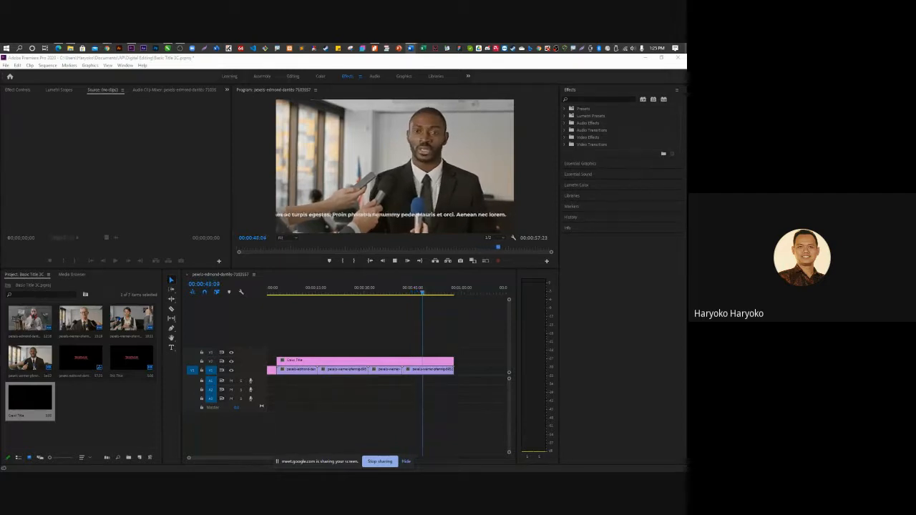
Step: Create a new legacy title with the default name and the default video settings
left_click(136, 412)
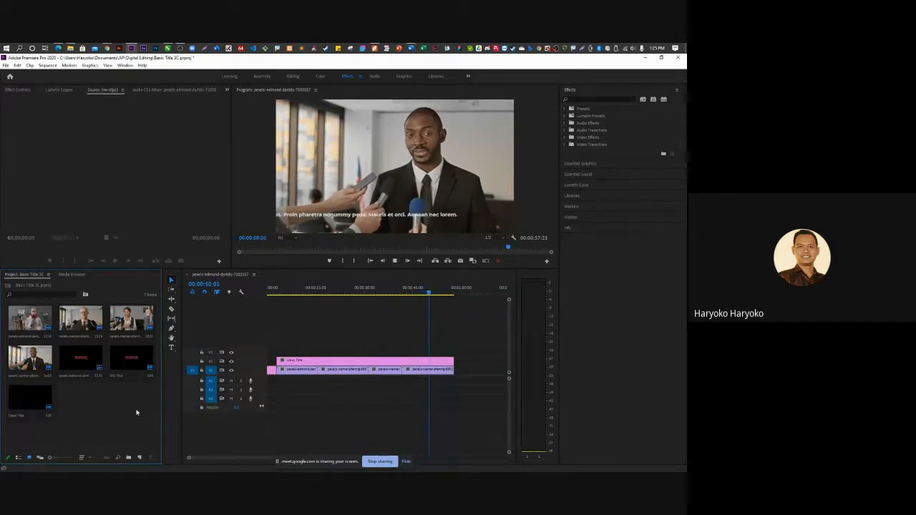
left_click(6, 65)
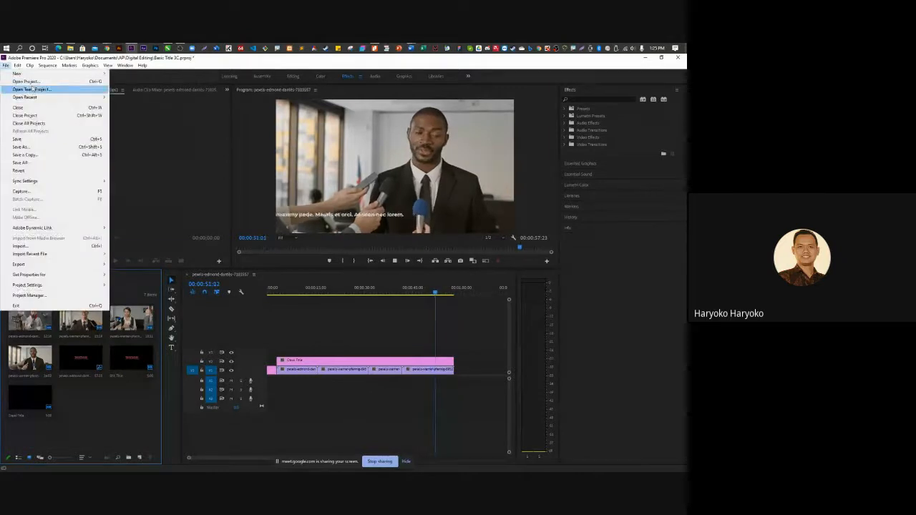
mouse_move(43, 73)
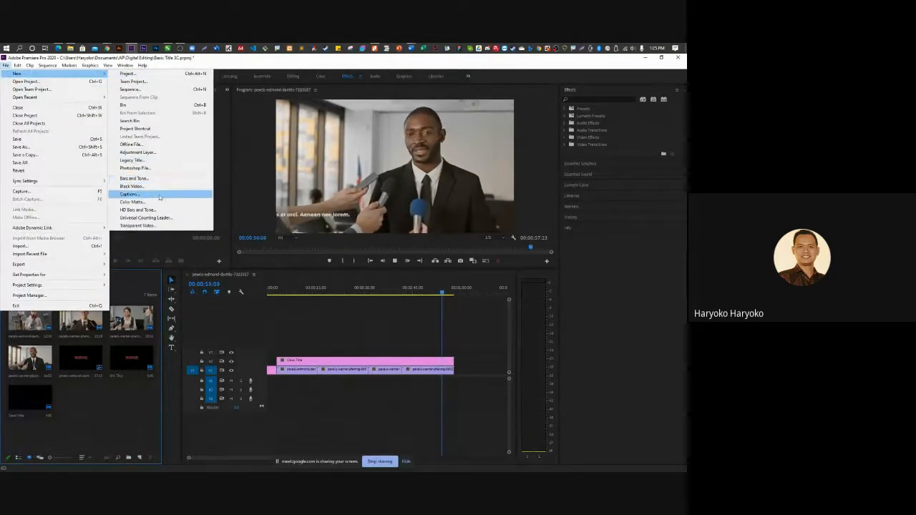
left_click(136, 161)
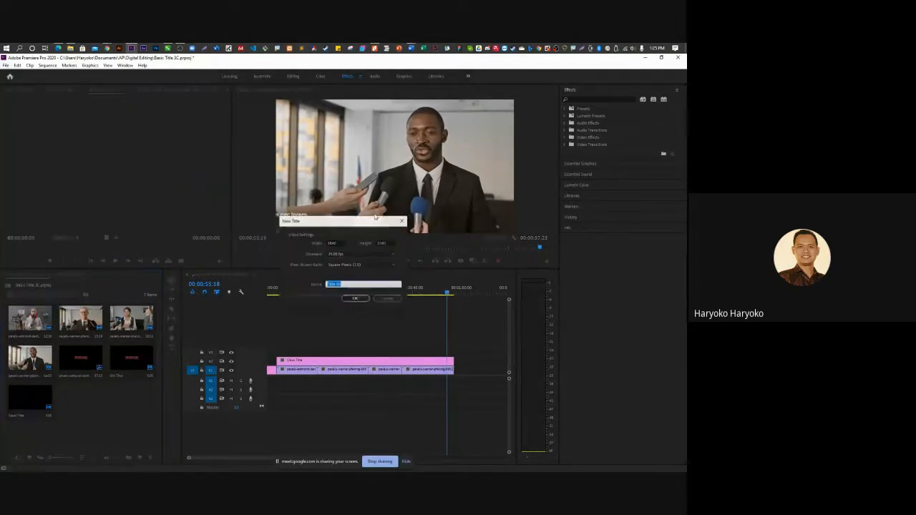
left_click(361, 299)
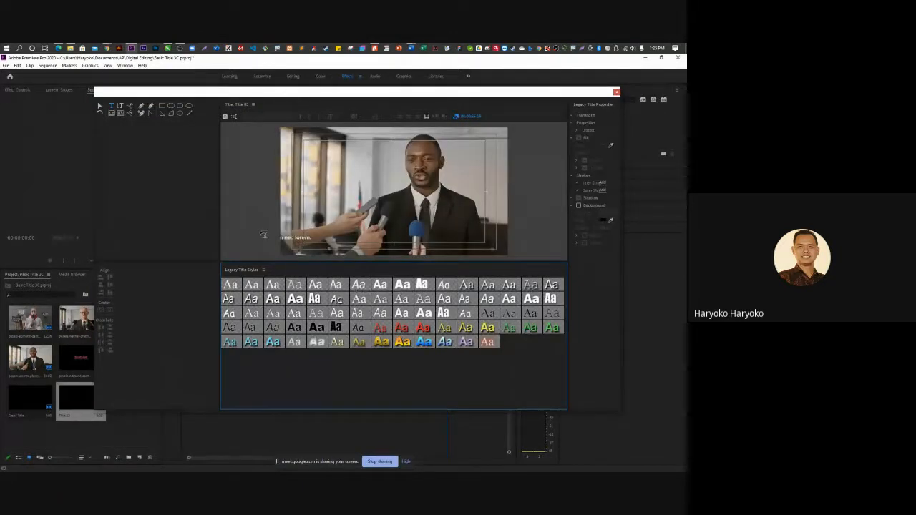
Step: Draw a thin horizontal rectangle slightly wider than the frame behind the crawl text and nudge it a little to the left
left_click(161, 108)
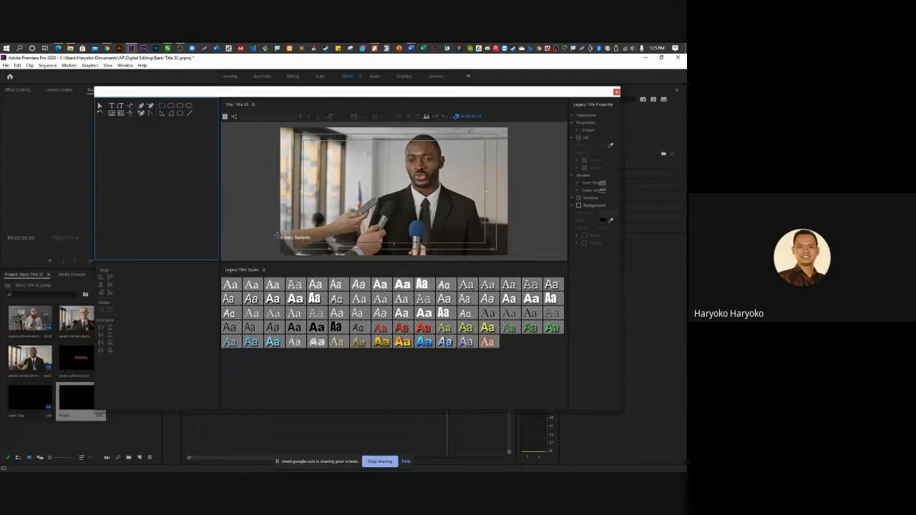
key("ctrl+s")
left_click_drag(278, 234, 527, 244)
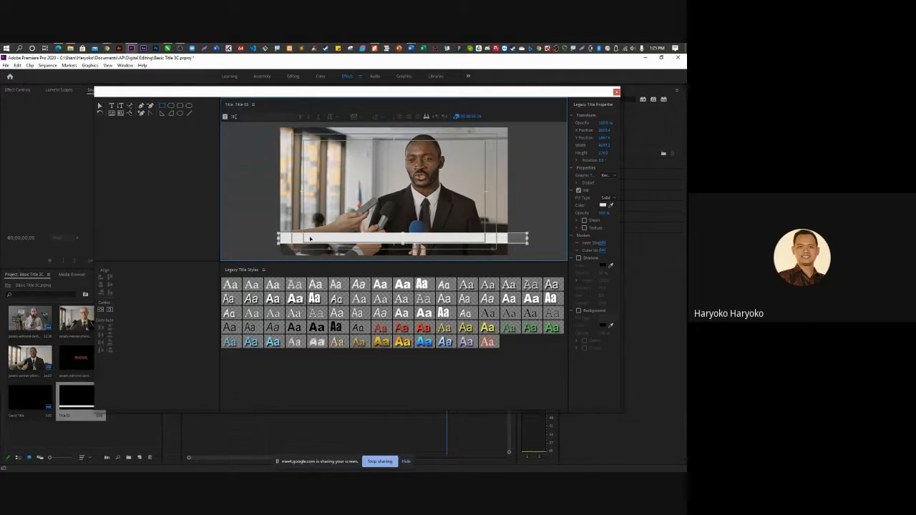
key("shift+Left")
key("shift+Left")
key("shift+Left")
Step: Fill the rectangle with the dark blue sampled from the microphone in the video frame
left_click(535, 174)
left_click(610, 206)
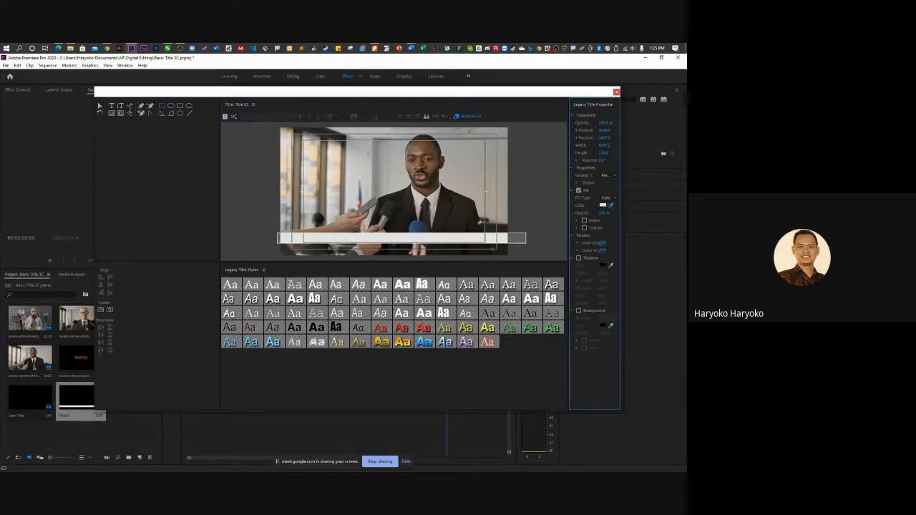
left_click(421, 223)
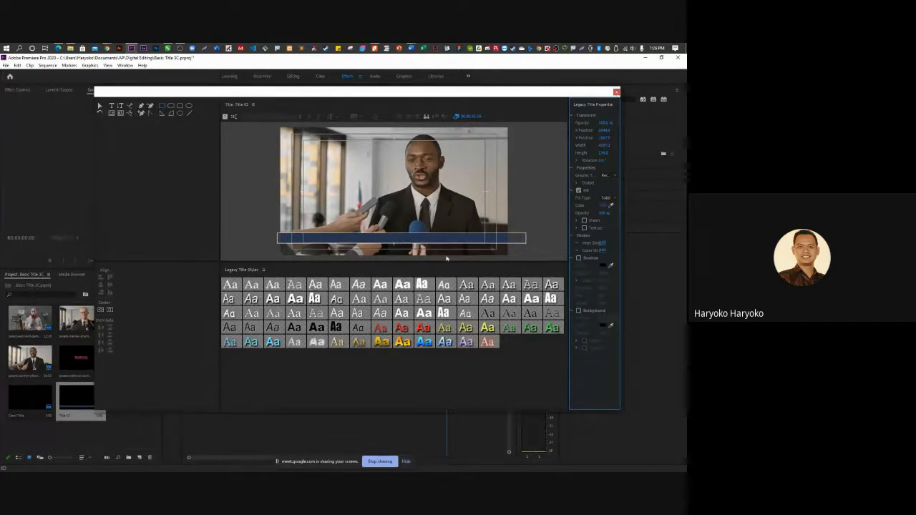
Step: Close the title editor, move Crawl Title to V3 and lay the blue bar title on V2 across all the interview clips
left_click(91, 406)
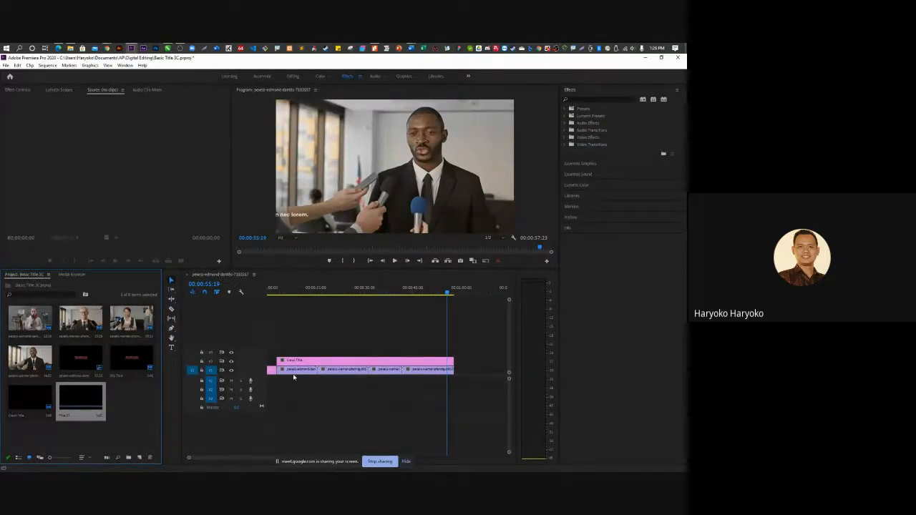
left_click_drag(295, 362, 295, 352)
left_click_drag(101, 393, 451, 354)
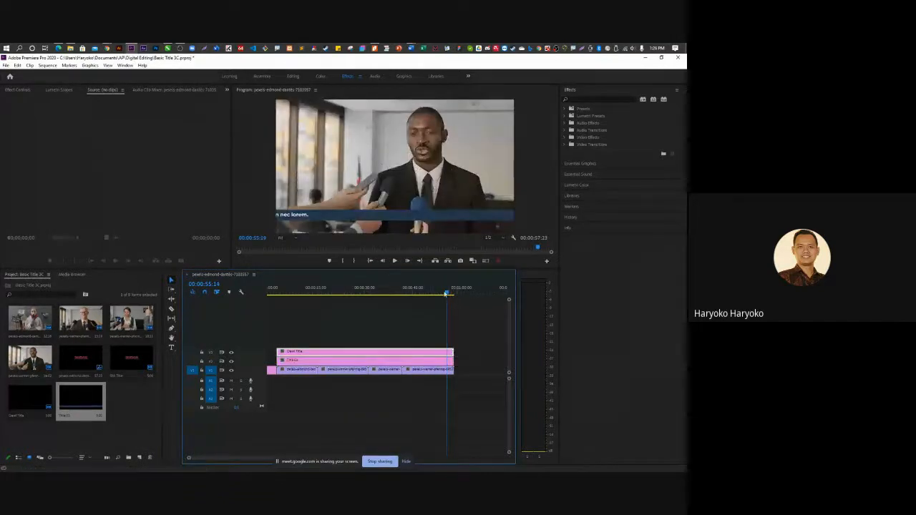
Step: Play the sequence from the opening title to check the crawl text moving over the blue bar
left_click(317, 288)
left_click_drag(289, 301, 274, 301)
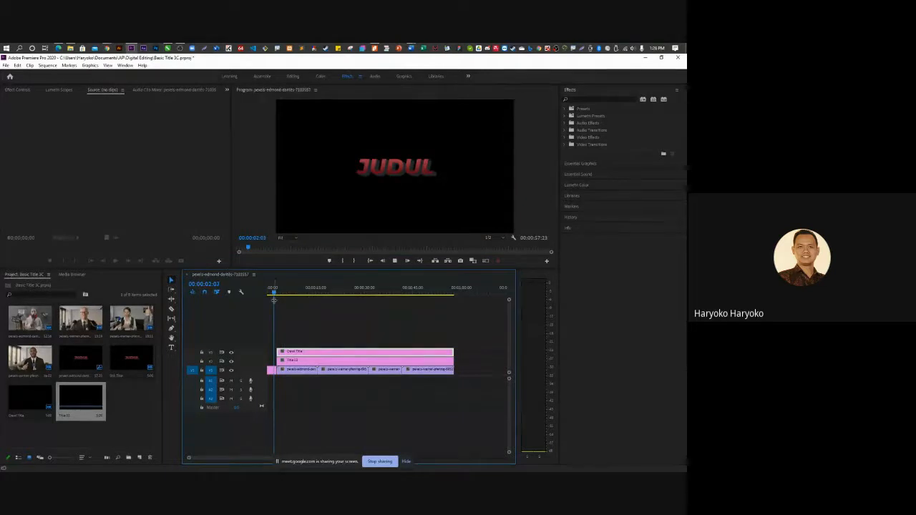
key("space")
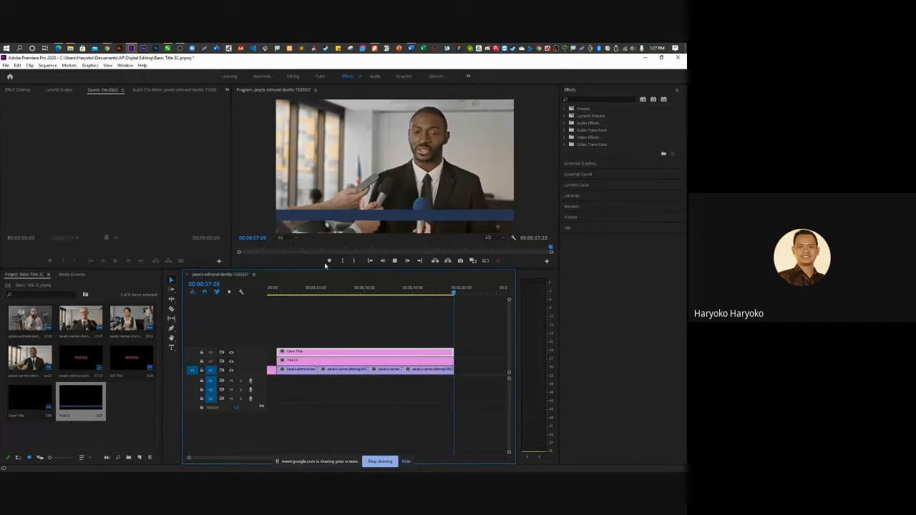
key("space")
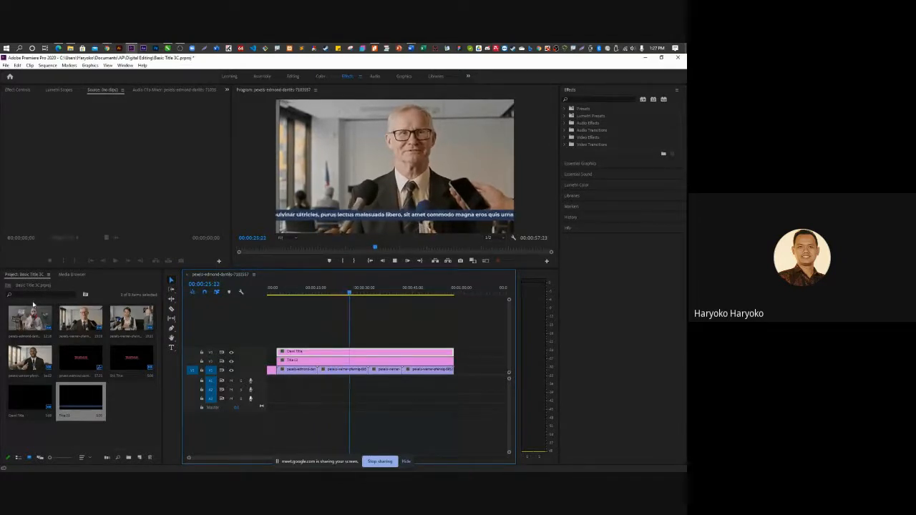
key("space")
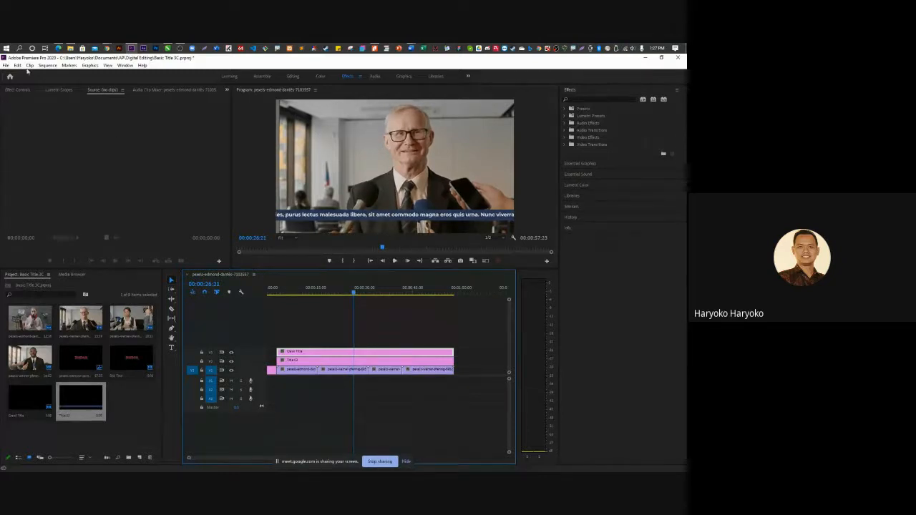
Step: Create a new legacy title named Credit Title with the default video settings
left_click(8, 65)
mouse_move(47, 73)
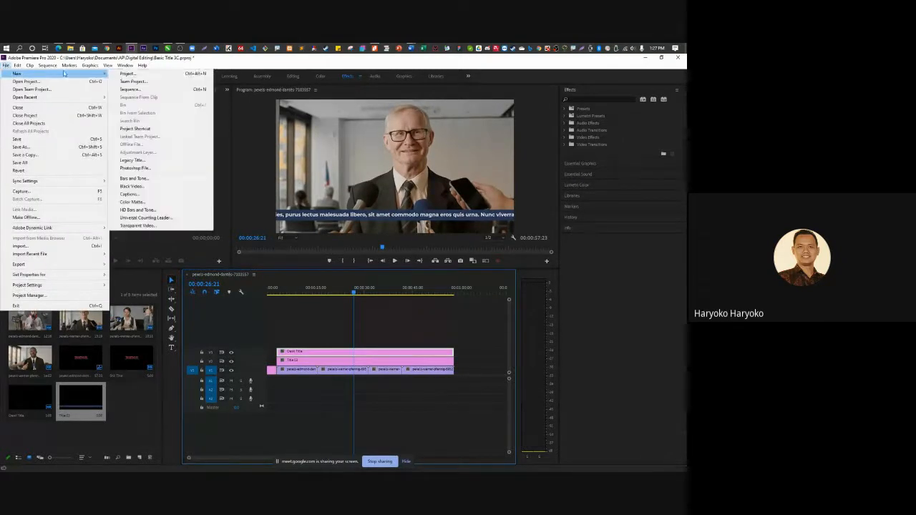
left_click(153, 162)
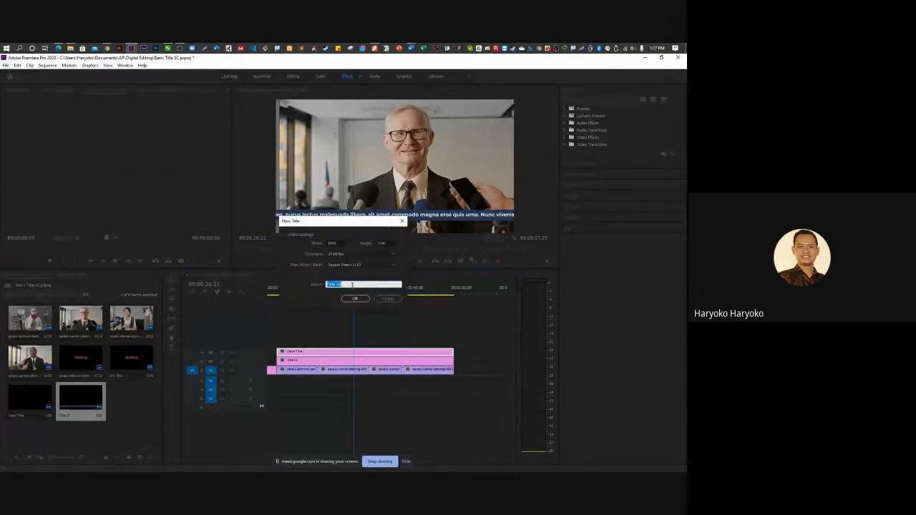
type("C")
key("BackSpace")
type("Credit")
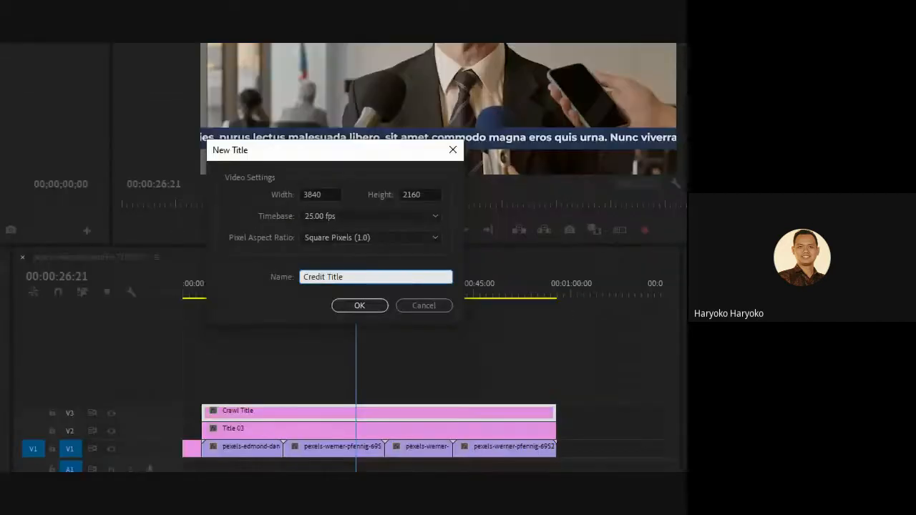
left_click(360, 304)
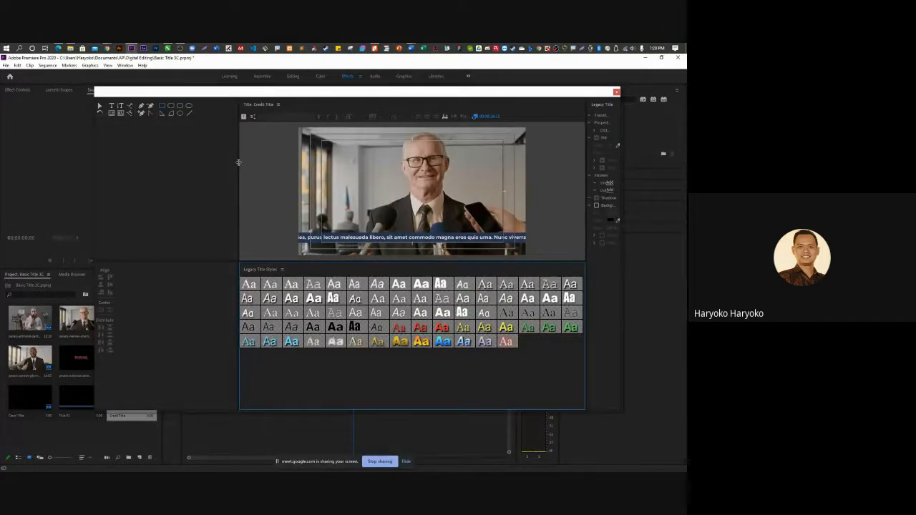
Step: Widen the title canvas, start a text object near the frame's upper middle and enter the first credit names, one per line
left_click_drag(238, 163, 140, 140)
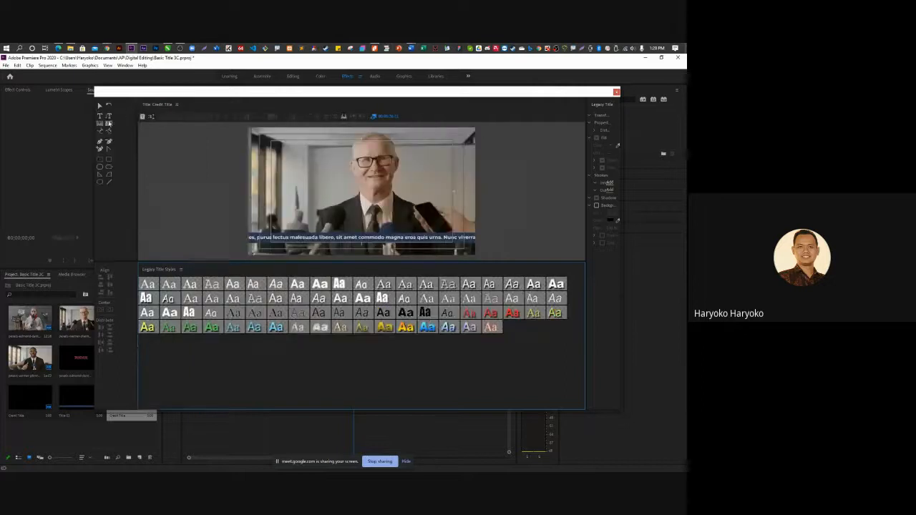
left_click(100, 117)
left_click(343, 150)
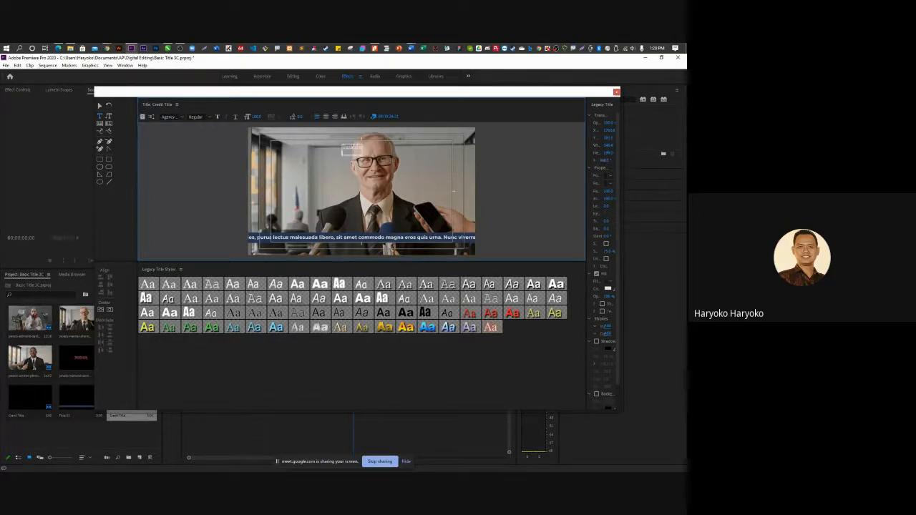
key("alt+Tab")
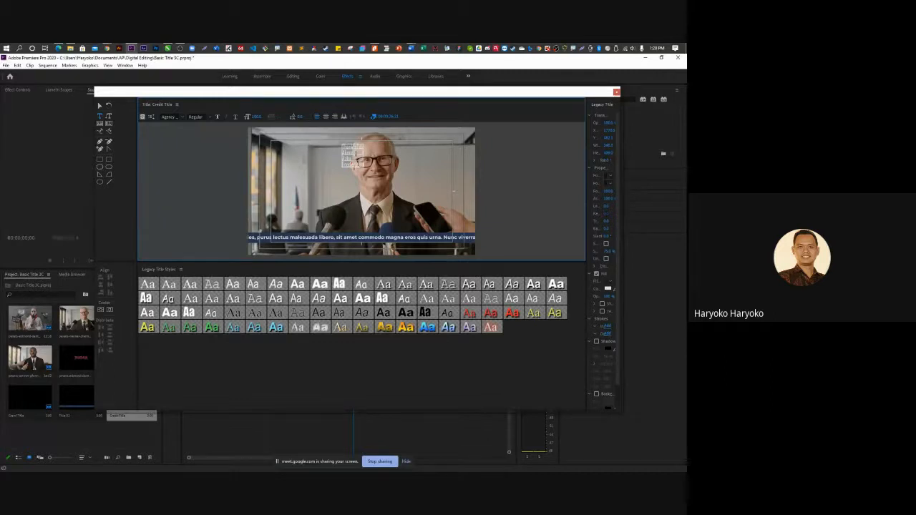
key("Return")
type("Sandi")
key("Return")
type("Budi")
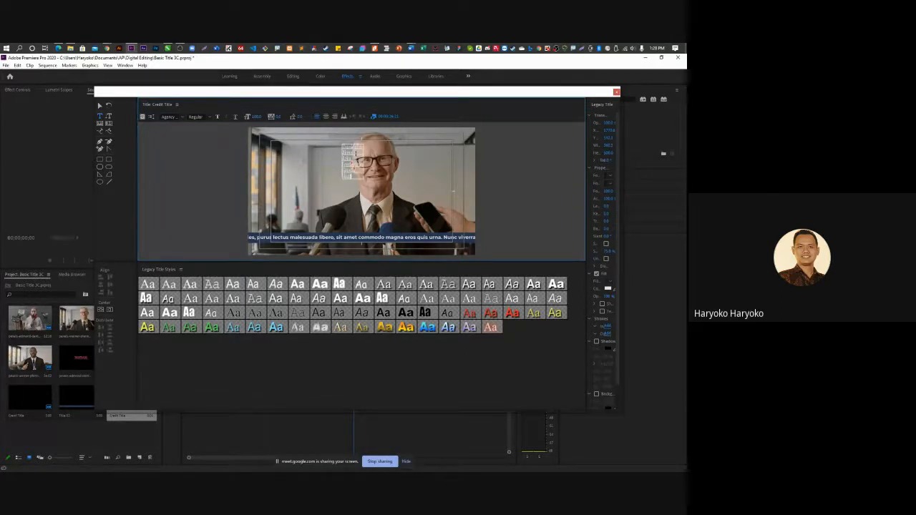
key("Return")
type("A")
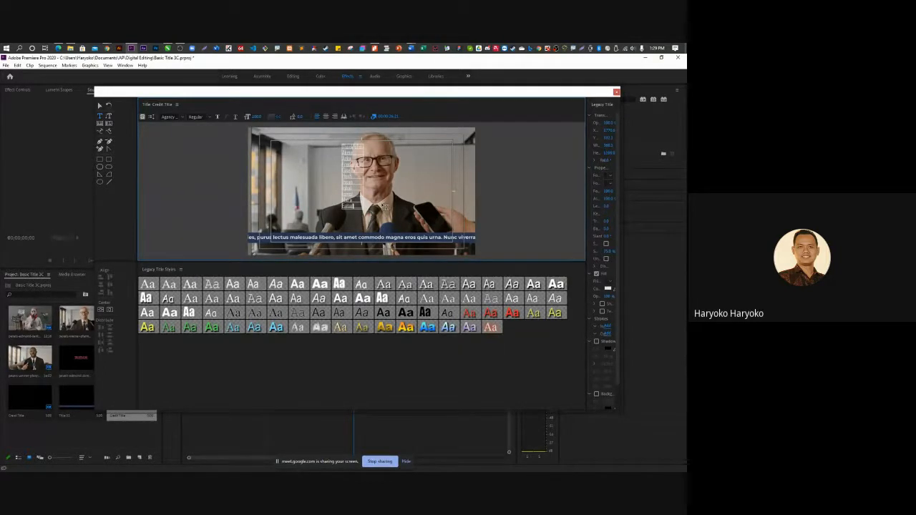
Step: Continue the credit list with more first names, each on its own line, down to the frame's lower edge
key("Return")
type("Najihan")
key("Return")
type("Rahmat")
key("Return")
type("Rudi")
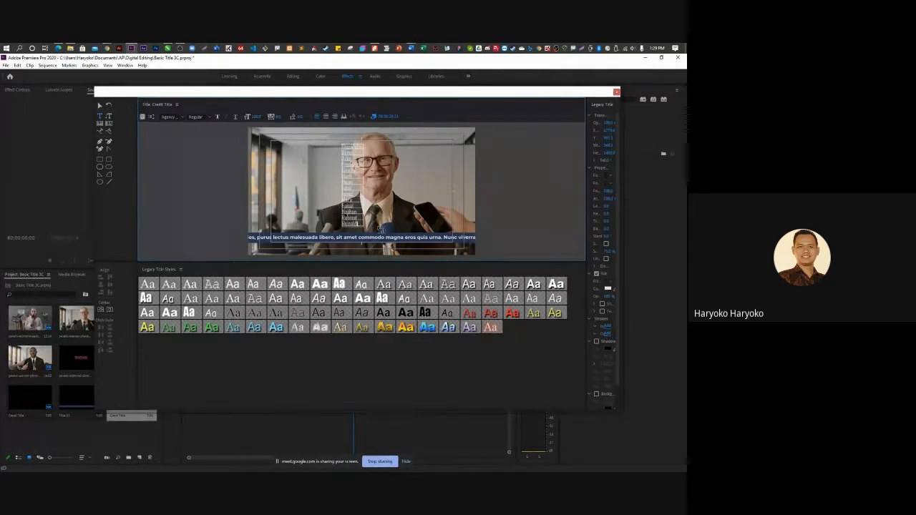
type("Eksti")
key("Return")
type("Rizky")
key("Return")
type("Riska")
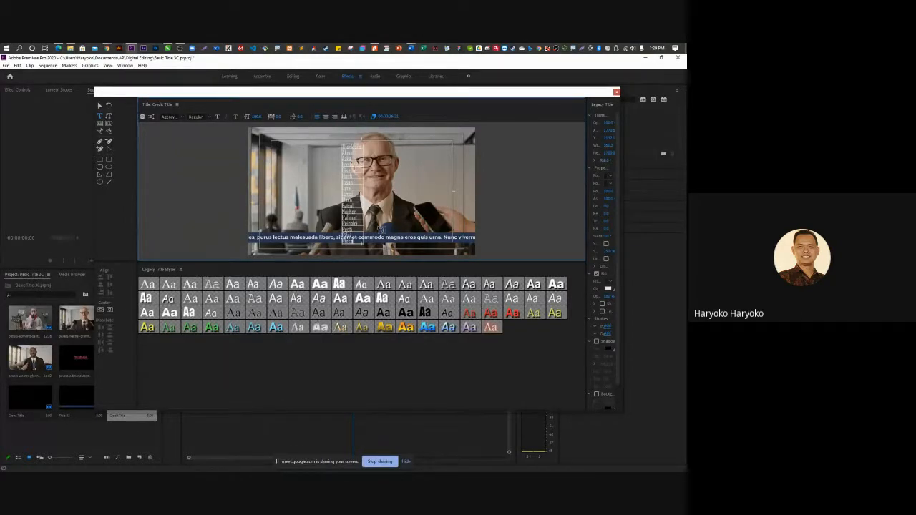
key("Return")
type("Sahrul")
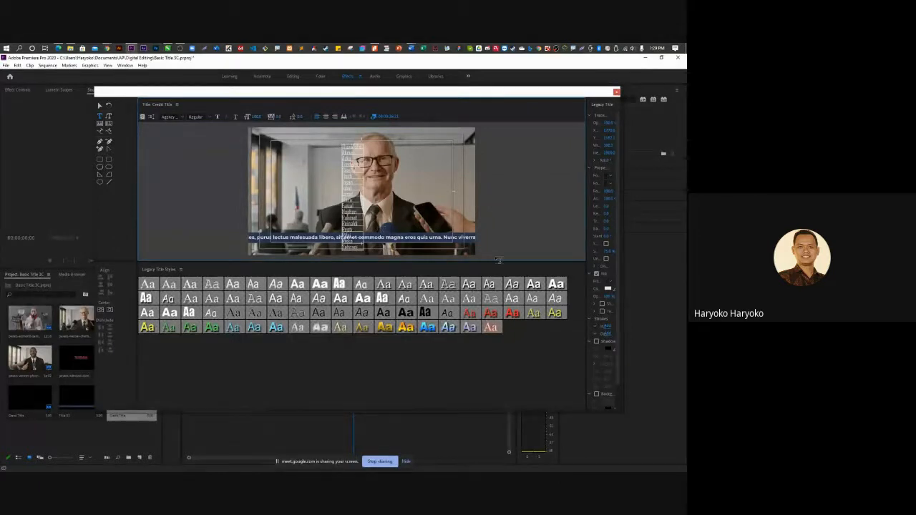
Step: Finish the credit list with one last name on a new line, correcting its wrongly capitalised first attempt
key("Return")
type("sANDI")
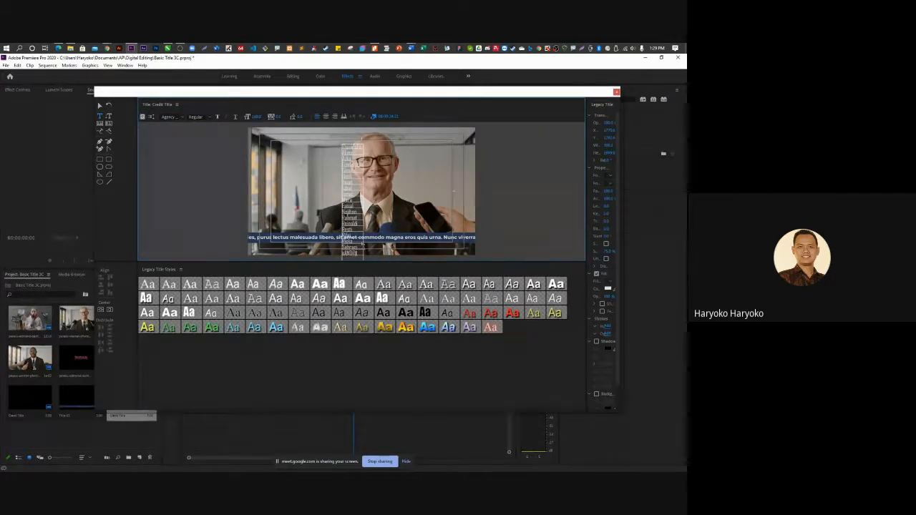
key("BackSpace")
key("BackSpace")
key("BackSpace")
key("BackSpace")
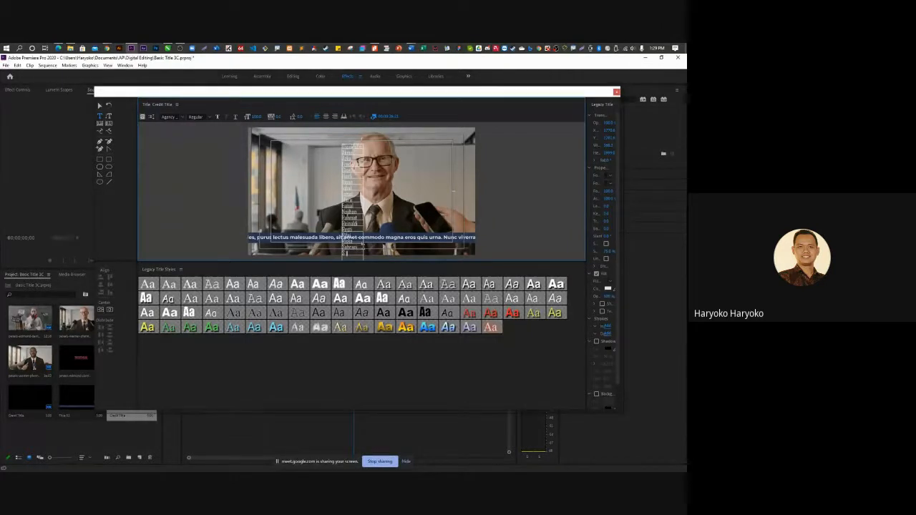
type("Sandrina")
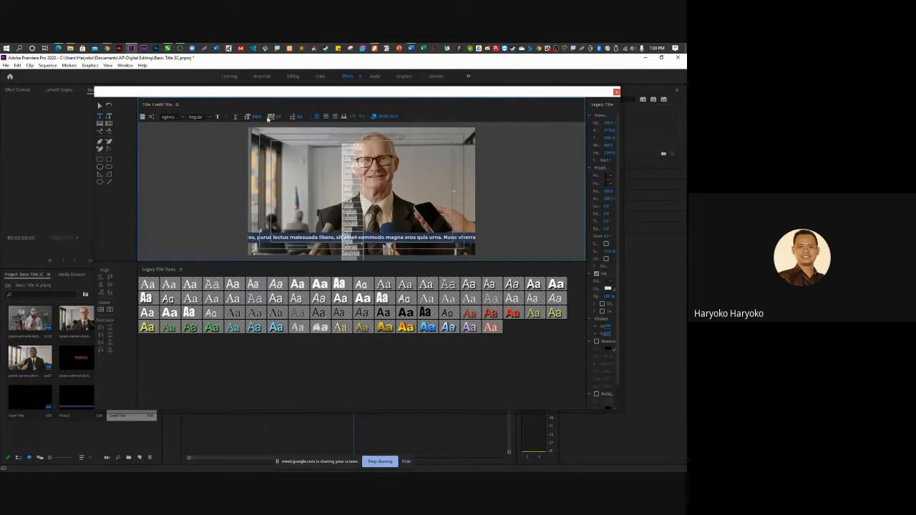
Step: Try a larger font size on the credit names and set it back to 100
left_click_drag(267, 118, 268, 107)
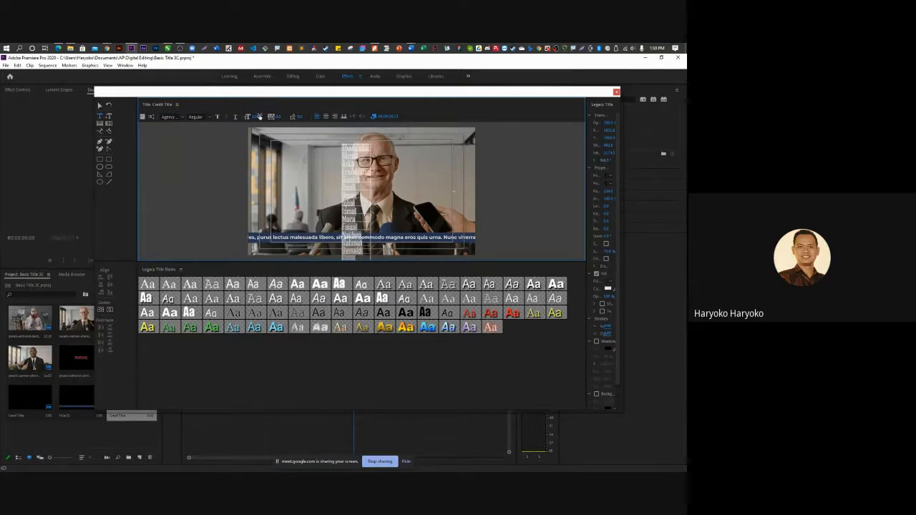
left_click(259, 117)
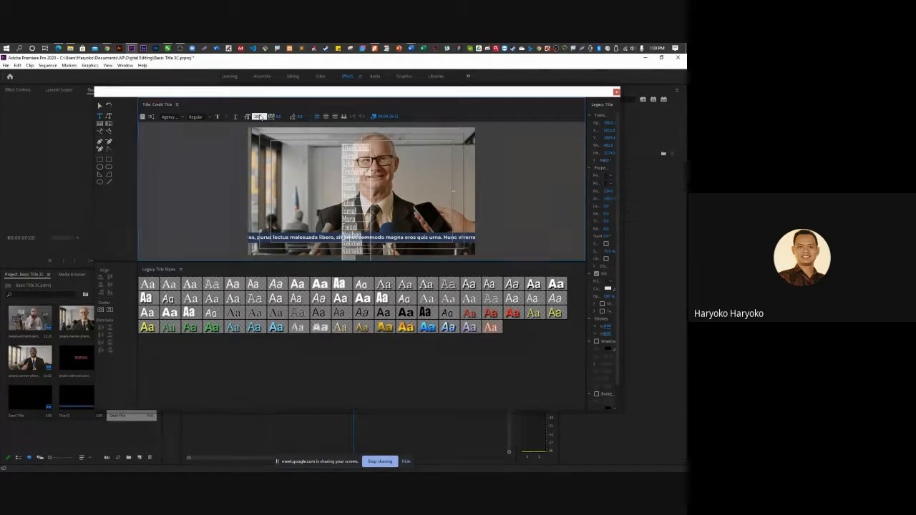
type("100")
key("Return")
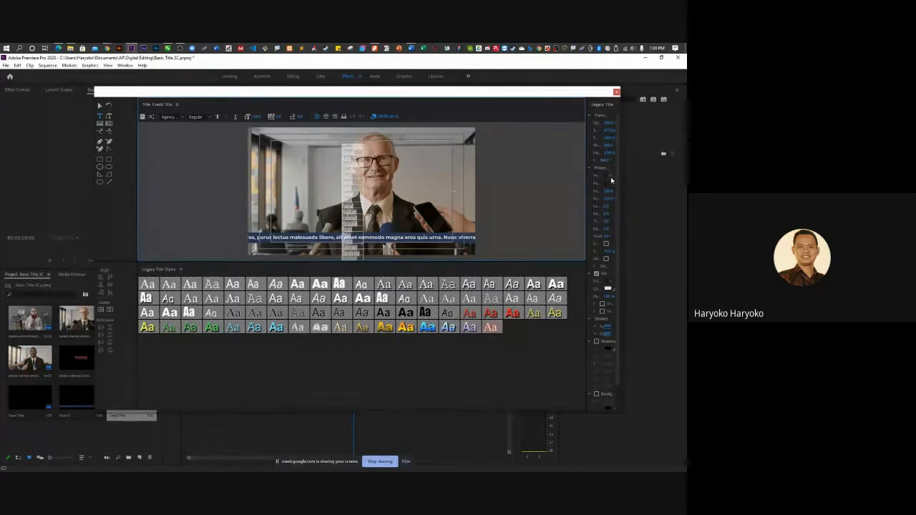
Step: Set the credit names' font family to Montserrat and the font style to Bold
left_click(610, 176)
scroll(626, 214, "down", 10)
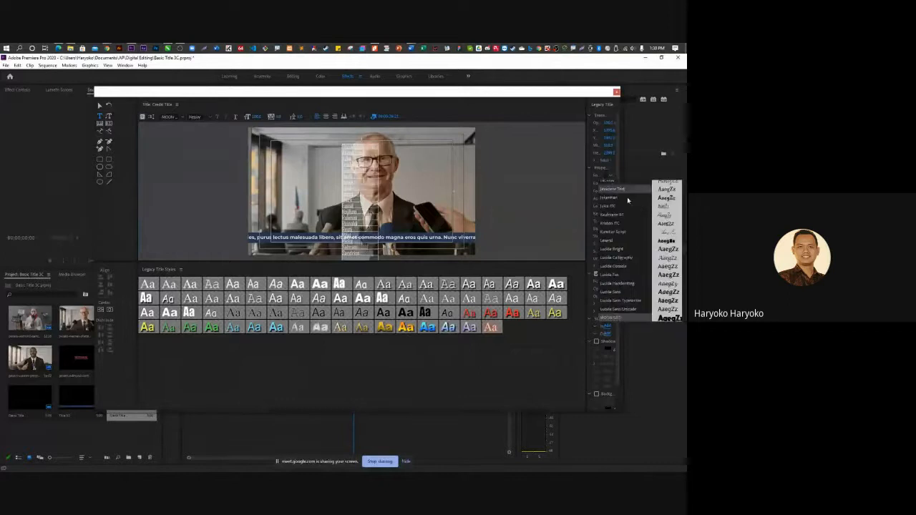
scroll(633, 294, "down", 3)
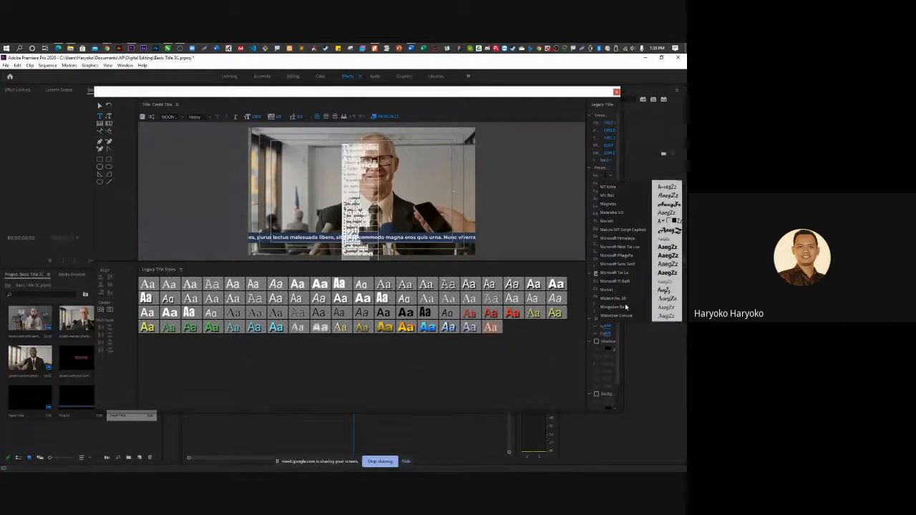
left_click(611, 277)
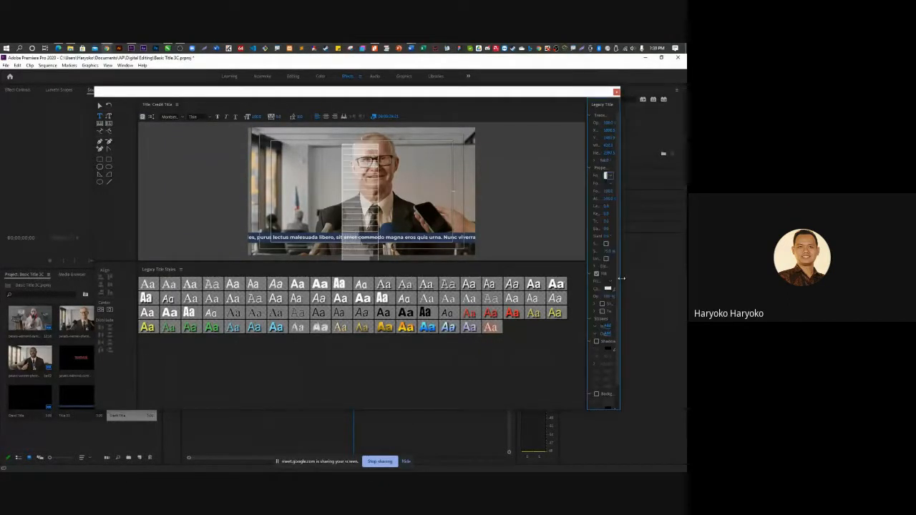
left_click(609, 184)
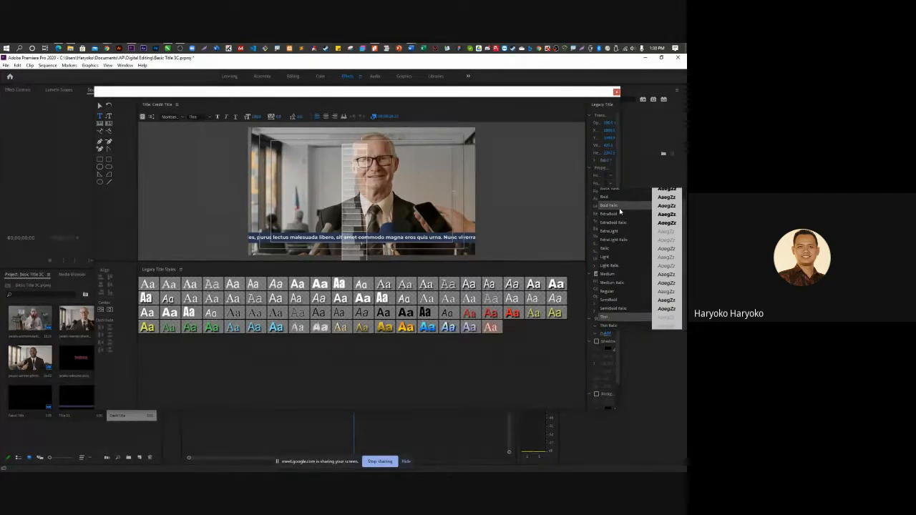
left_click(620, 197)
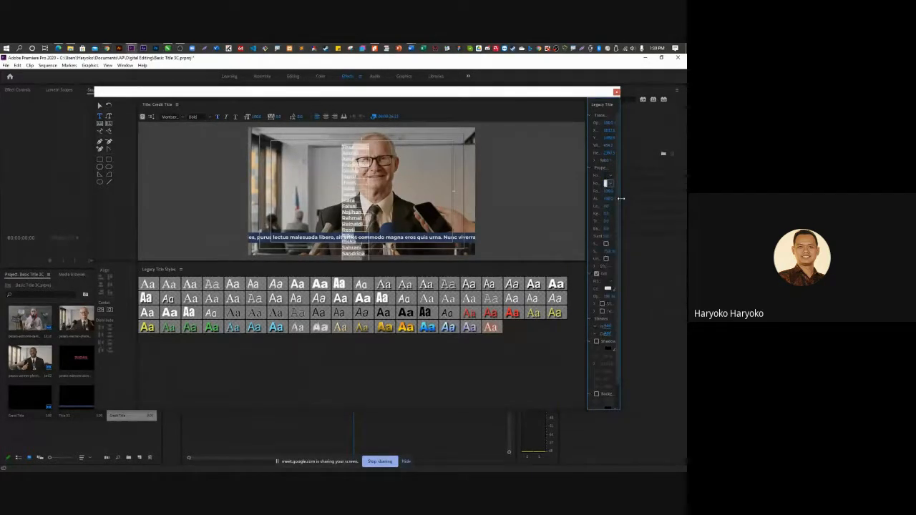
Step: Centre-align the credit names and centre their text block vertically and horizontally in the frame
left_click(324, 116)
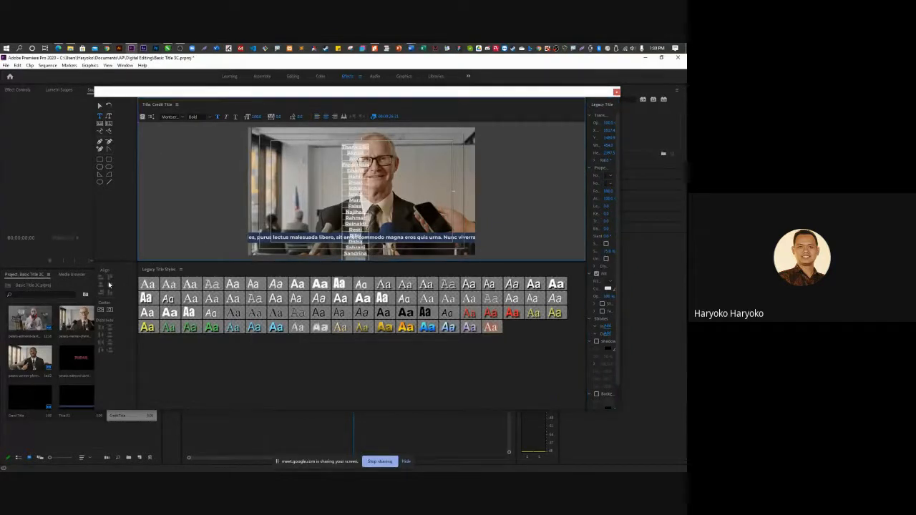
left_click(101, 310)
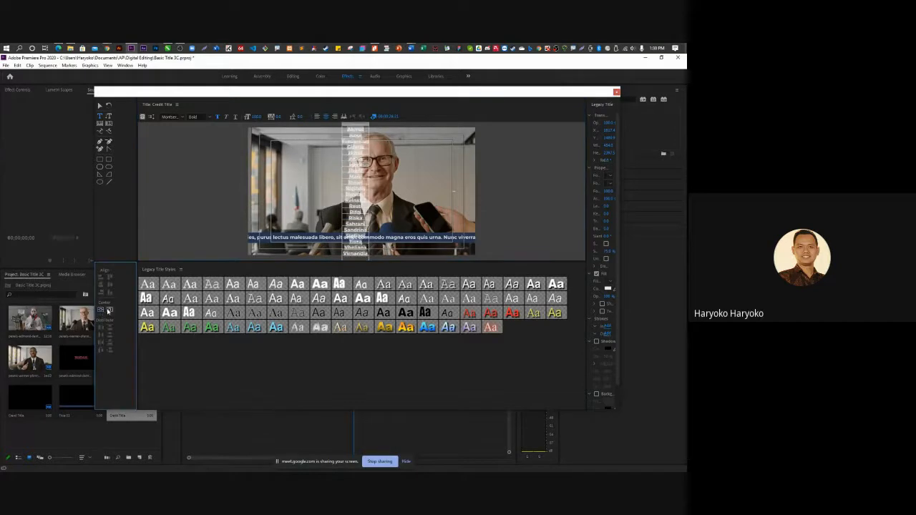
left_click(109, 310)
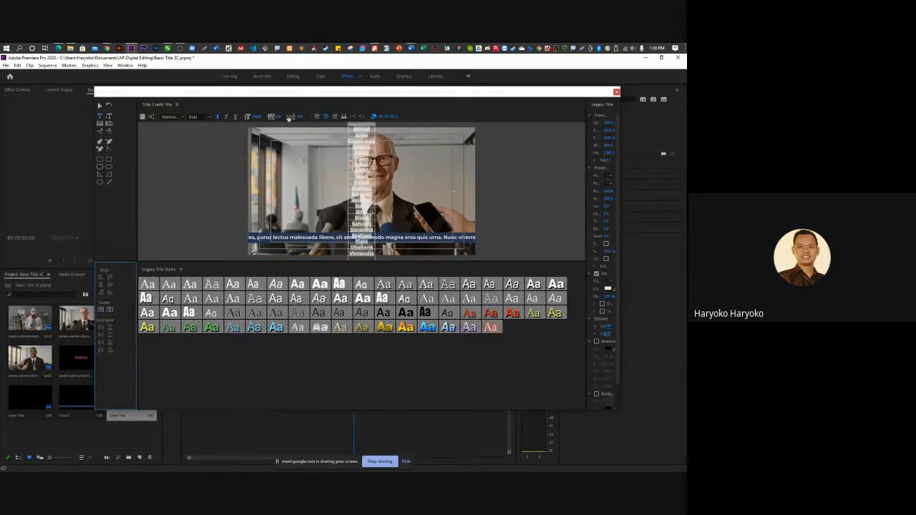
left_click_drag(281, 118, 375, 98)
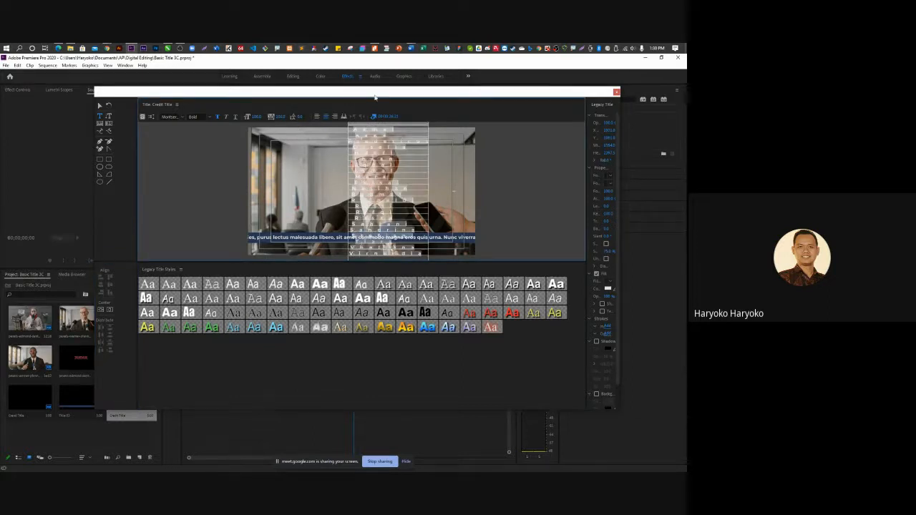
key("ctrl+z")
key("ctrl+z")
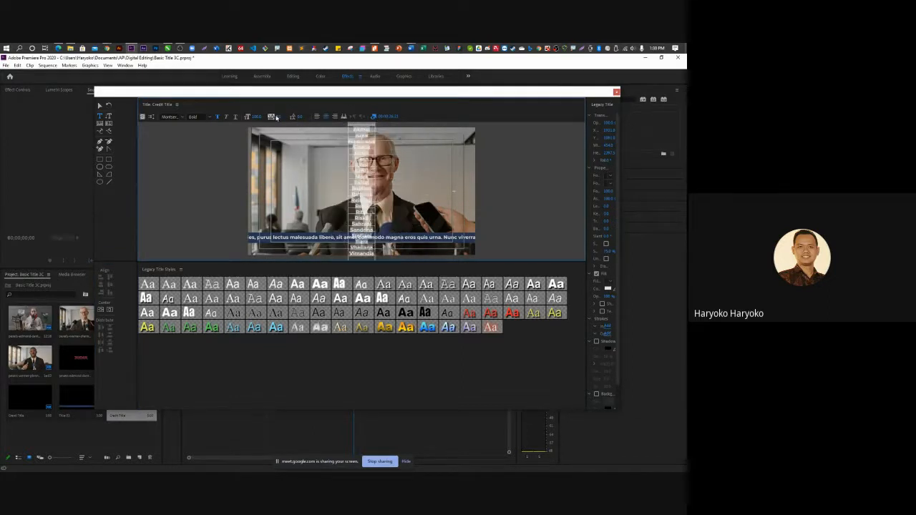
Step: Increase the leading of the credit names and place the credit title after the last clip on track V1
left_click_drag(290, 122, 339, 120)
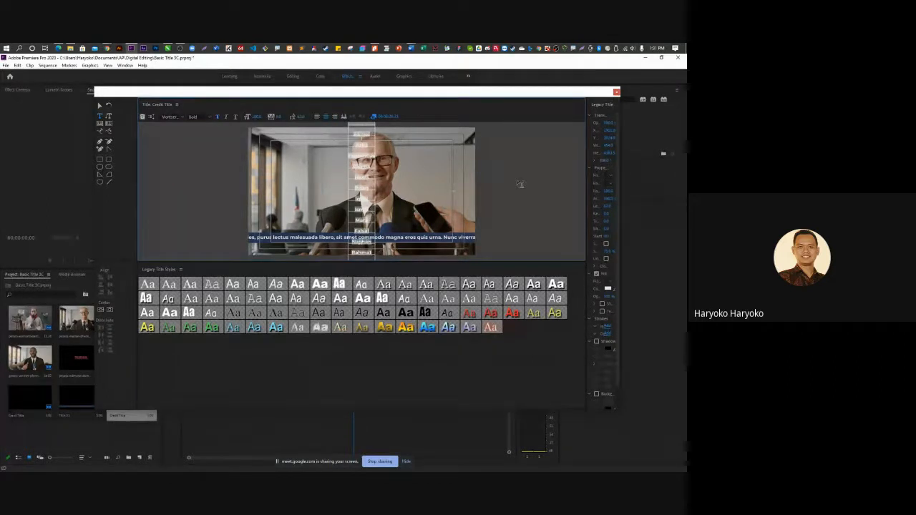
left_click(617, 92)
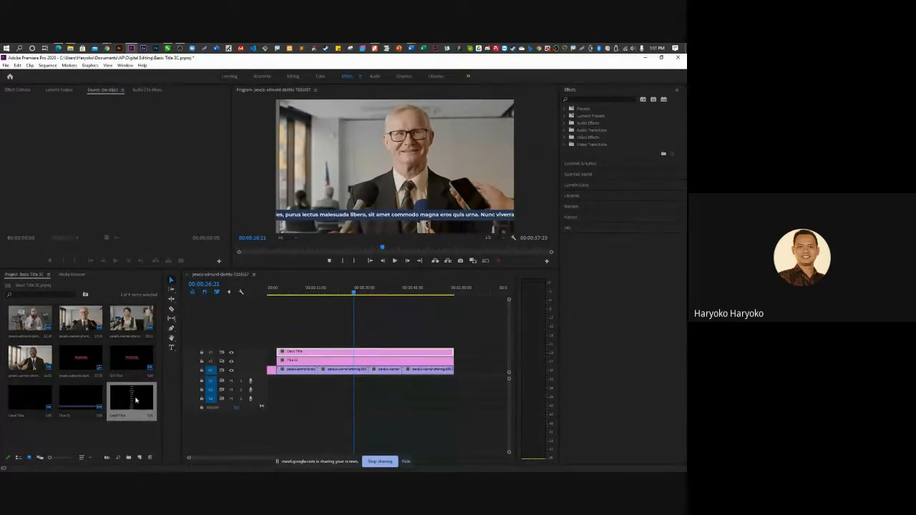
left_click_drag(272, 397, 458, 370)
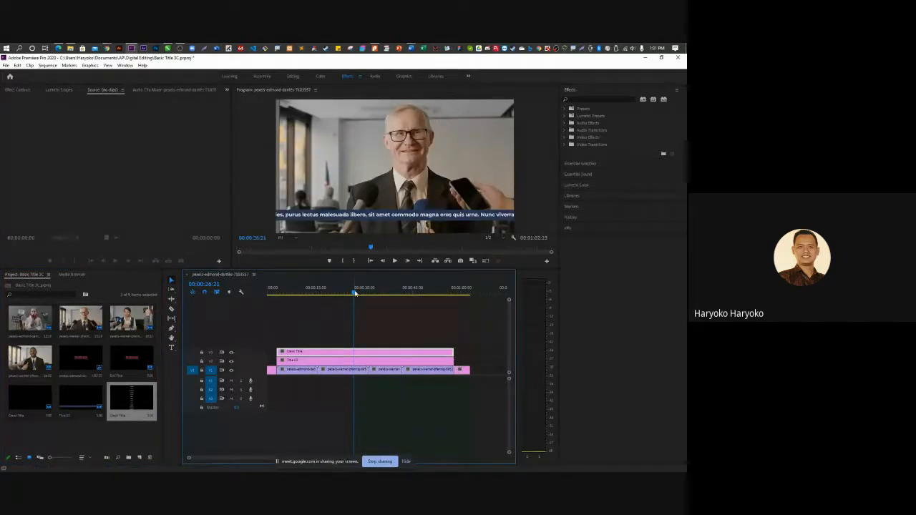
Step: Play the sequence from about 32 seconds, then play the credit title at its end
left_click_drag(363, 290, 372, 293)
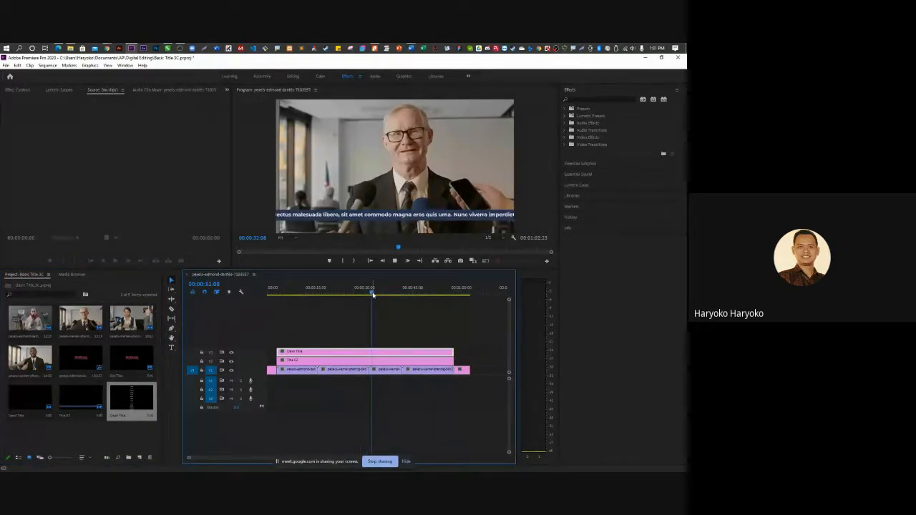
key("space")
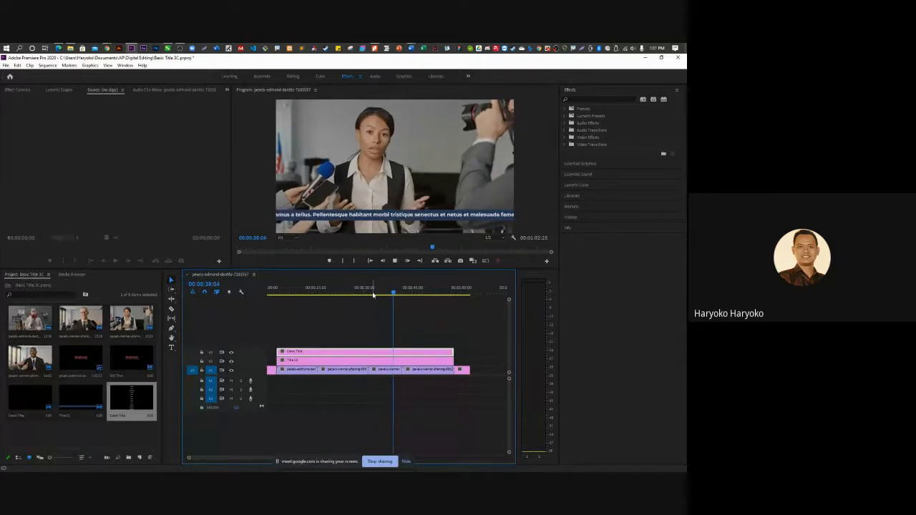
left_click(395, 293)
left_click_drag(395, 294, 450, 295)
key("space")
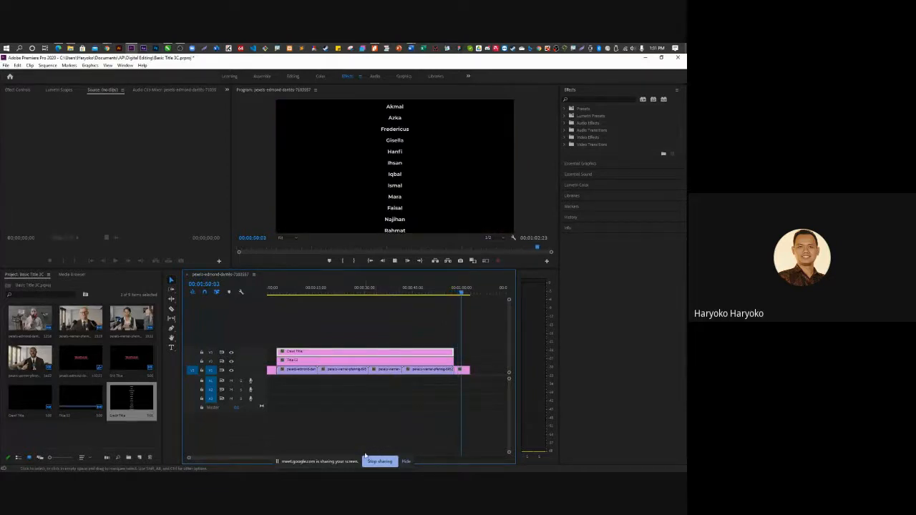
key("space")
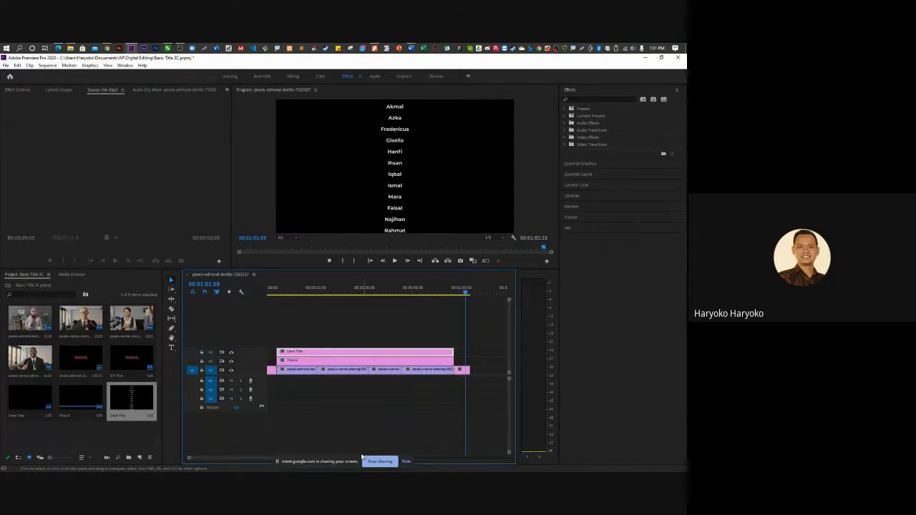
Step: Set the credit title's type to Roll with both Start Off Screen and End Off Screen enabled, then close the title
double_click(128, 405)
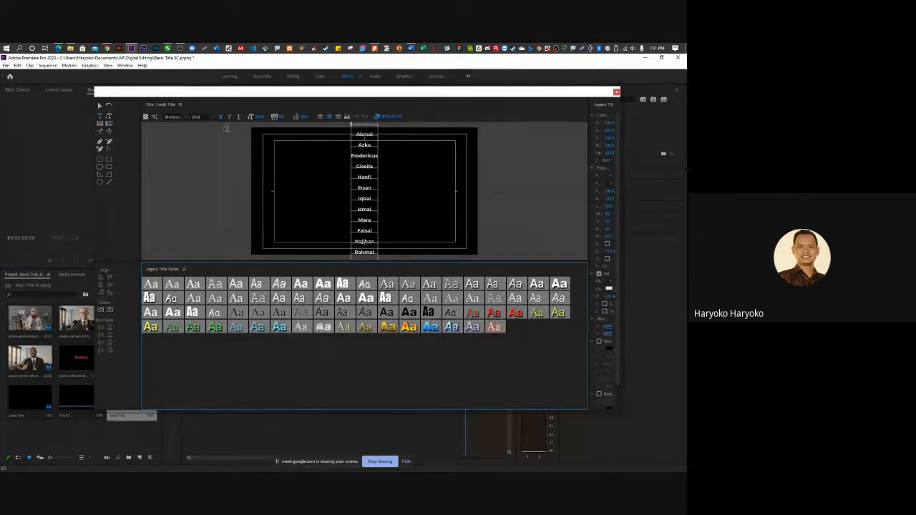
left_click(155, 118)
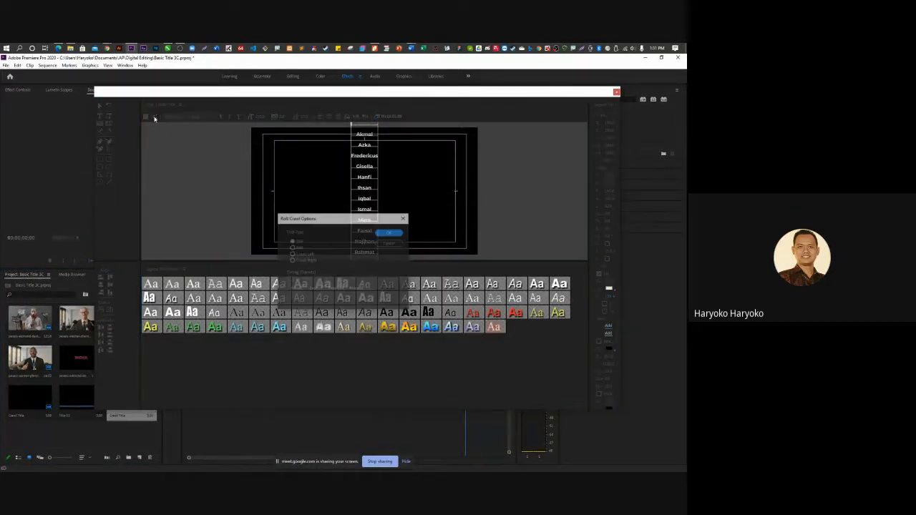
left_click(296, 248)
left_click(291, 279)
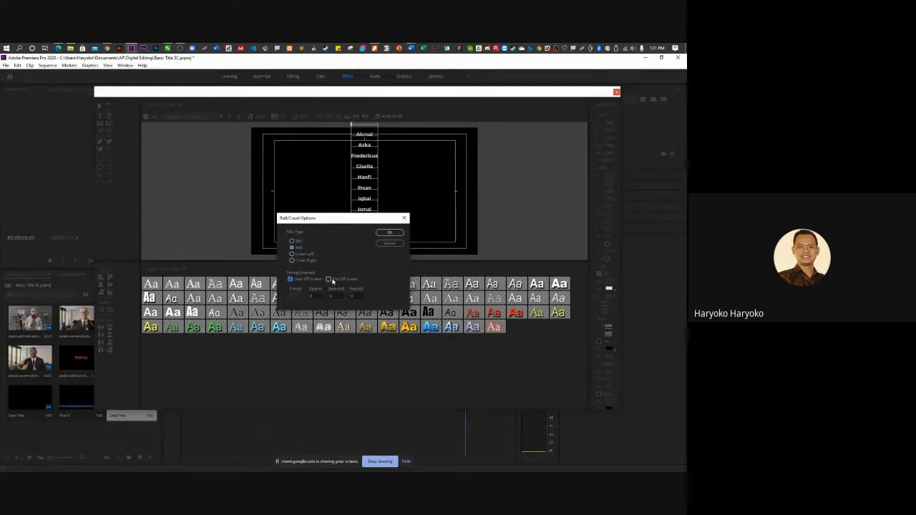
left_click(328, 279)
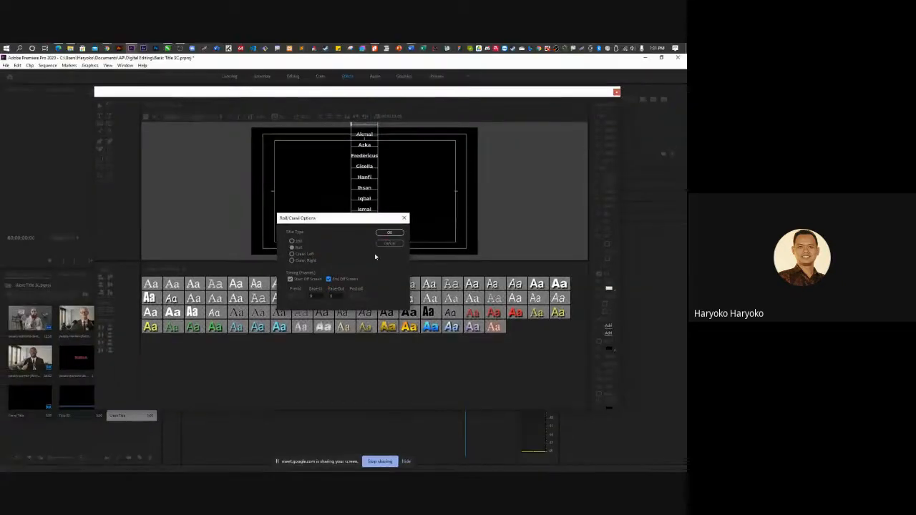
left_click(390, 229)
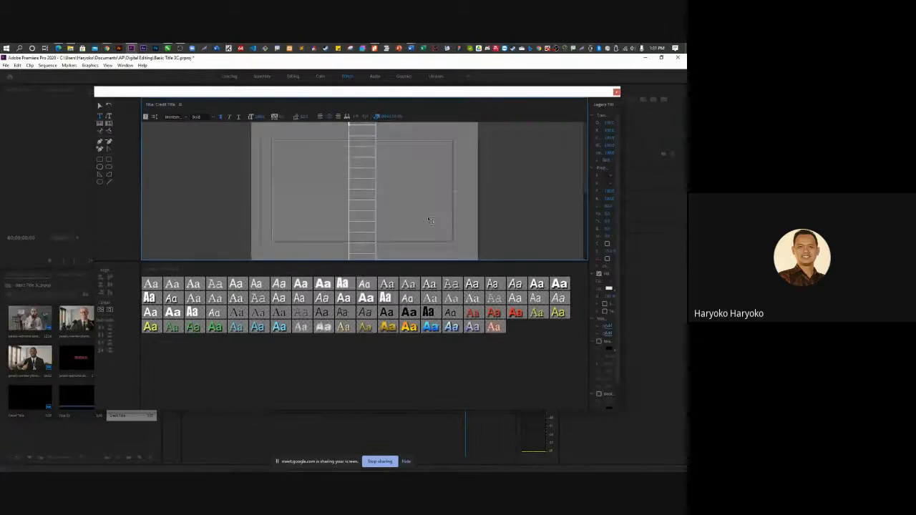
left_click(615, 91)
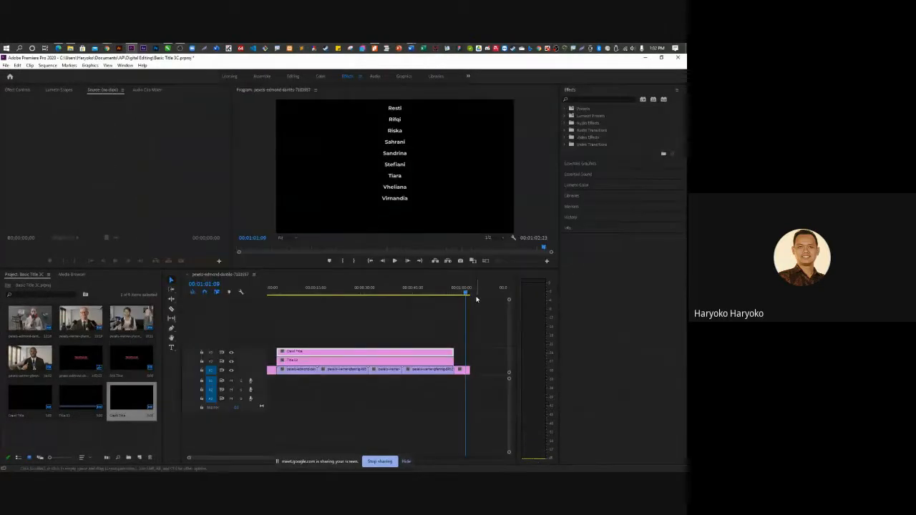
Step: Play the end of the sequence twice from just before the credit title to check the roll
left_click_drag(462, 295, 440, 293)
key("space")
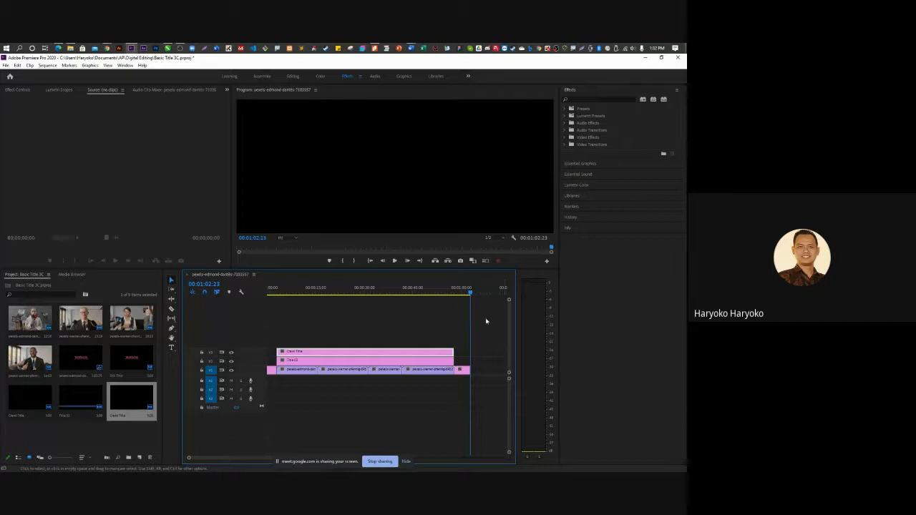
left_click_drag(470, 294, 450, 293)
key("space")
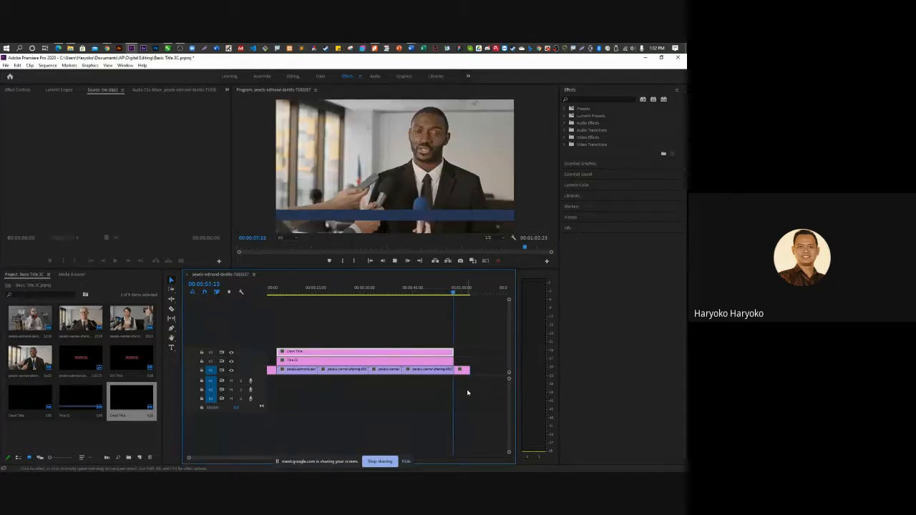
key("space")
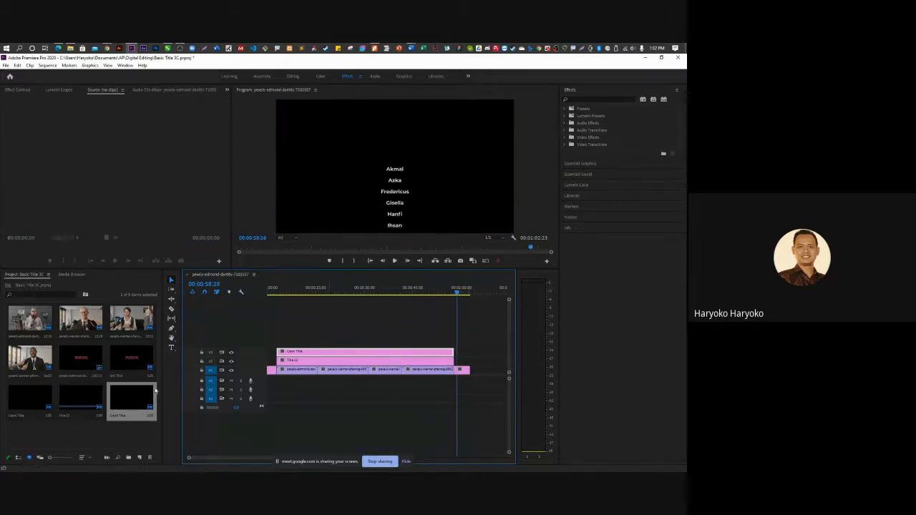
Step: Insert two blank lines above the "Thank's To:" heading in the credit title and close the title
double_click(130, 396)
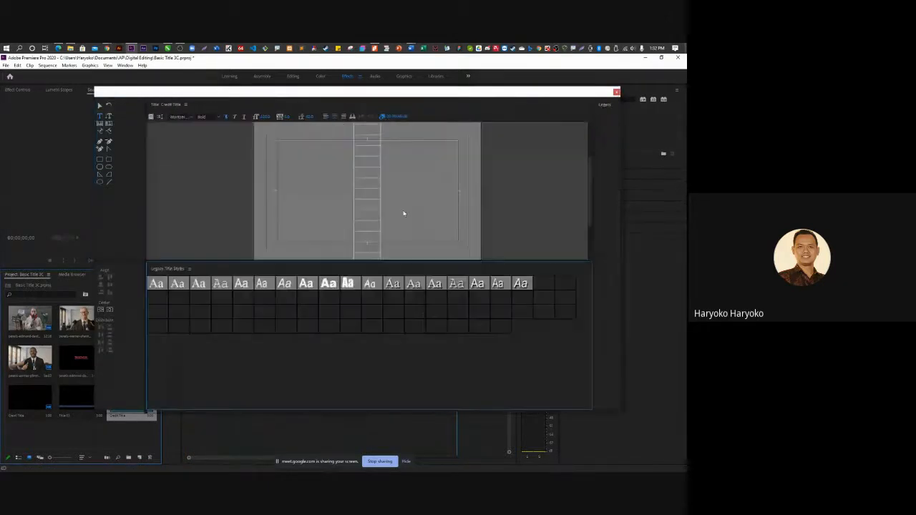
scroll(367, 203, "up", 3)
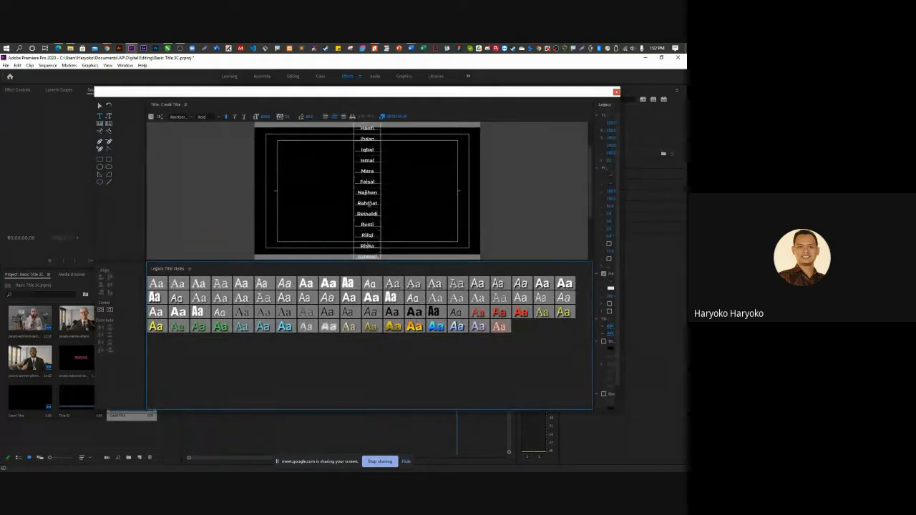
scroll(368, 204, "up", 4)
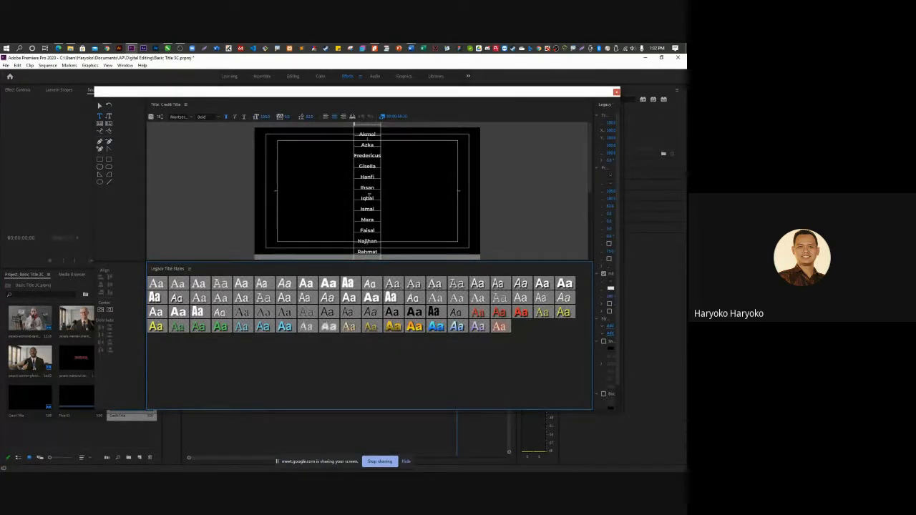
left_click(371, 124)
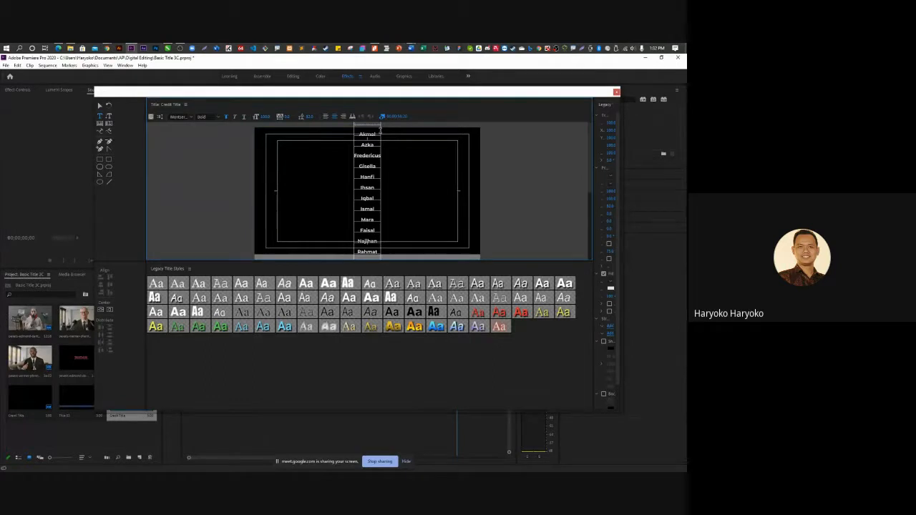
key("Return")
key("Return")
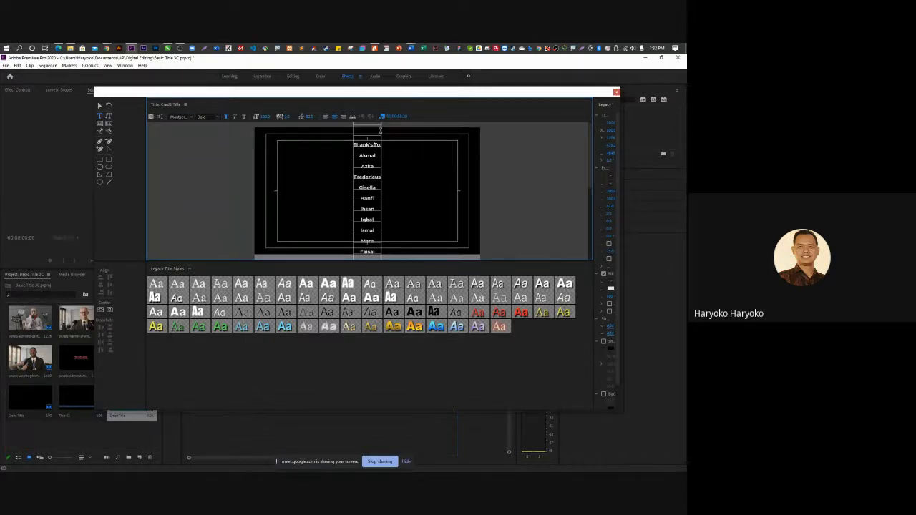
left_click(616, 92)
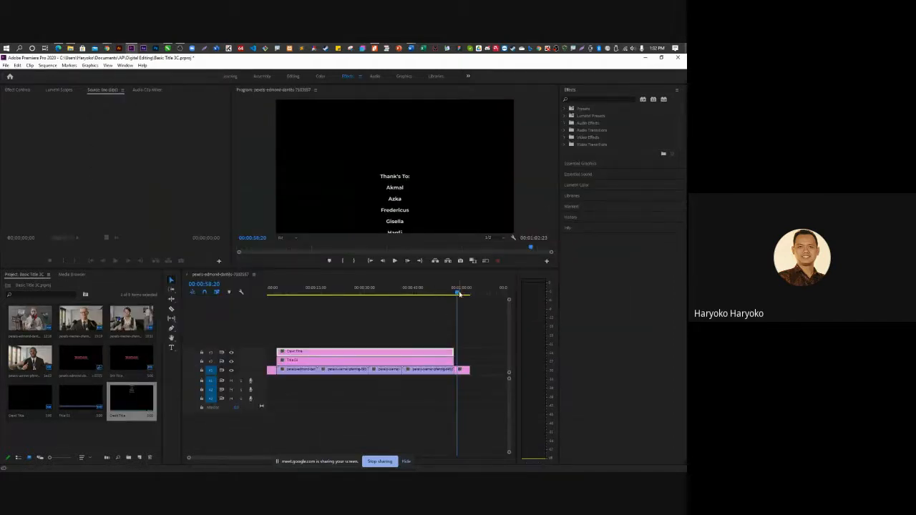
Step: Replay the start of the credit roll and lengthen its clip on track V1 by about 7 seconds
left_click_drag(457, 293, 444, 294)
key("space")
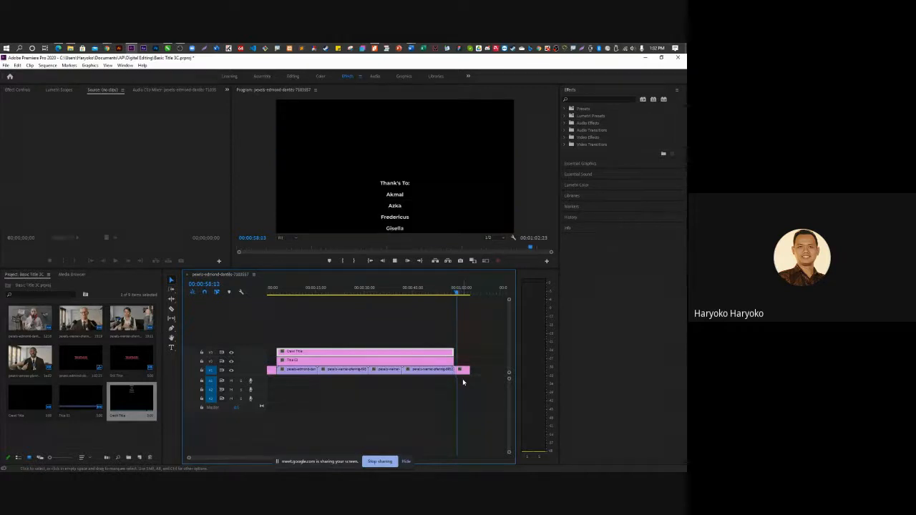
key("space")
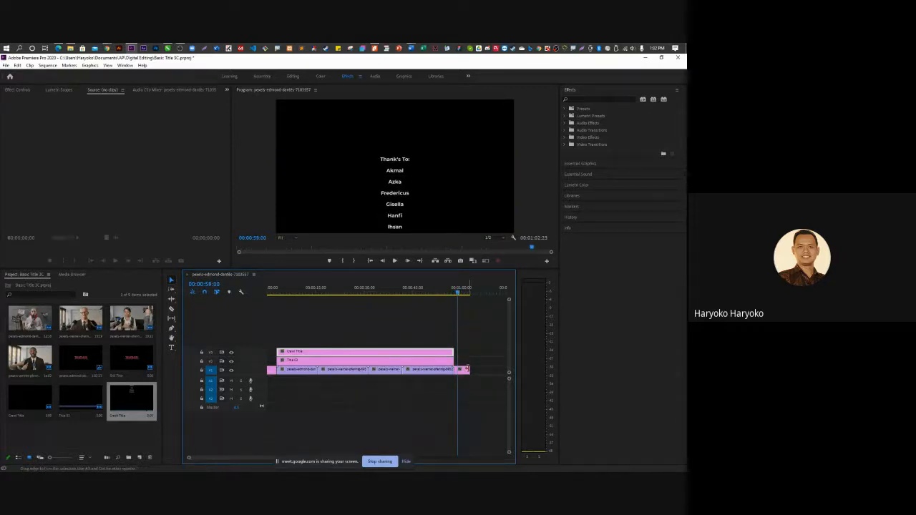
left_click_drag(468, 369, 492, 369)
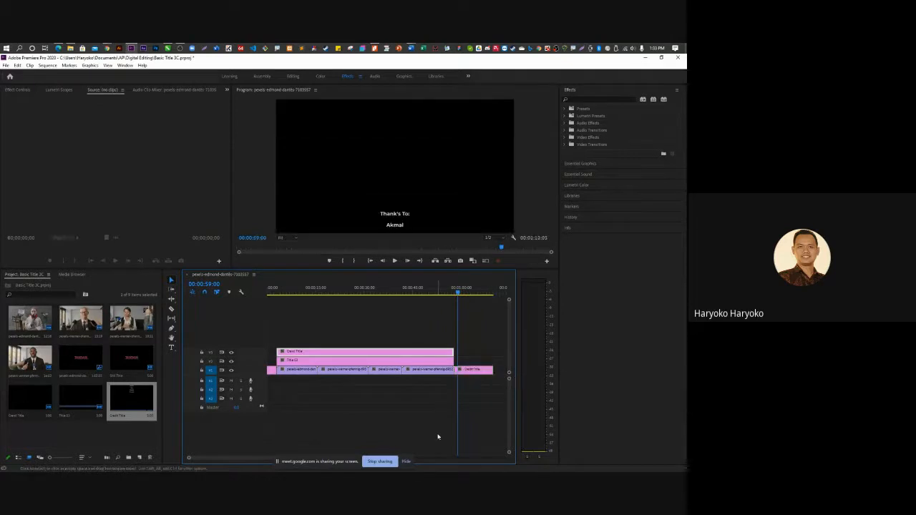
Step: Play the credit roll, lengthen its clip on track V1 by about 2 seconds, and replay the end of the sequence
key("space")
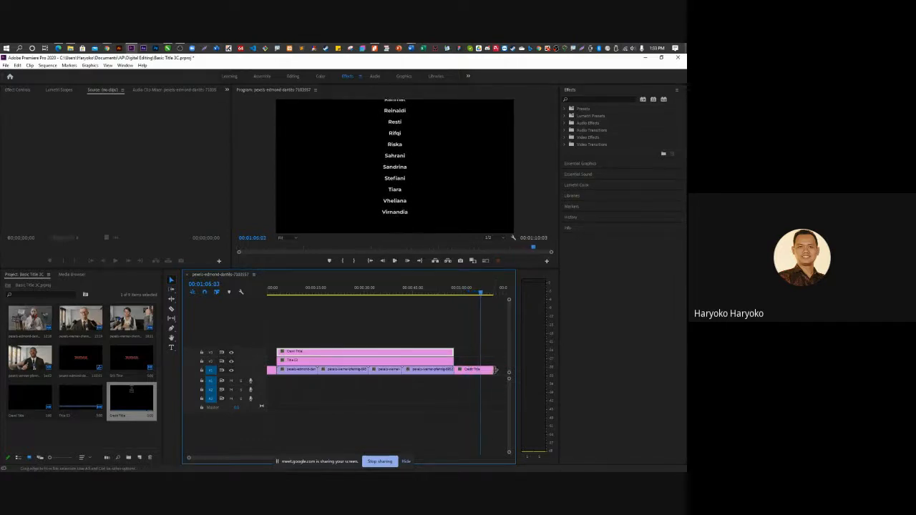
left_click_drag(492, 369, 498, 370)
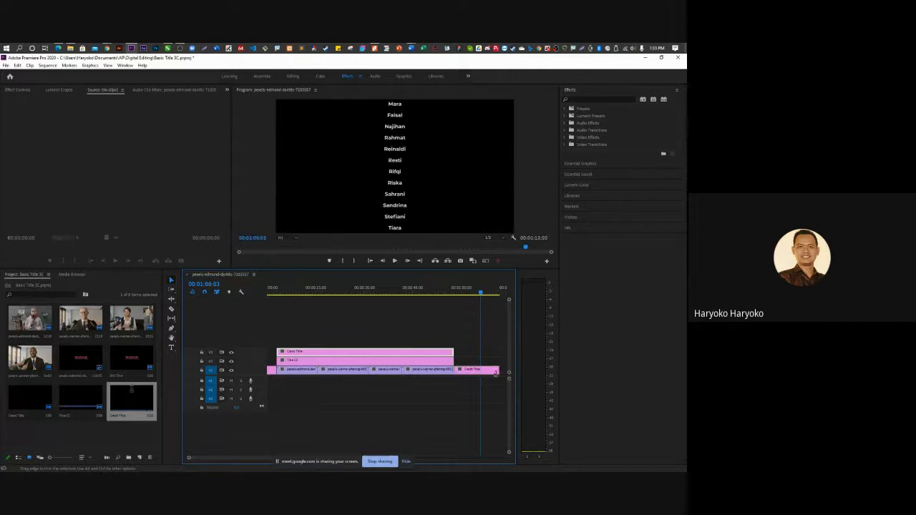
key("space")
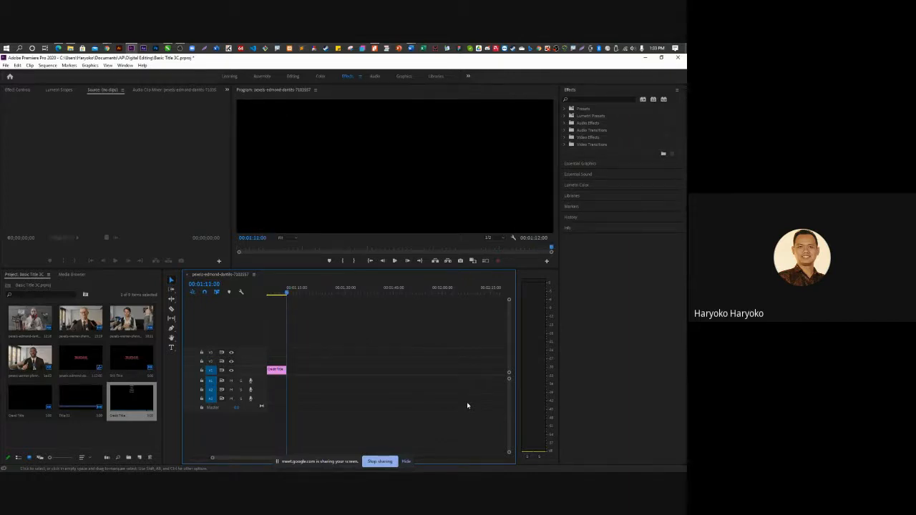
key("space")
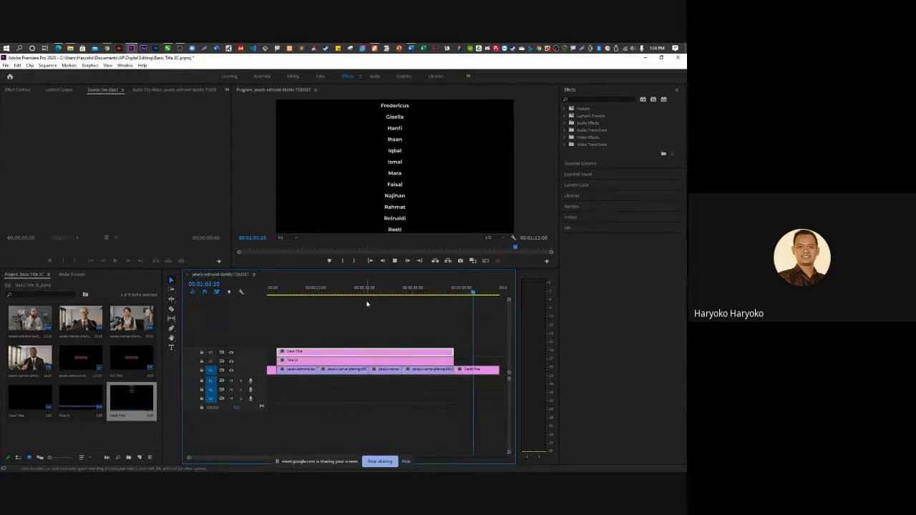
key("space")
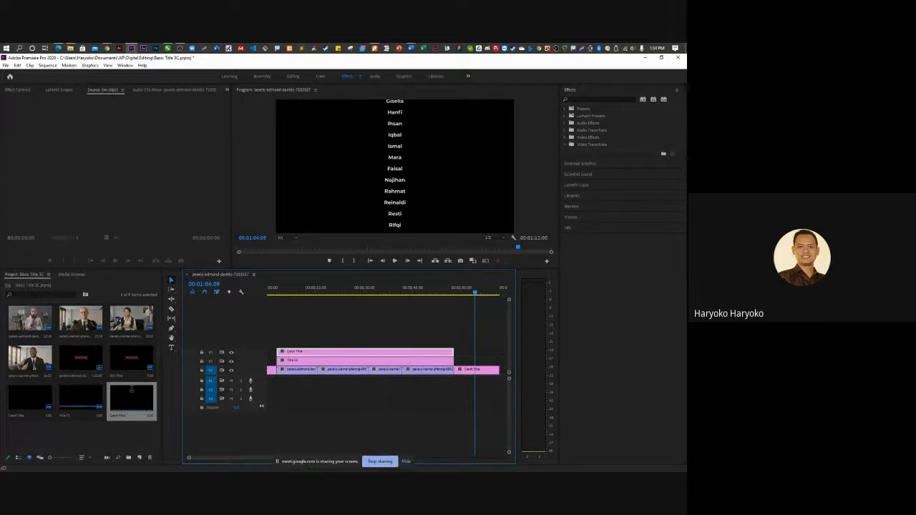
Step: Switch to Chrome and open Google Classroom in a new tab
key("alt+Tab")
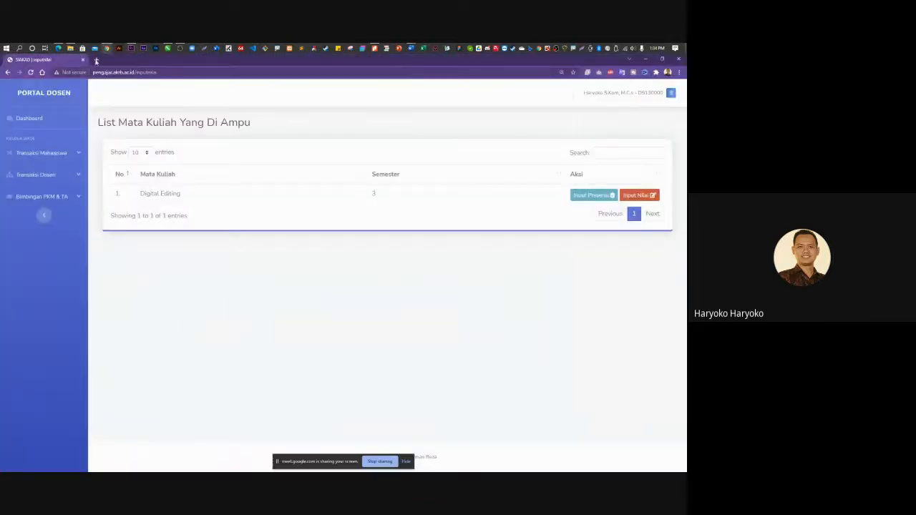
left_click(96, 61)
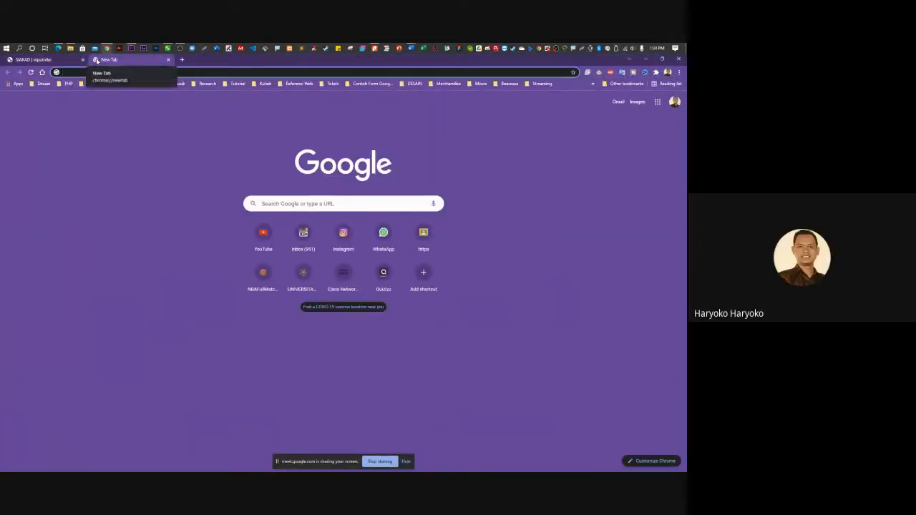
type("c")
key("Return")
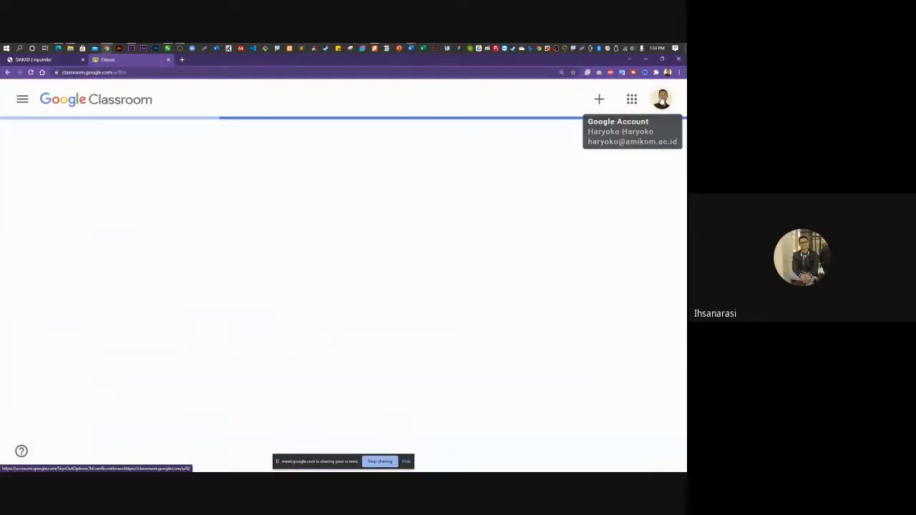
Step: Sign in to Google Classroom with the signed-out Gmail account and its password, and decline switching to the existing Chrome profile
left_click(660, 99)
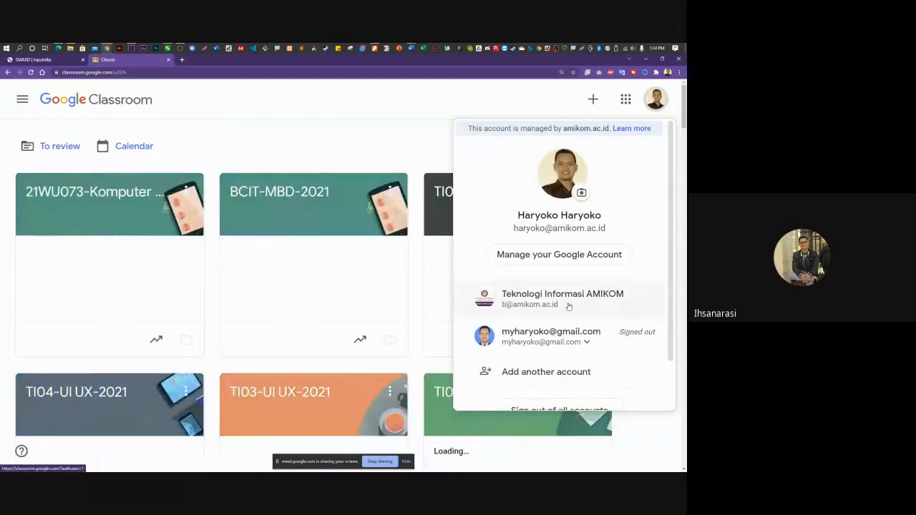
scroll(569, 308, "down", 1)
left_click(563, 283)
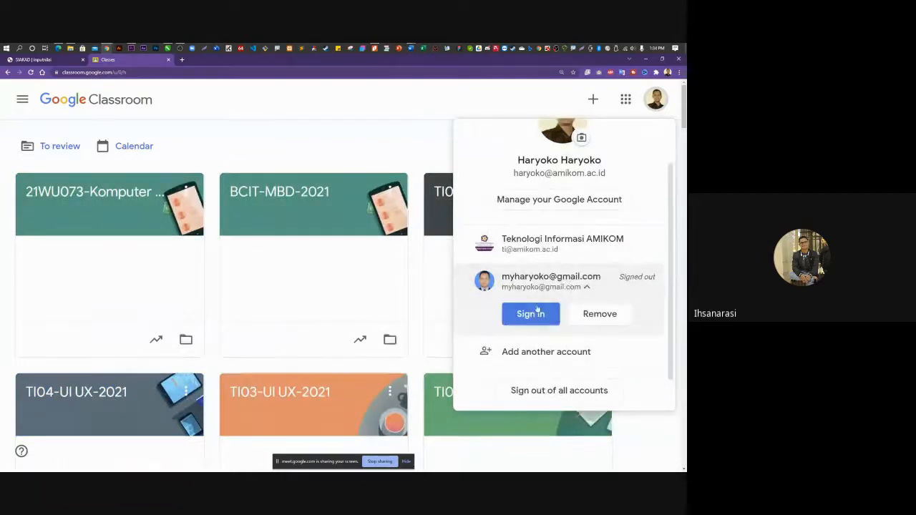
left_click(530, 313)
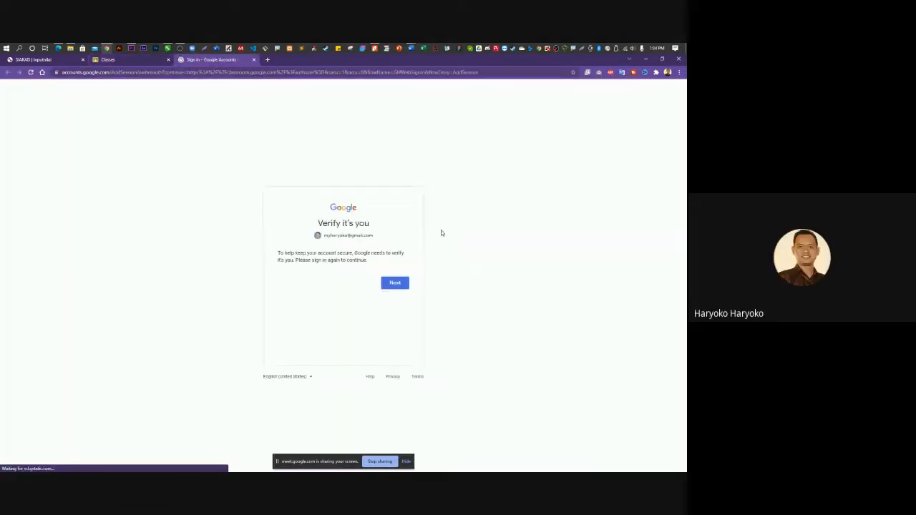
left_click(394, 282)
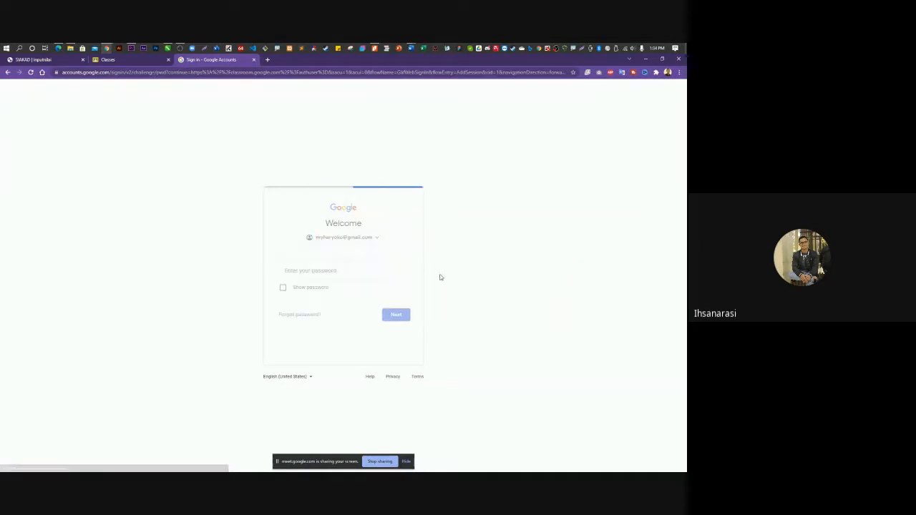
left_click(394, 316)
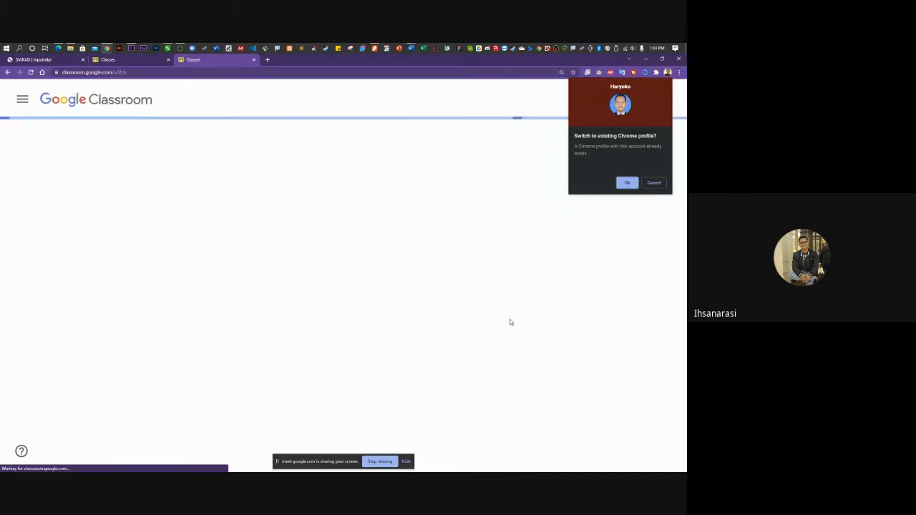
left_click(655, 183)
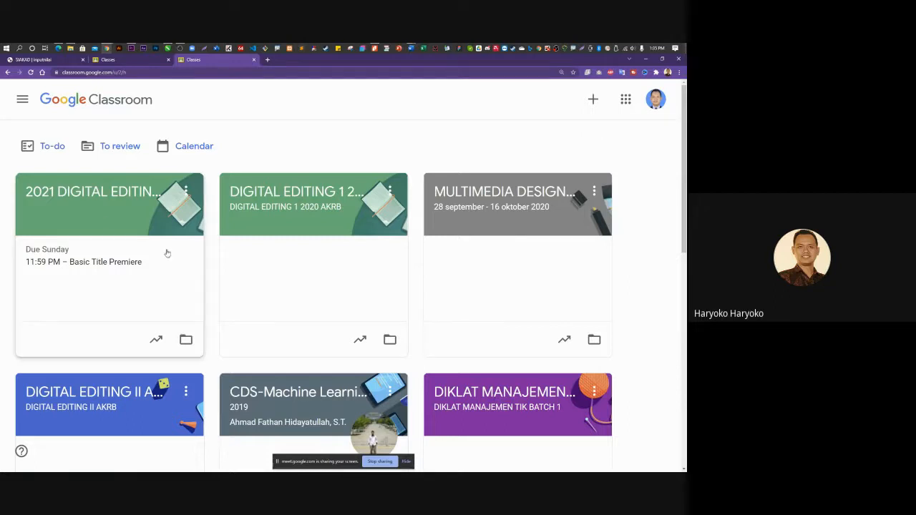
Step: Open the Basic Title Premiere assignment's instructions in the 2021 DIGITAL EDITING AKRB class and check the due date against the system calendar
left_click(95, 194)
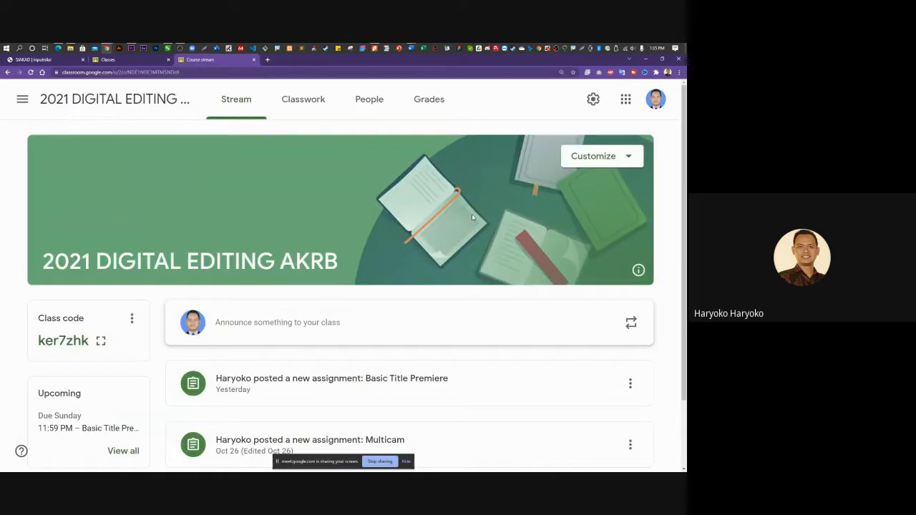
scroll(450, 342, "down", 1)
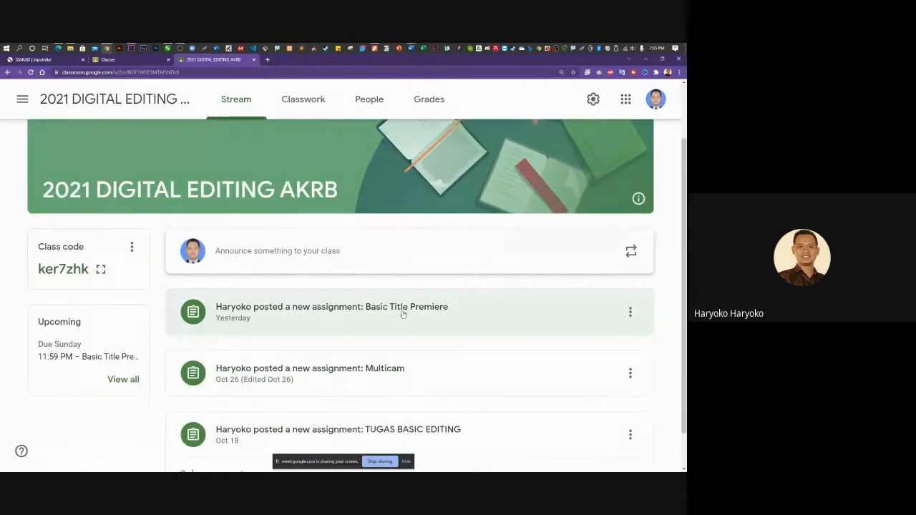
left_click(363, 310)
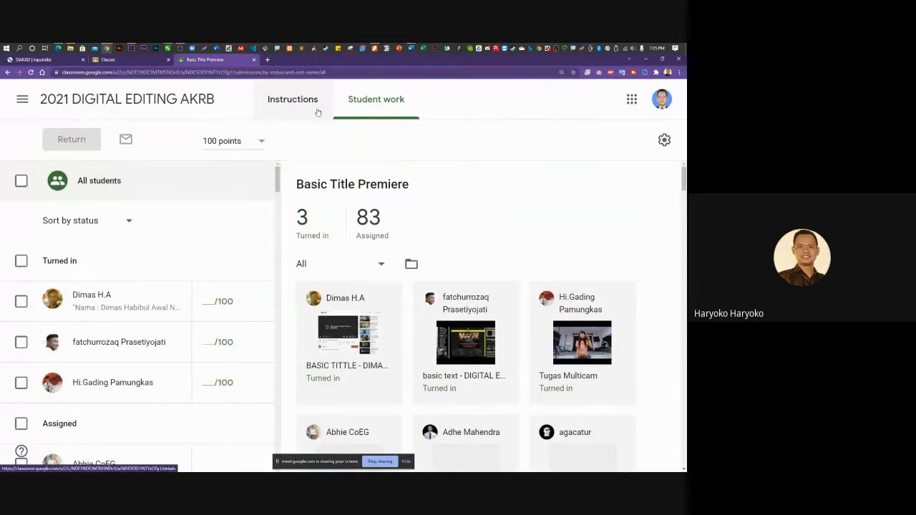
left_click(288, 98)
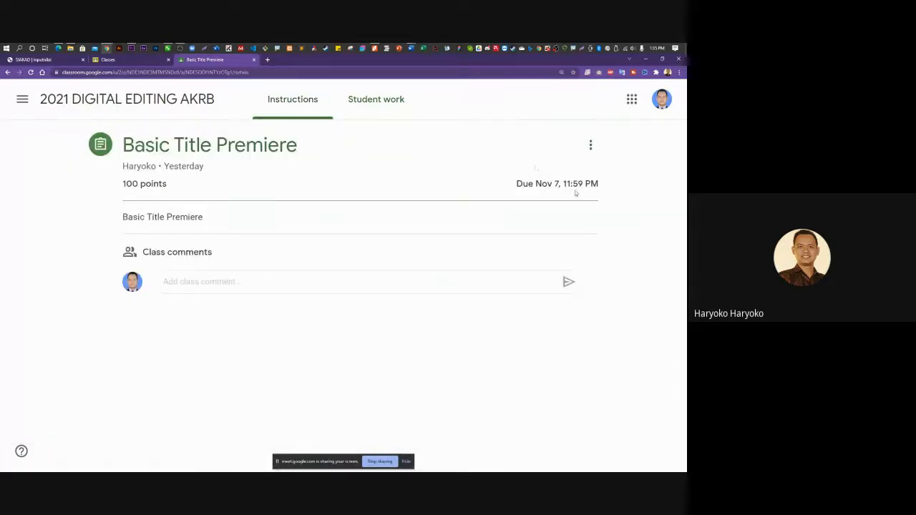
left_click(656, 48)
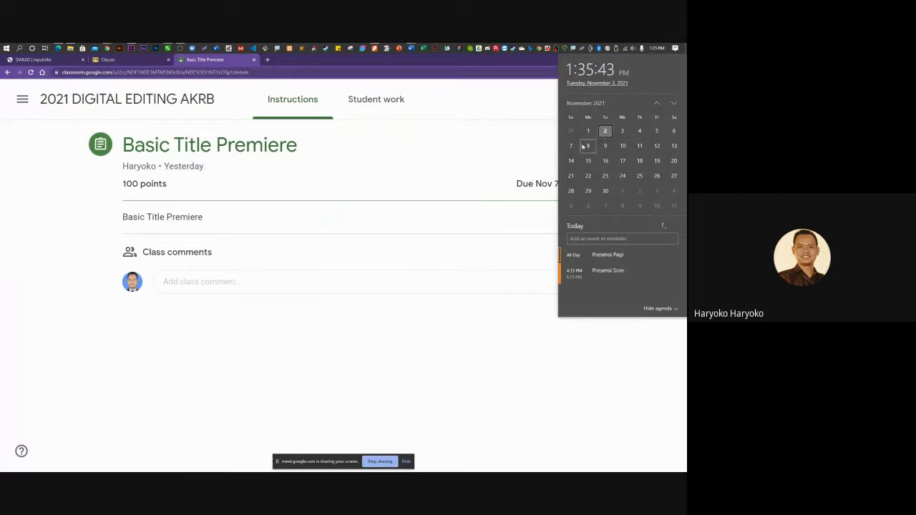
left_click(570, 368)
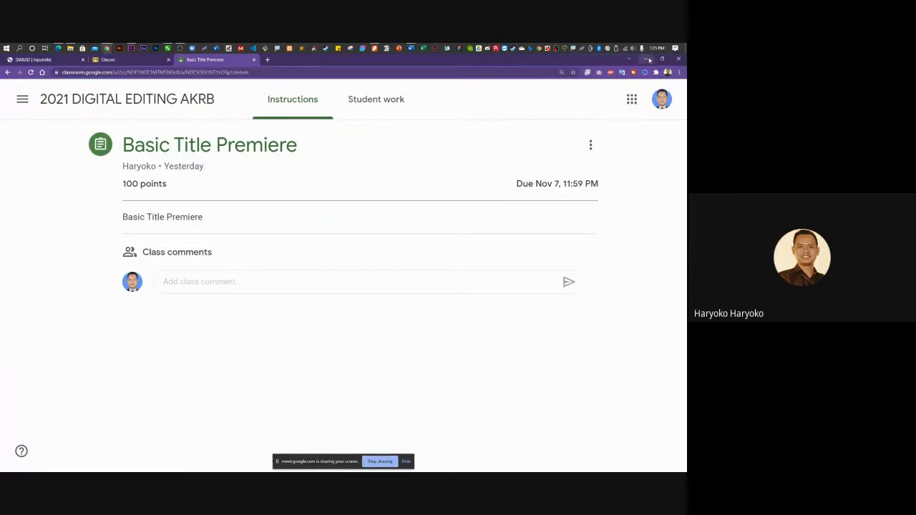
left_click(108, 59)
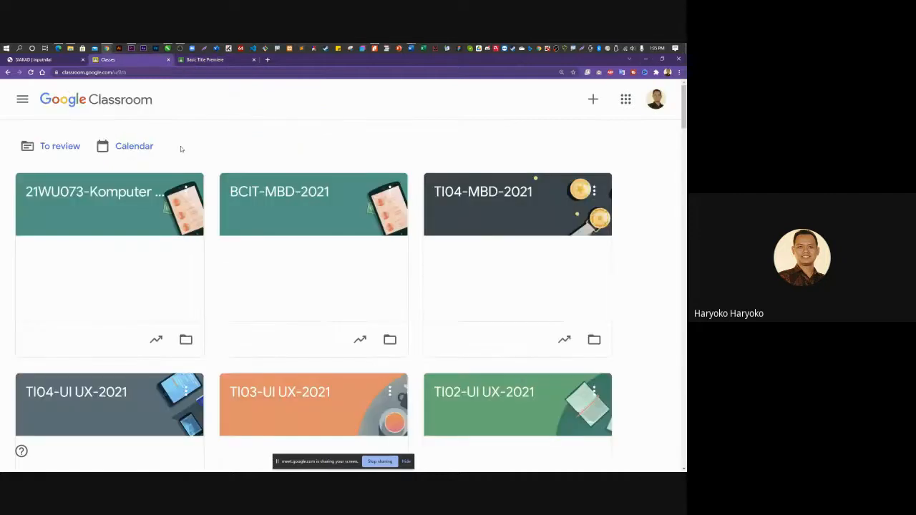
left_click(113, 198)
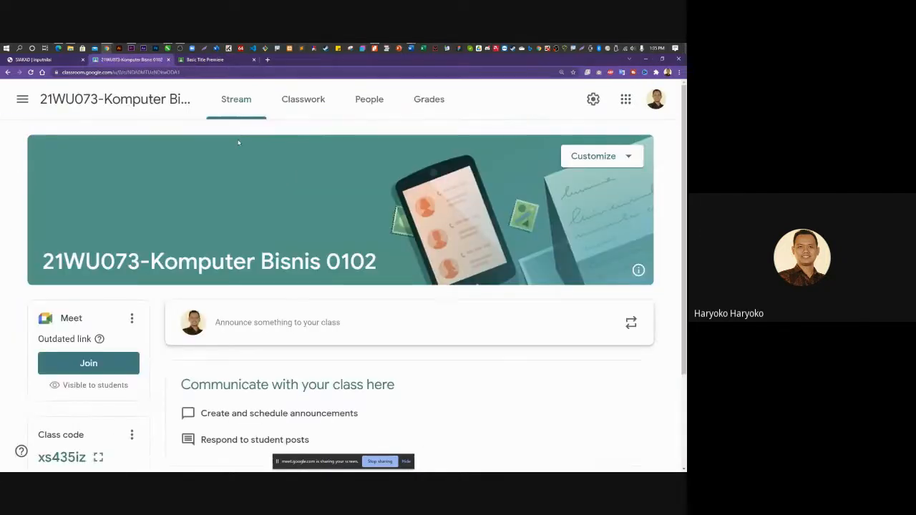
left_click(7, 72)
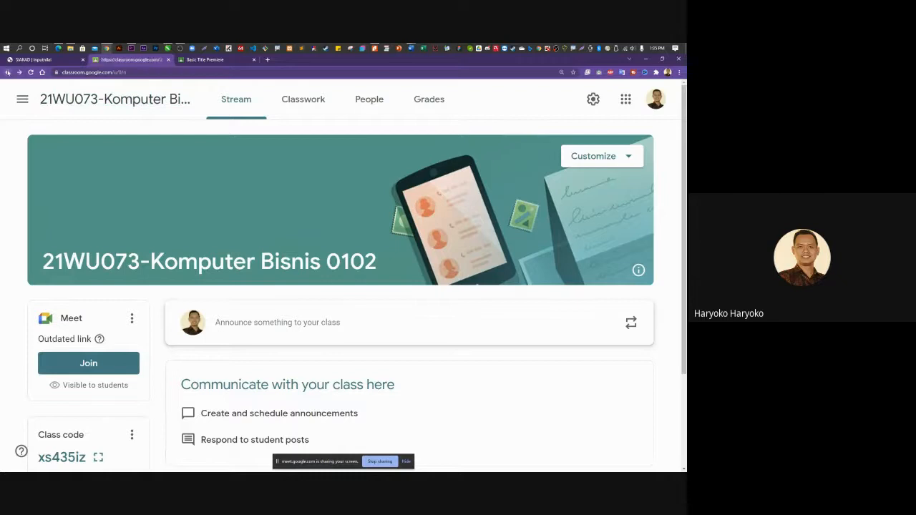
left_click(204, 60)
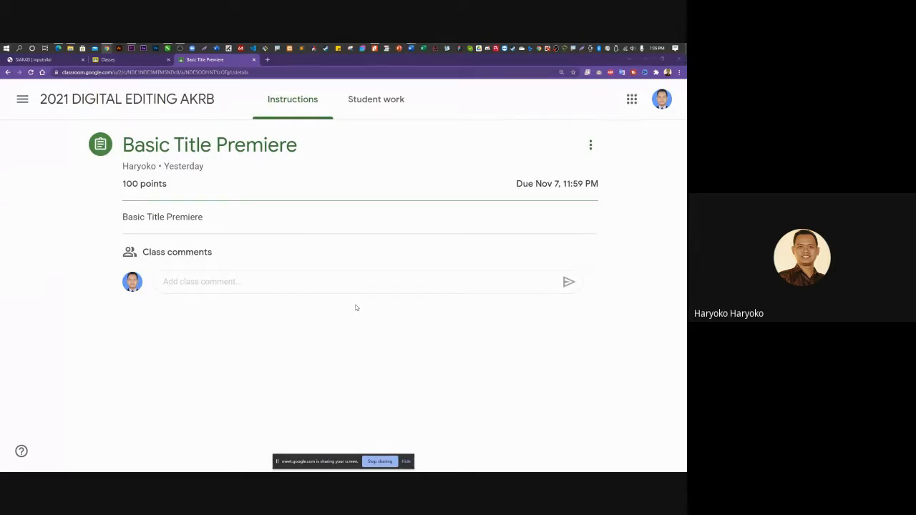
left_click(141, 62)
left_click(200, 61)
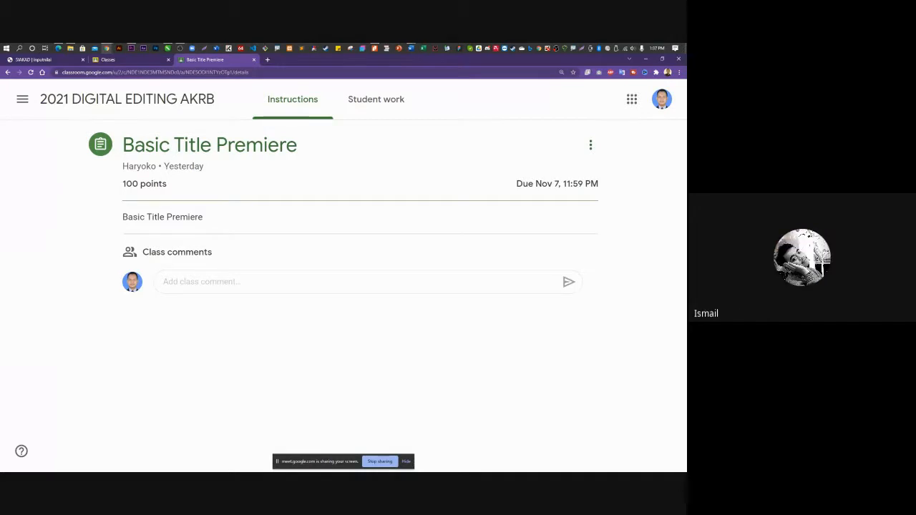
Step: Stop sharing the screen in the Google Meet call
left_click(377, 462)
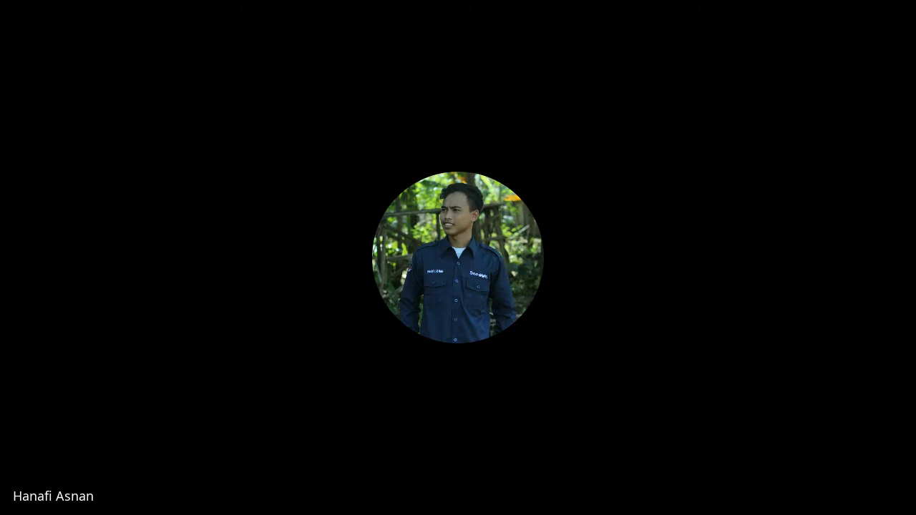